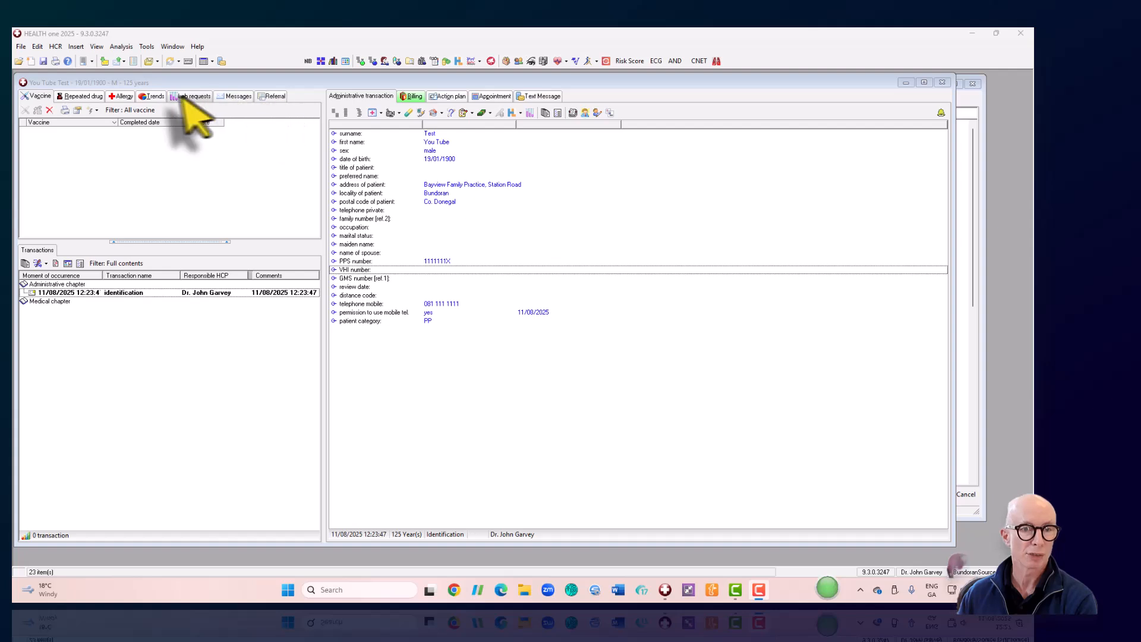
click(72, 99)
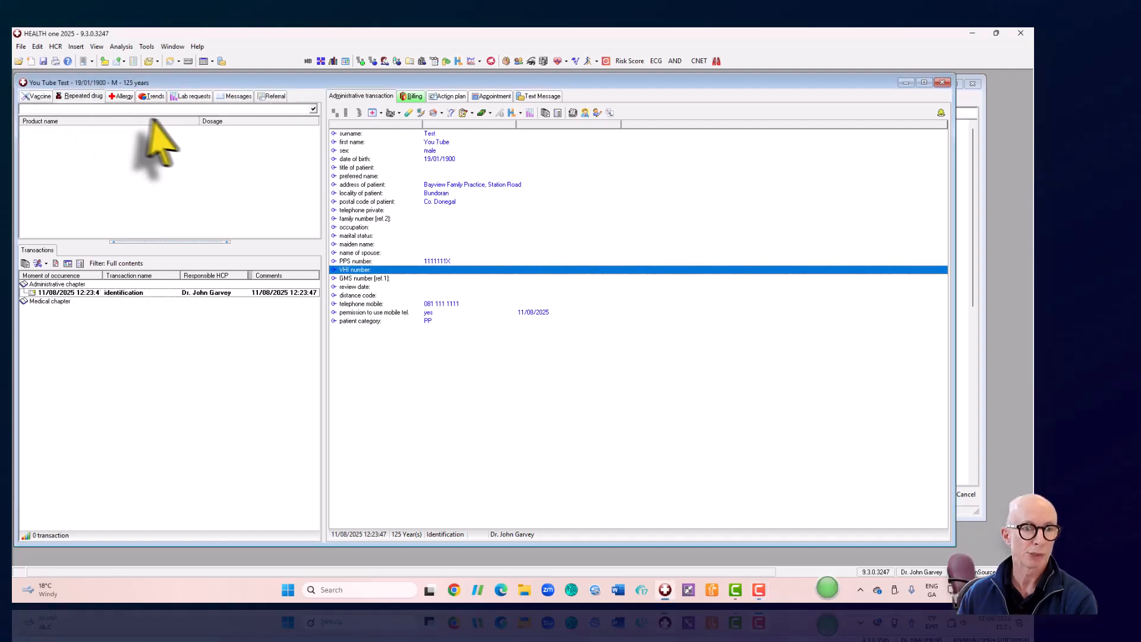
click(124, 97)
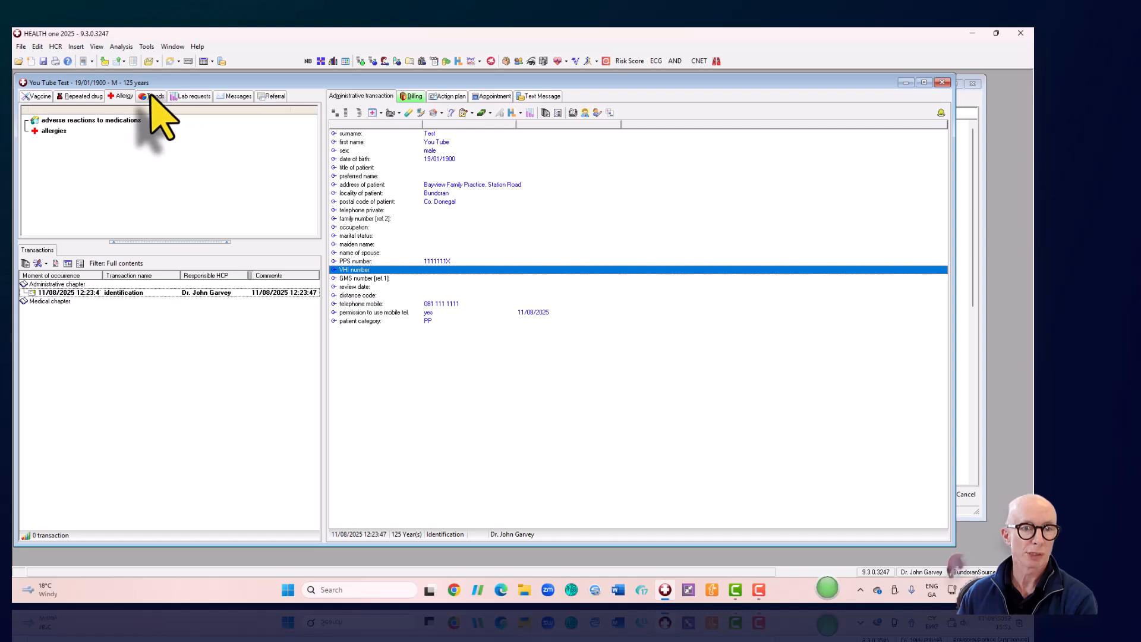
click(151, 96)
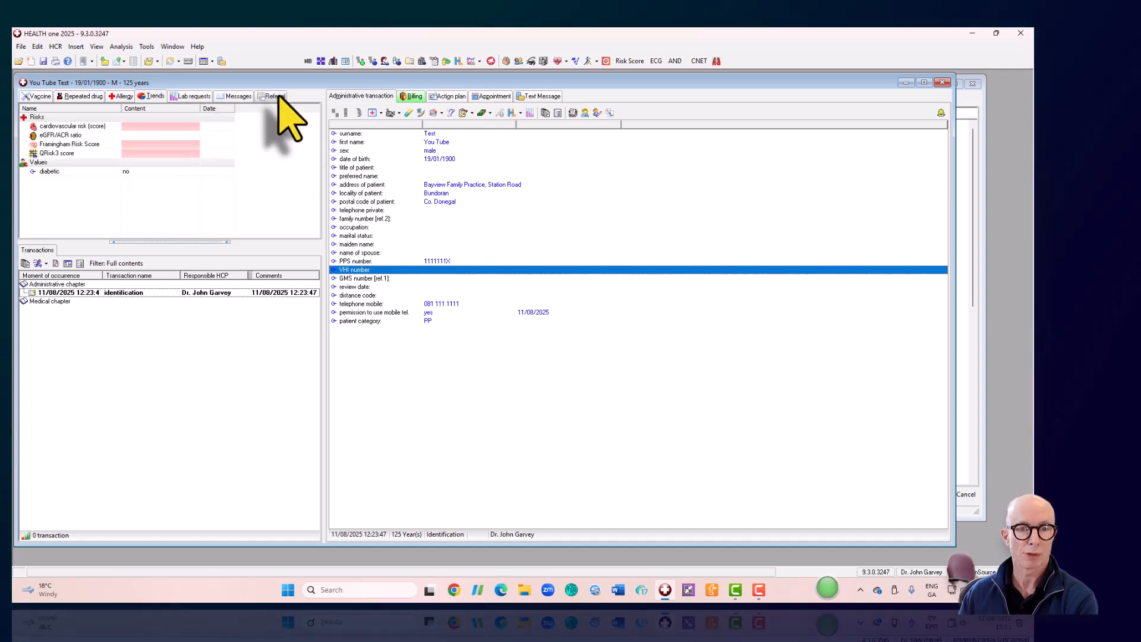
click(45, 95)
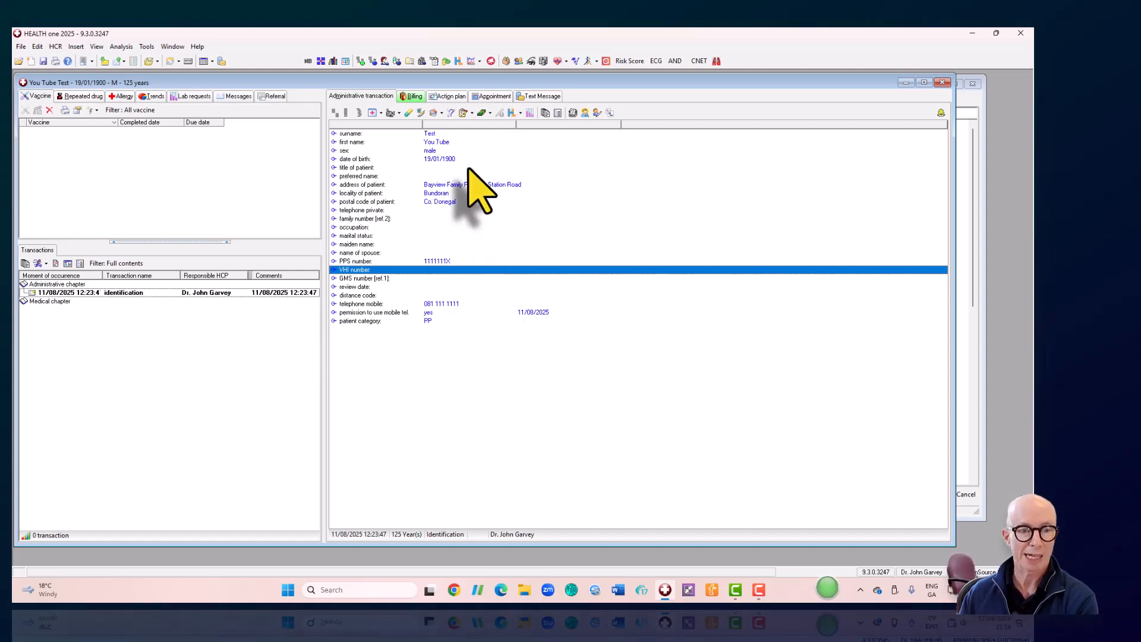
- Start a new basic medical transaction and open its medical history entry for writing
click(55, 263)
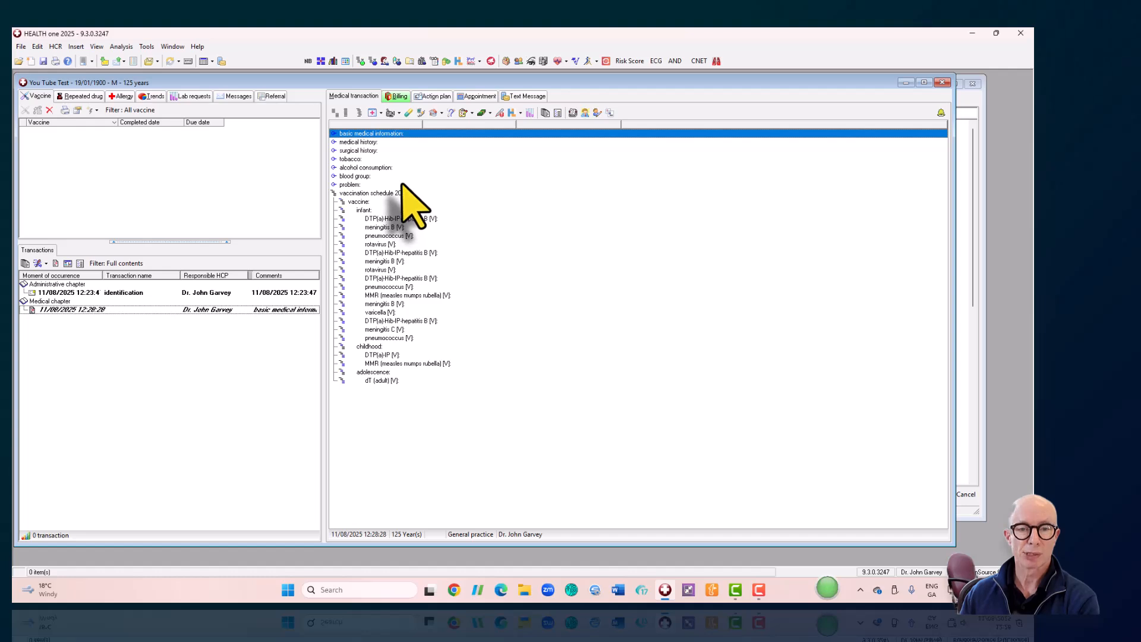
double_click(350, 142)
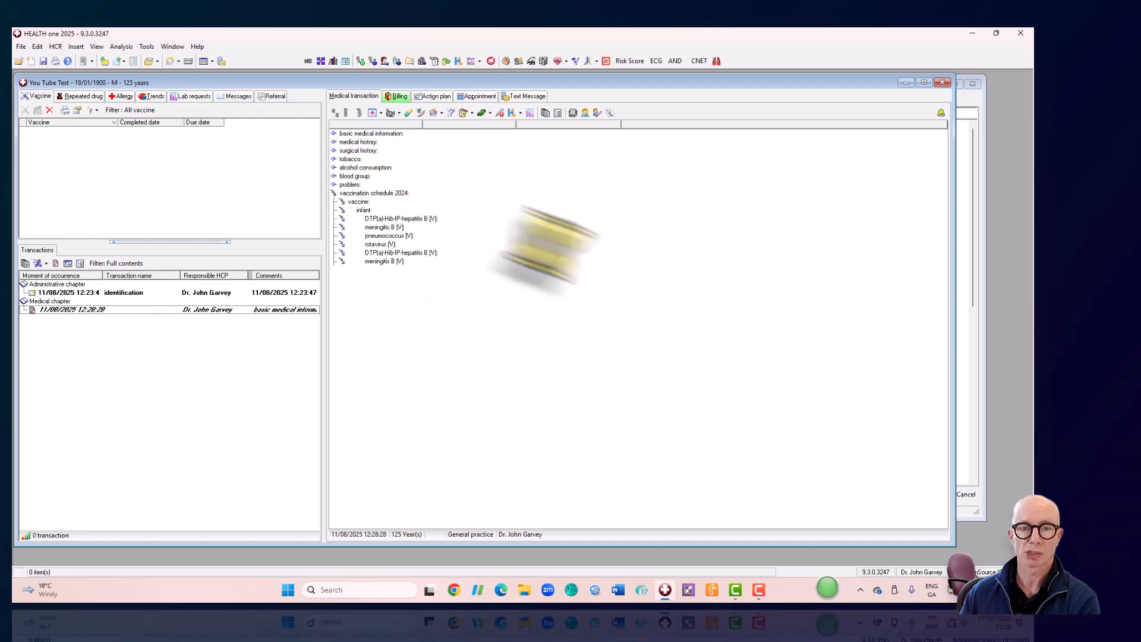
click(431, 251)
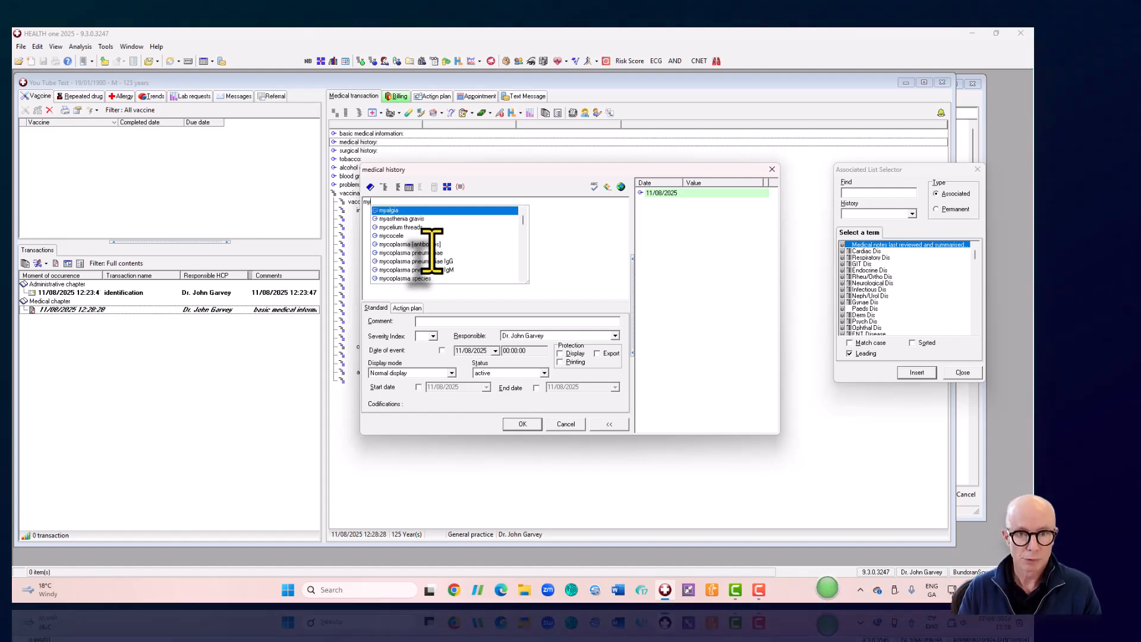
- Clear the partial term and pick myocardial infarction from the cardiac disease terms
key(BackSpace)
key(BackSpace)
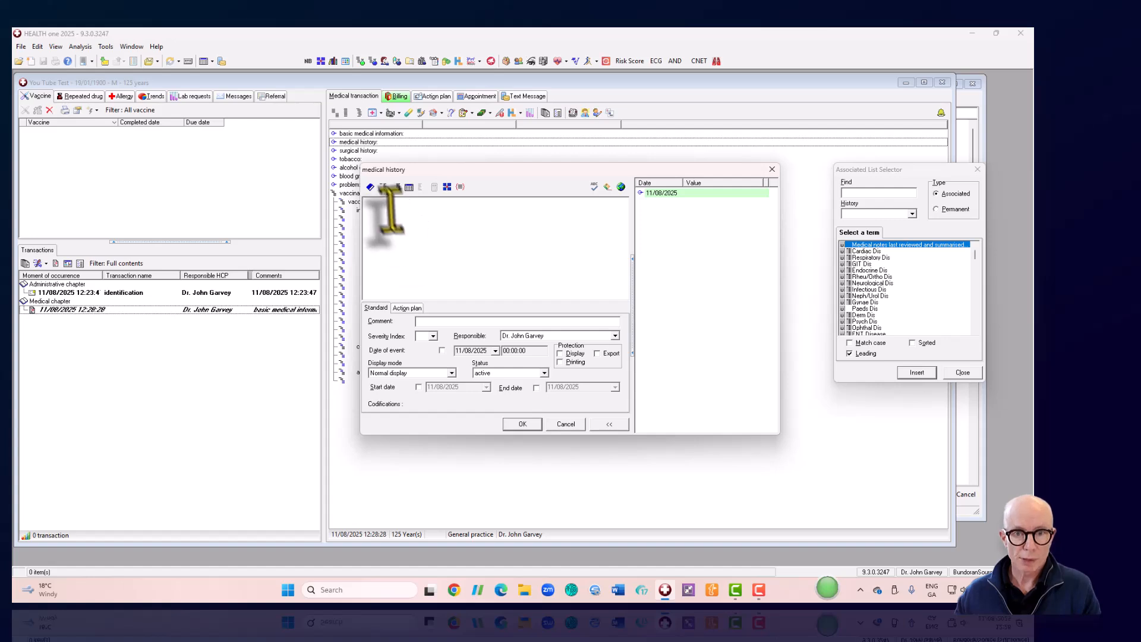
double_click(870, 251)
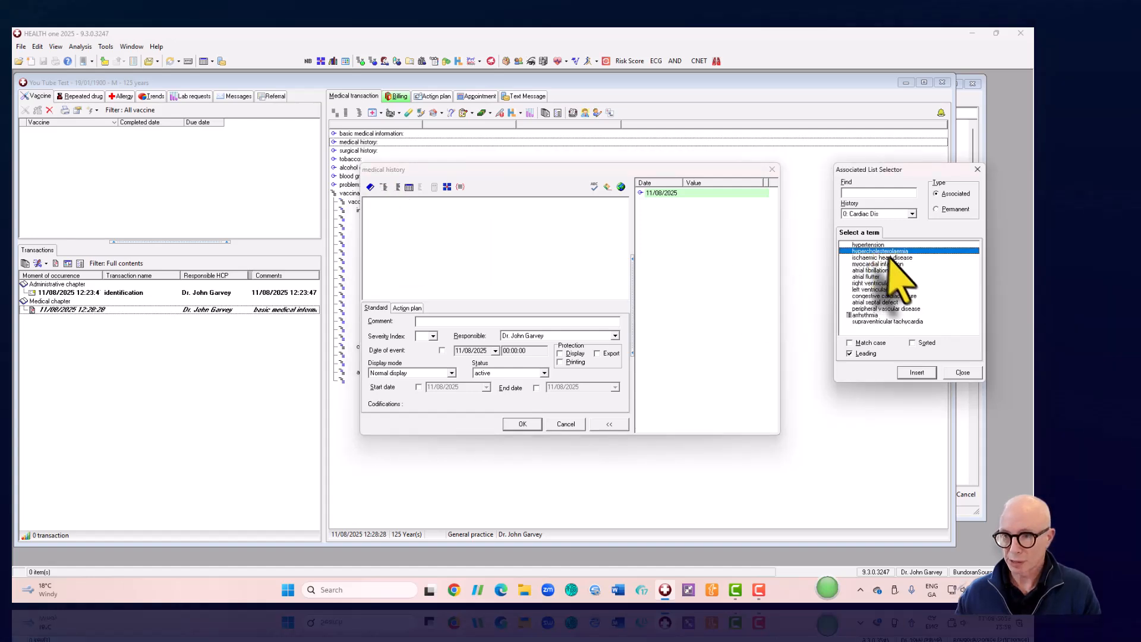
click(880, 264)
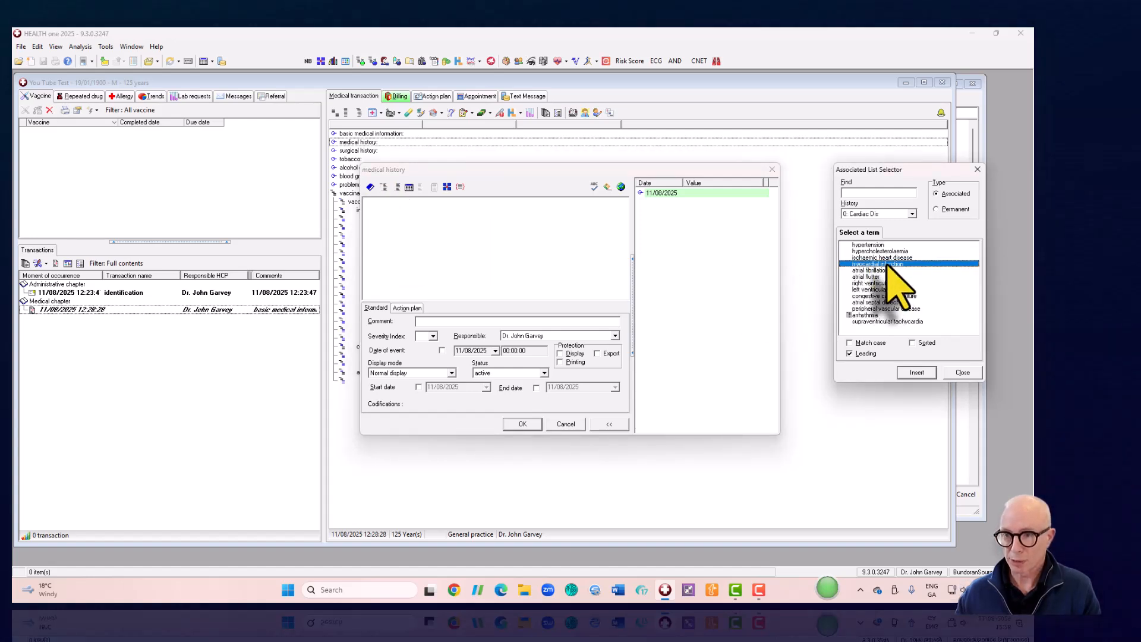
click(925, 373)
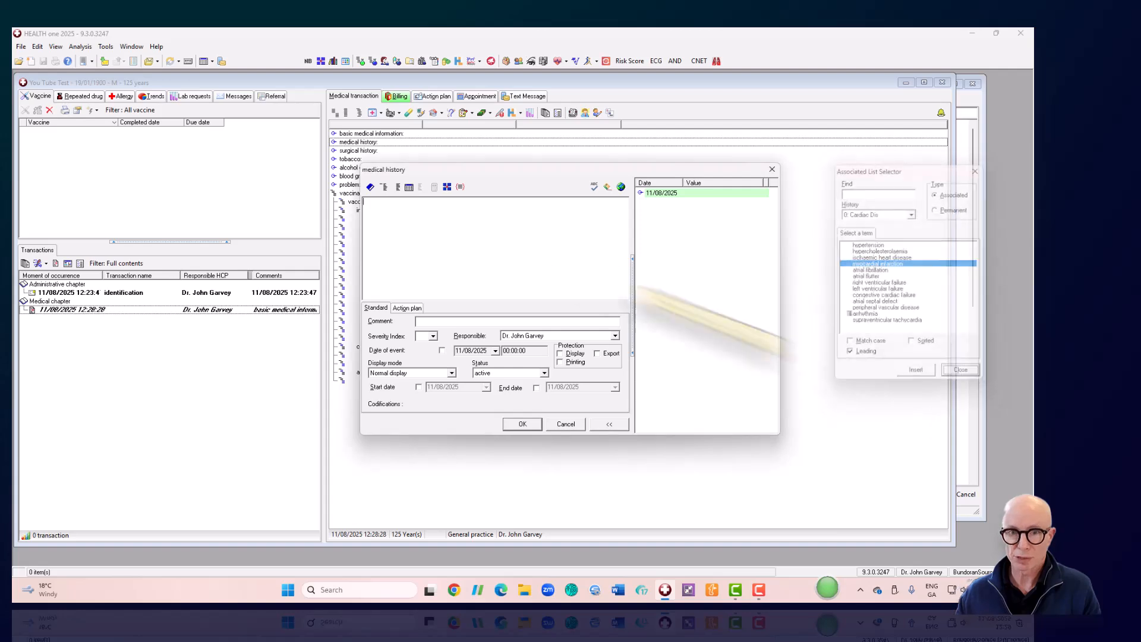
- Search the Term Selector for 'myocar' and choose myocardial infarction (ICD-10 I21.9, ICPC K75)
click(370, 187)
text(m)
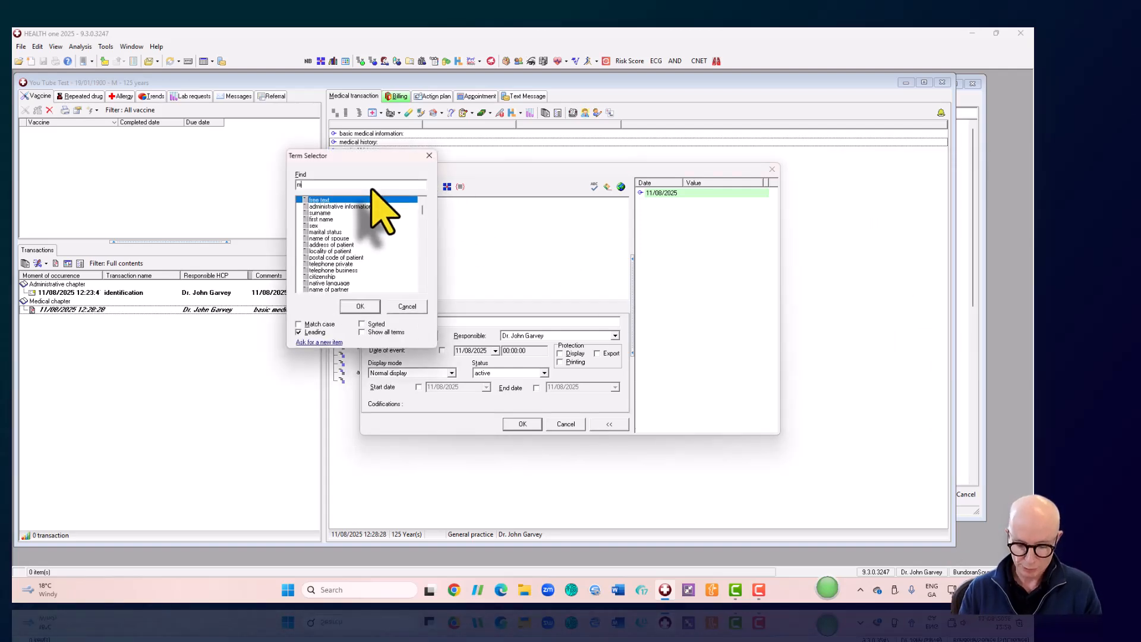
text(yocardial)
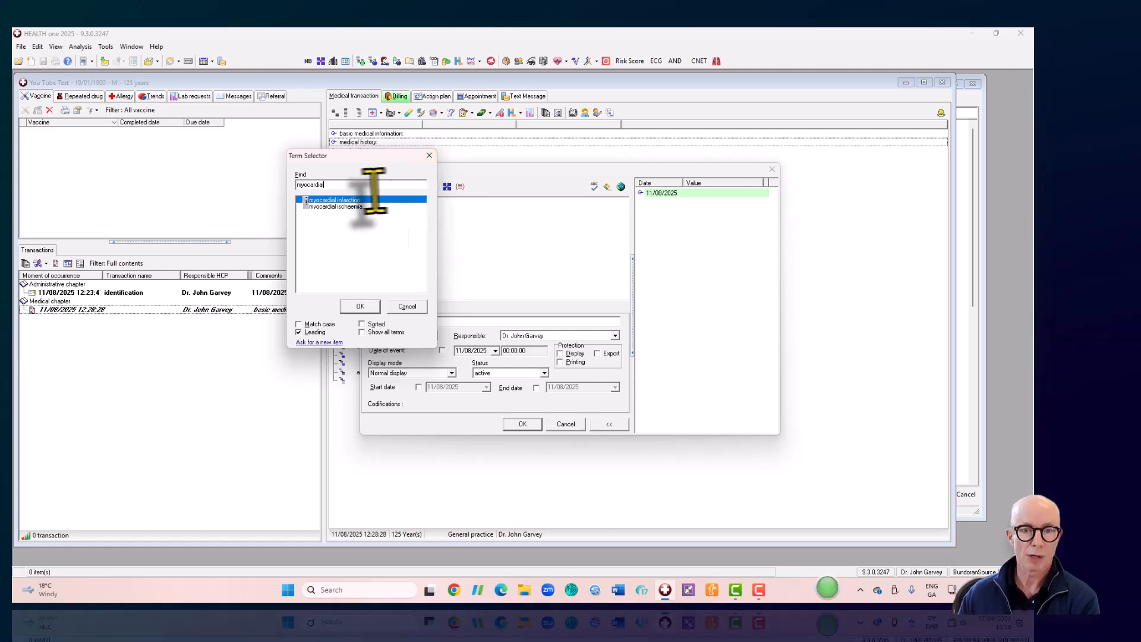
click(428, 155)
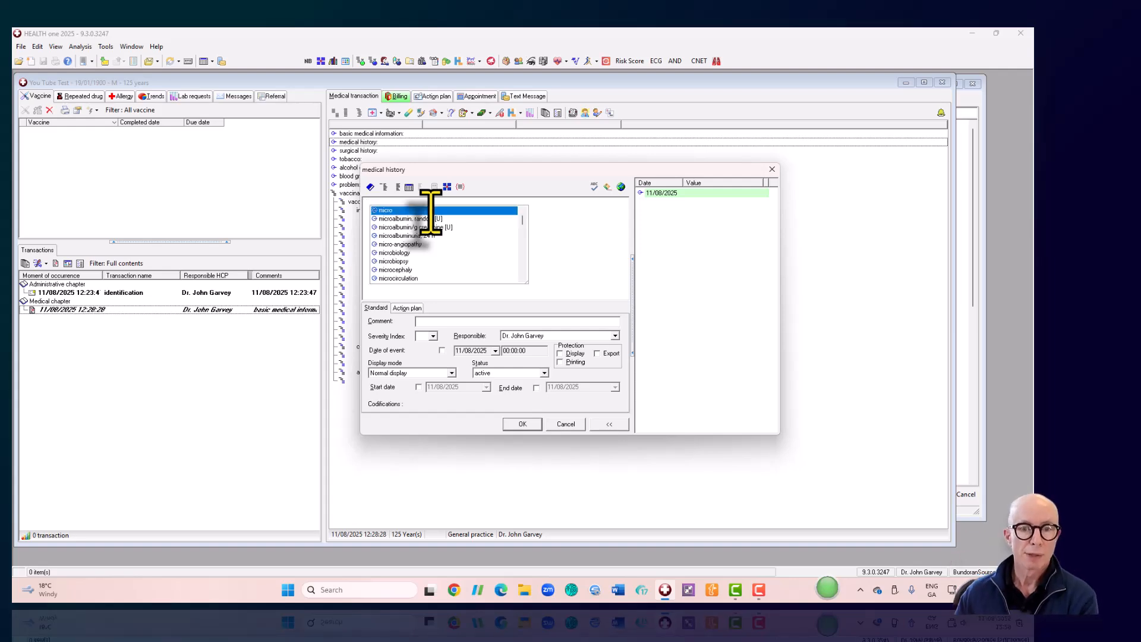
click(554, 313)
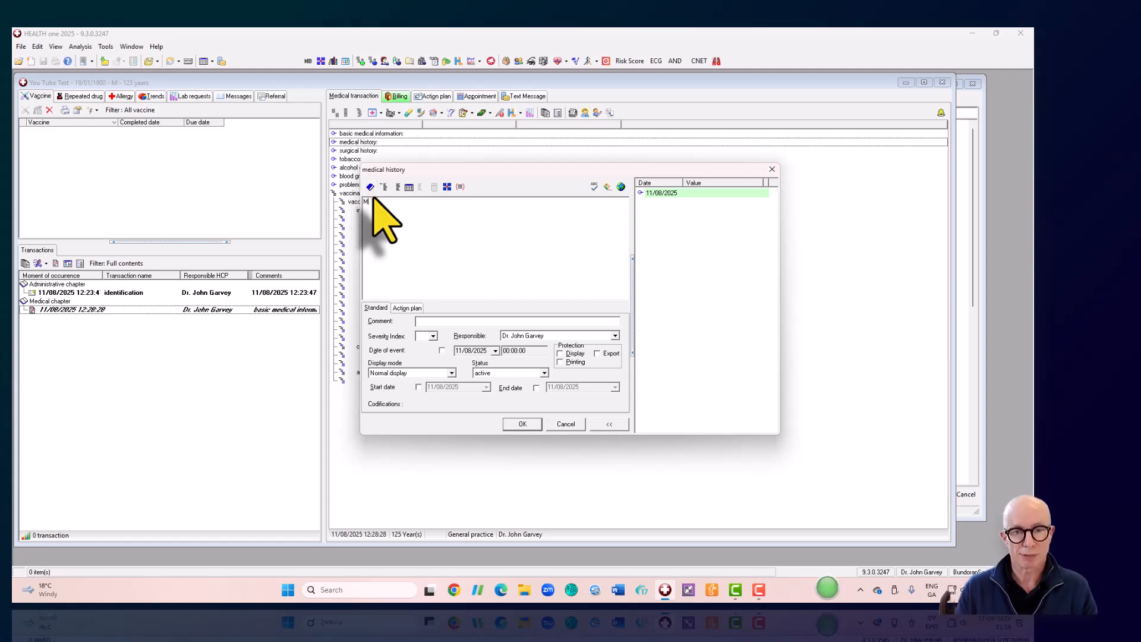
text(c)
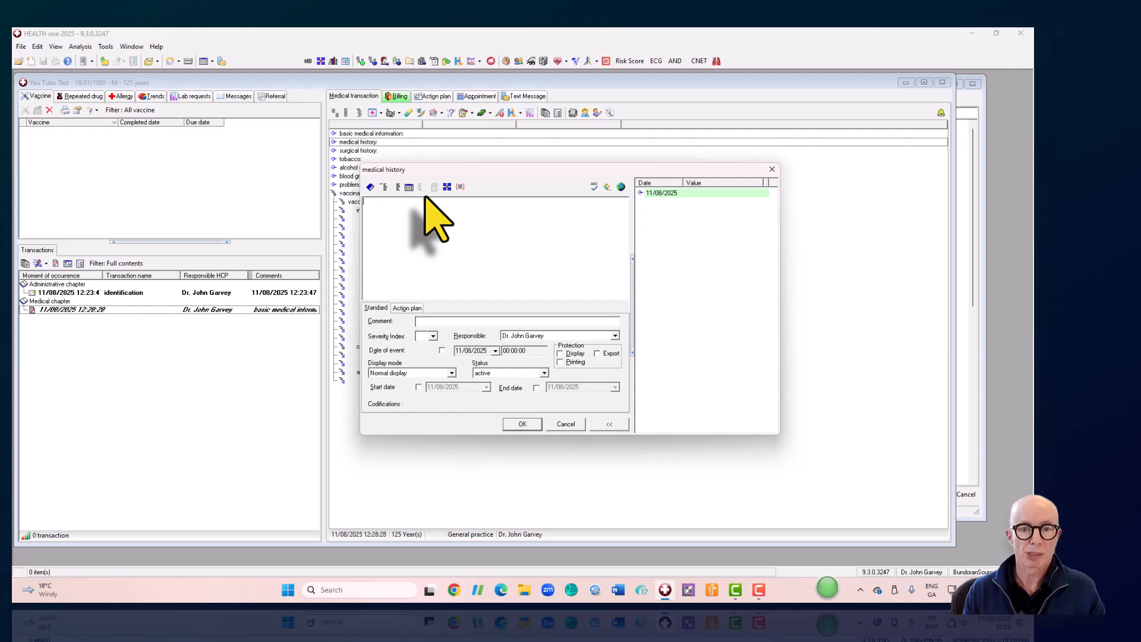
click(371, 188)
text(myocar)
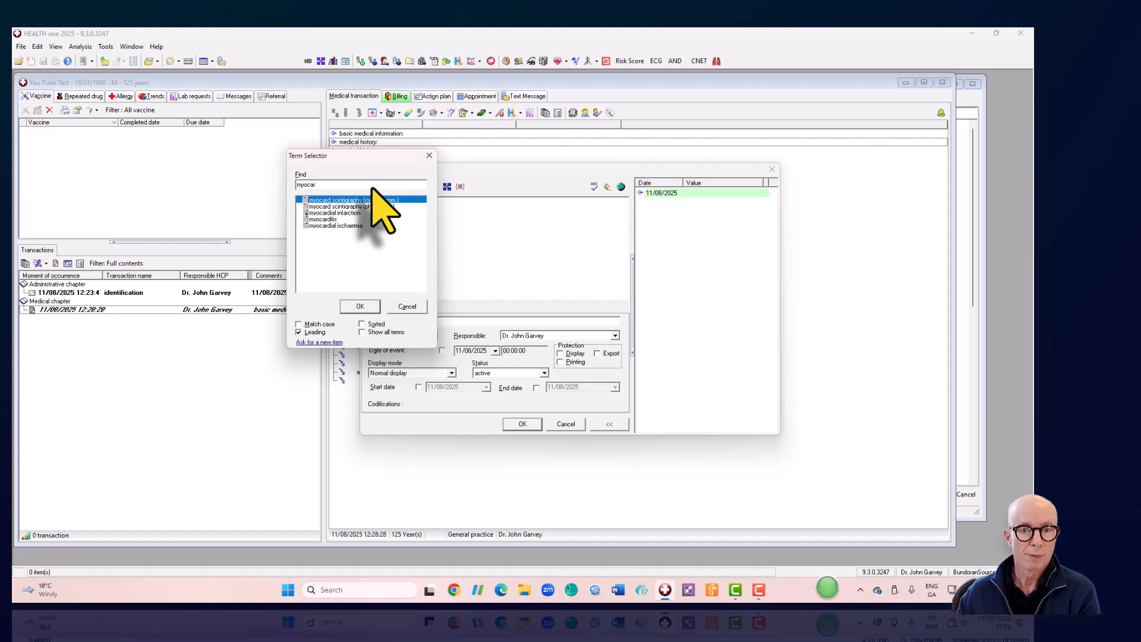
double_click(347, 212)
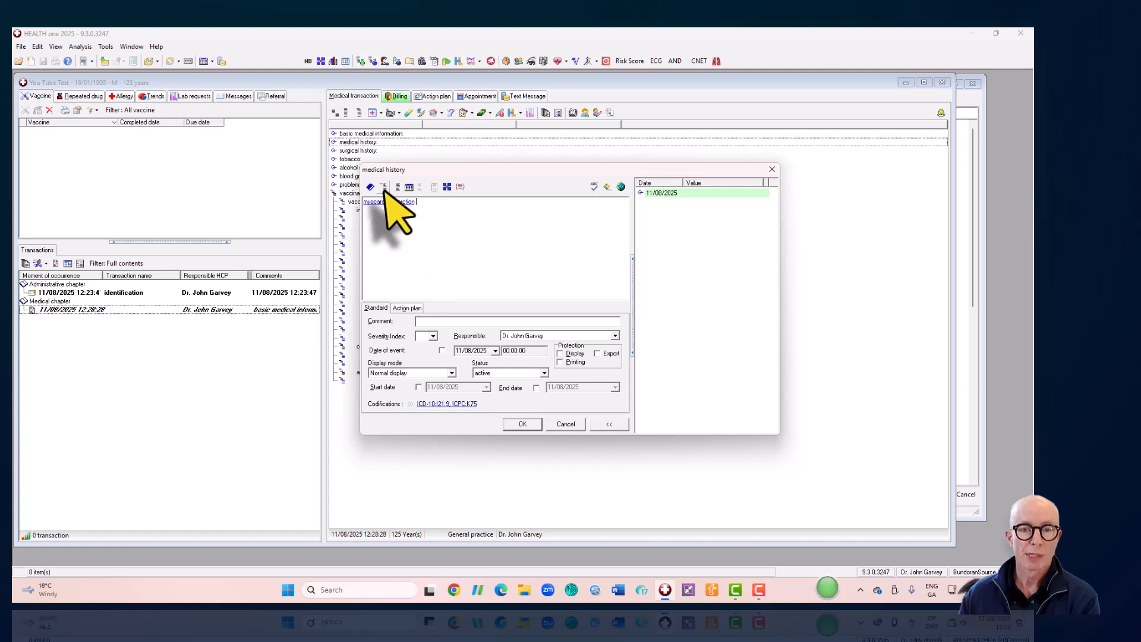
drag(433, 174, 501, 191)
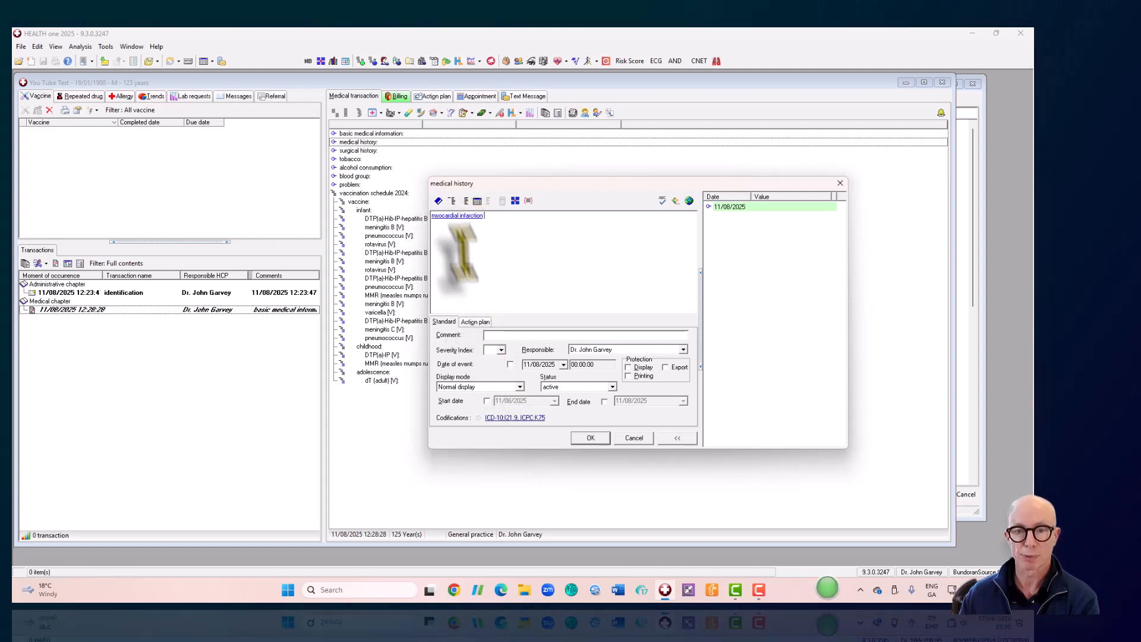
- Give the myocardial infarction entry a start date of 12/09/1998 and save it
click(486, 401)
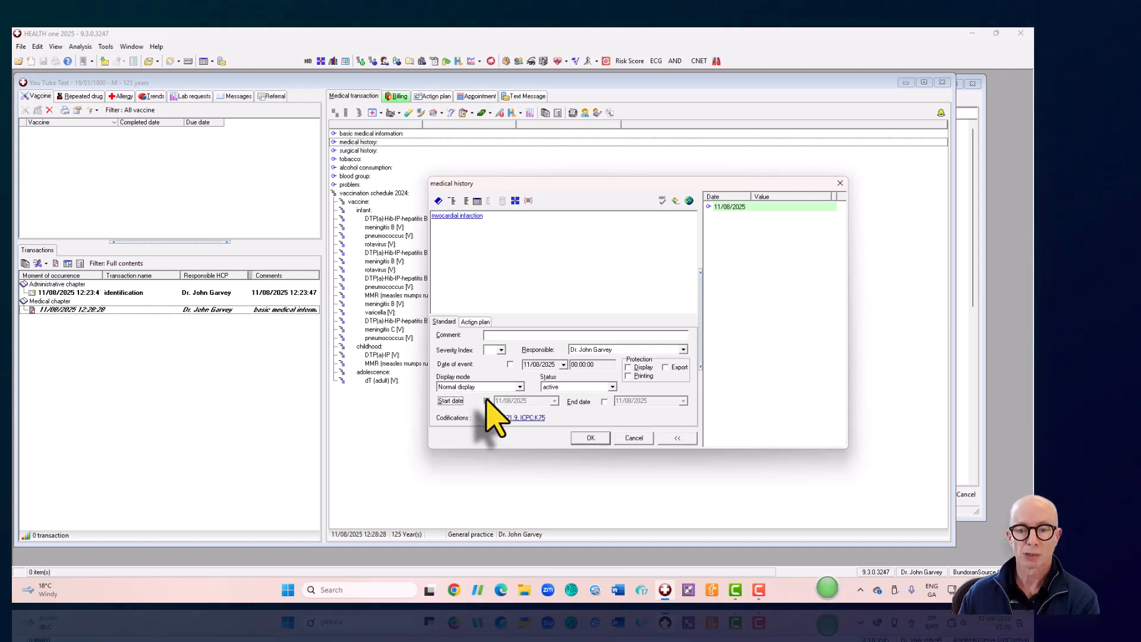
click(554, 400)
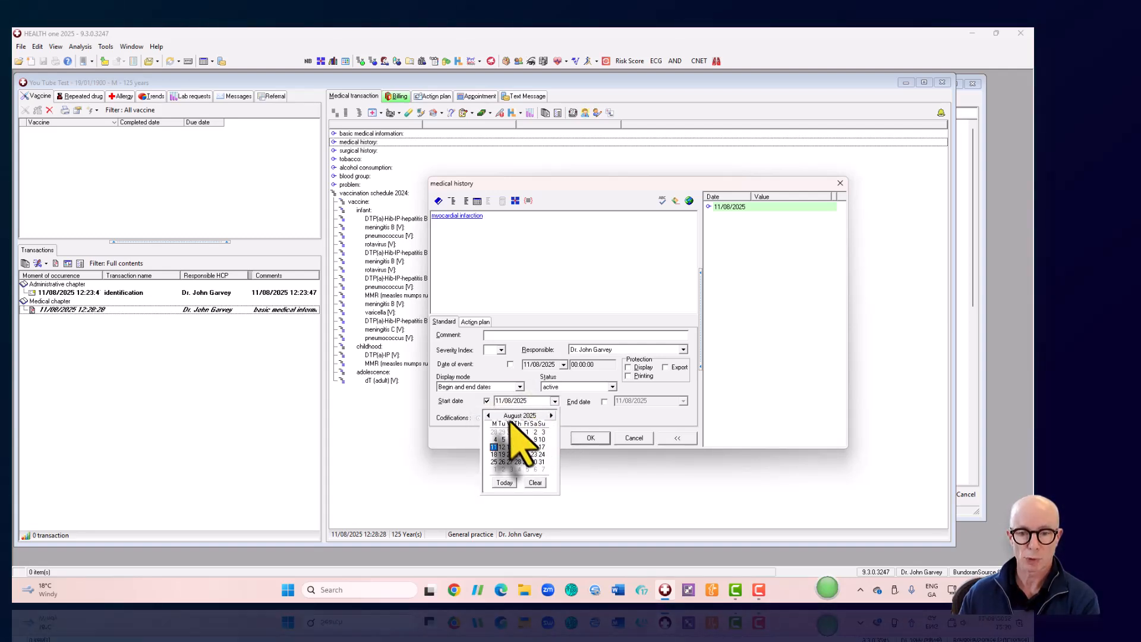
click(528, 401)
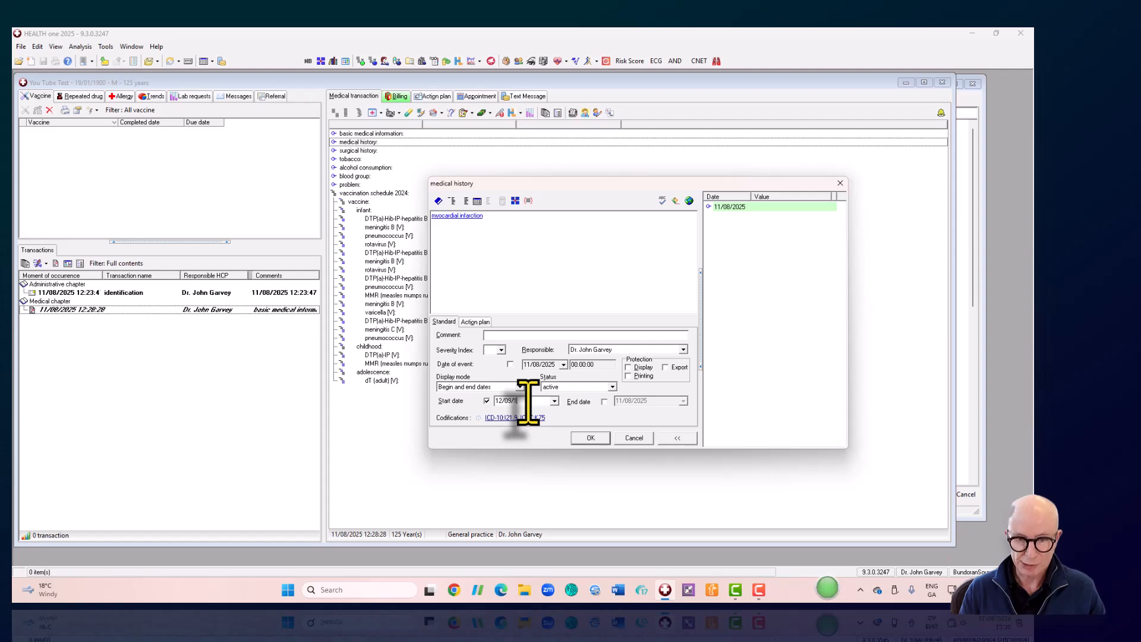
click(590, 437)
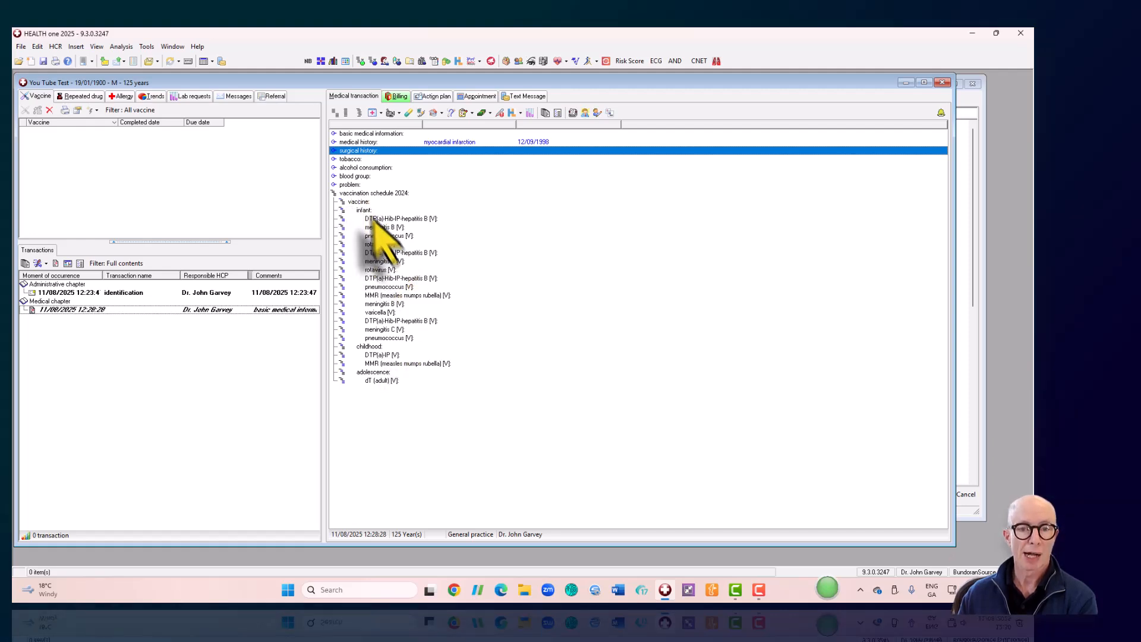
- Delete the vaccination schedule 2024 rows from the transaction
click(353, 193)
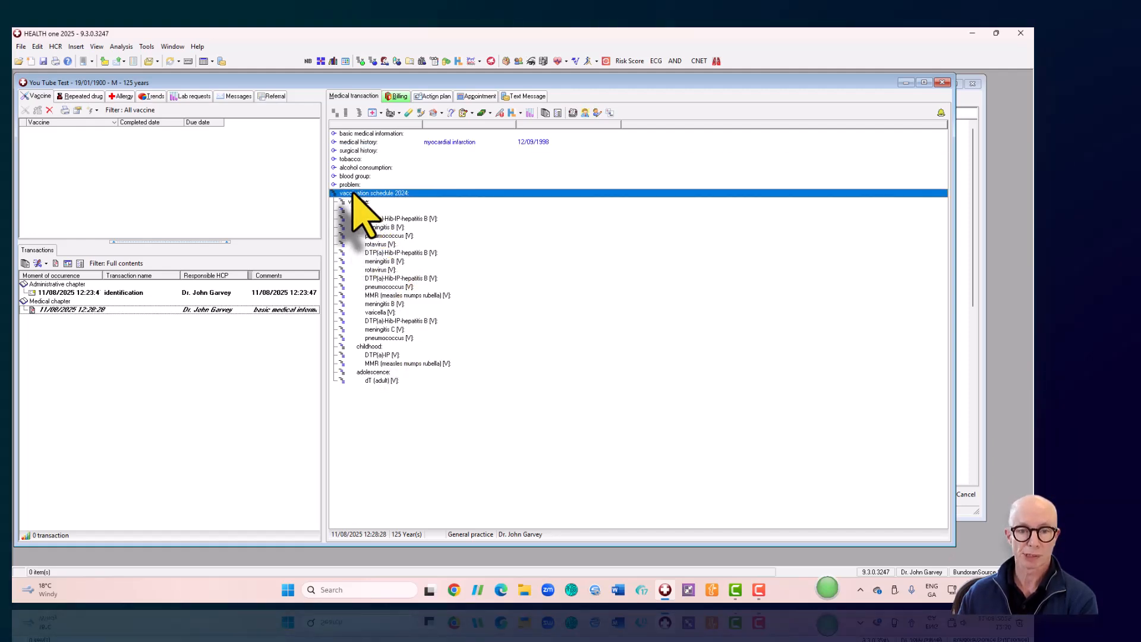
drag(353, 196, 394, 383)
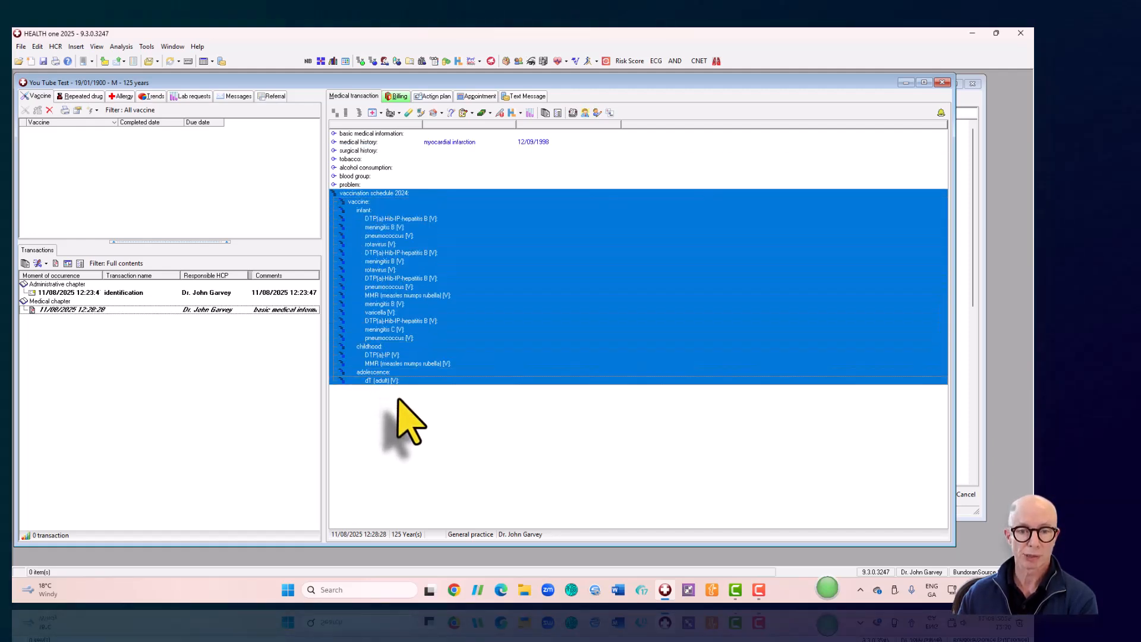
right_click(442, 291)
click(457, 358)
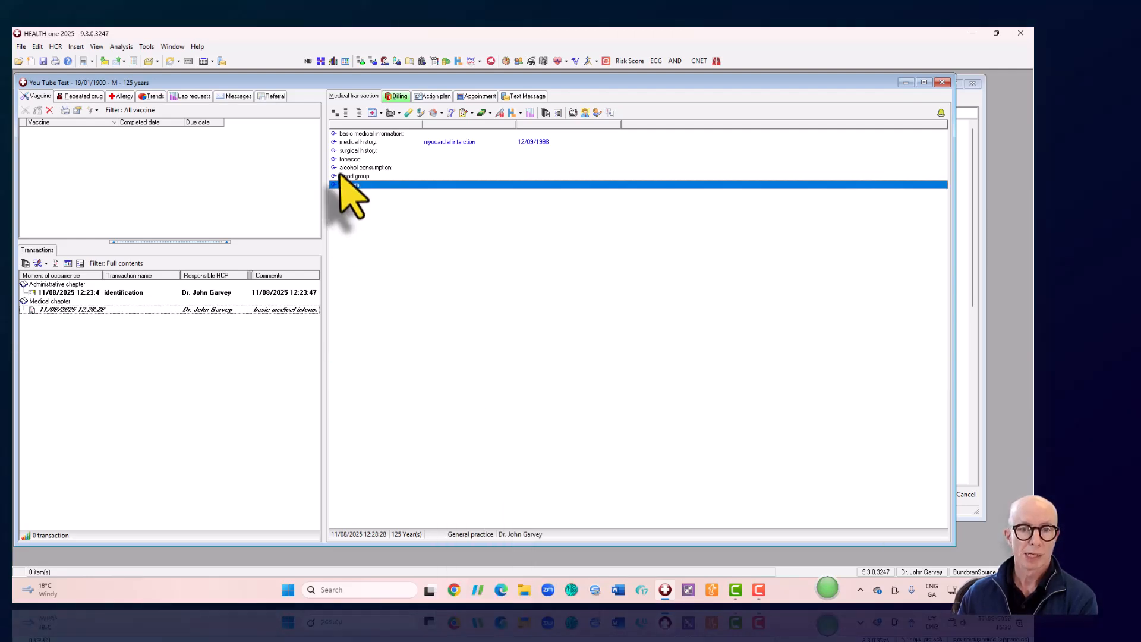
- Open the tobacco entry for editing and place the cursor in its text
click(358, 159)
click(381, 168)
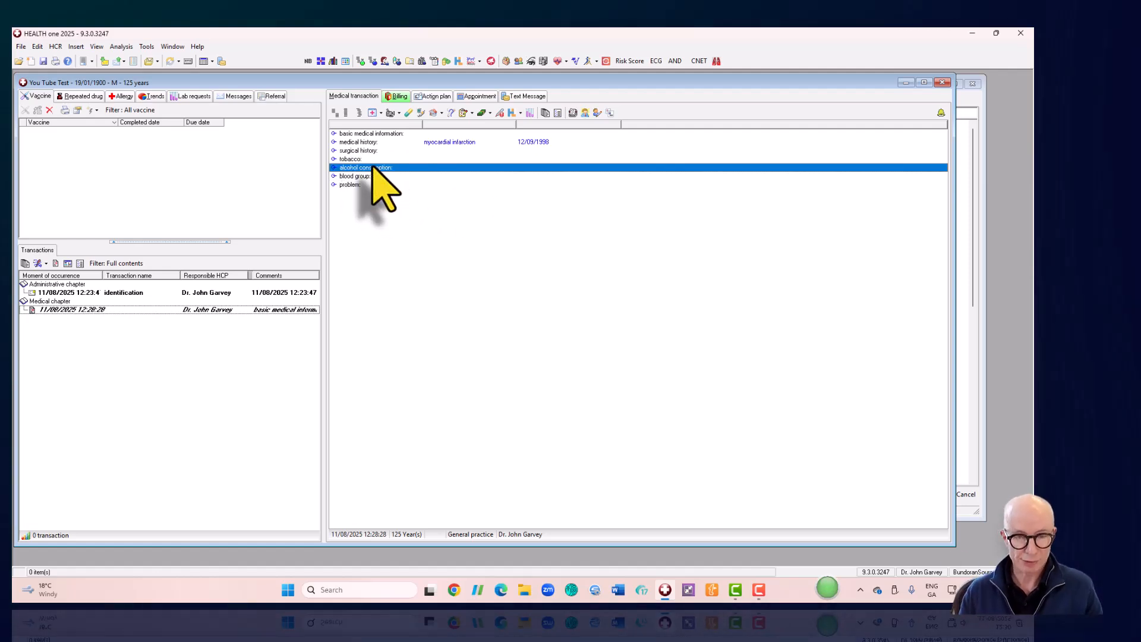
key(Up)
key(Return)
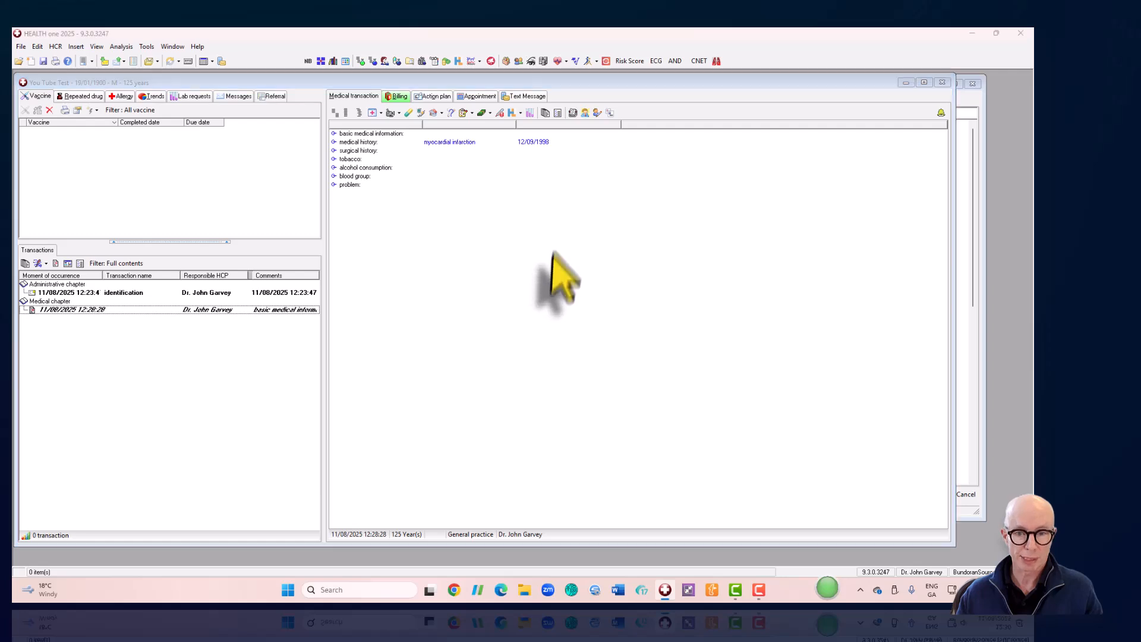
click(485, 281)
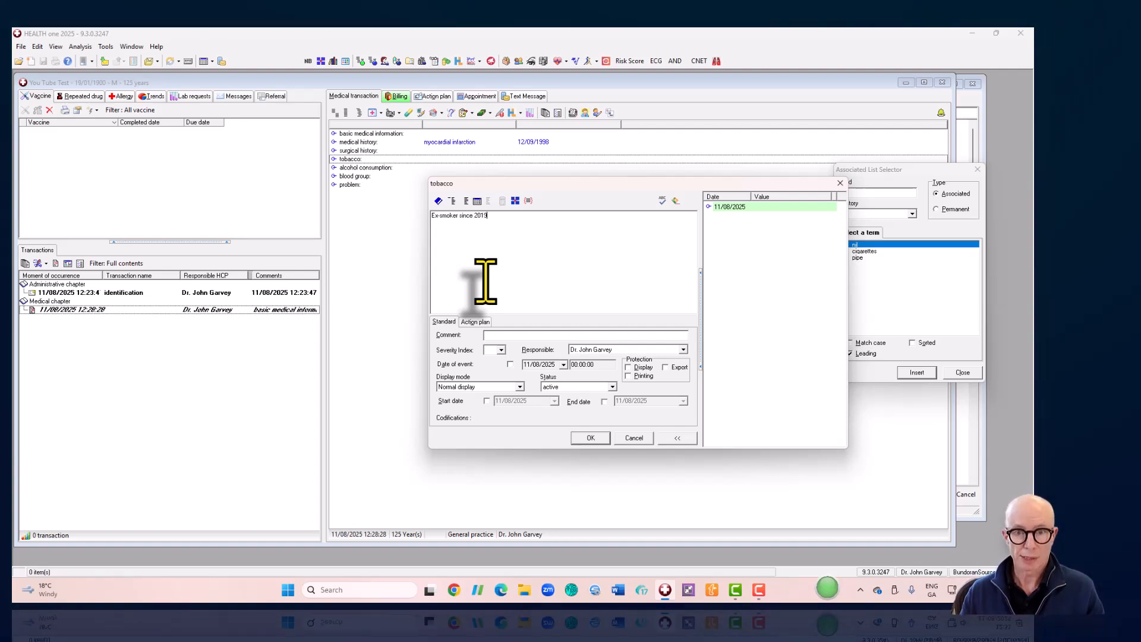
- Save tobacco as ex-smoker since 2019 and record alcohol consumption as Never, dated 11/08/2025
click(589, 437)
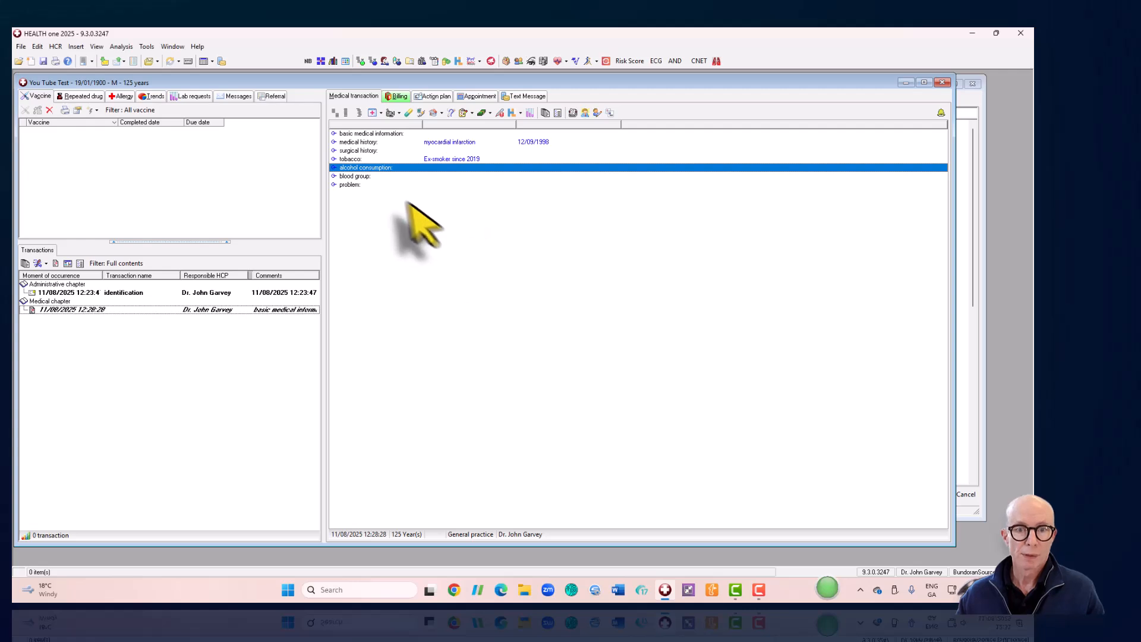
double_click(381, 169)
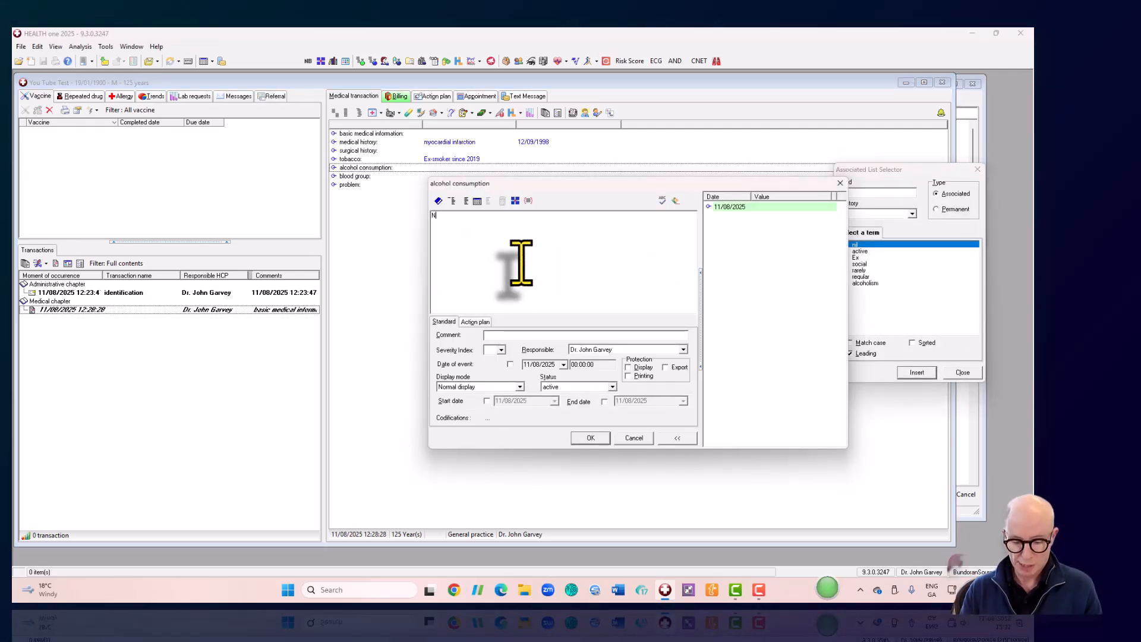
click(510, 363)
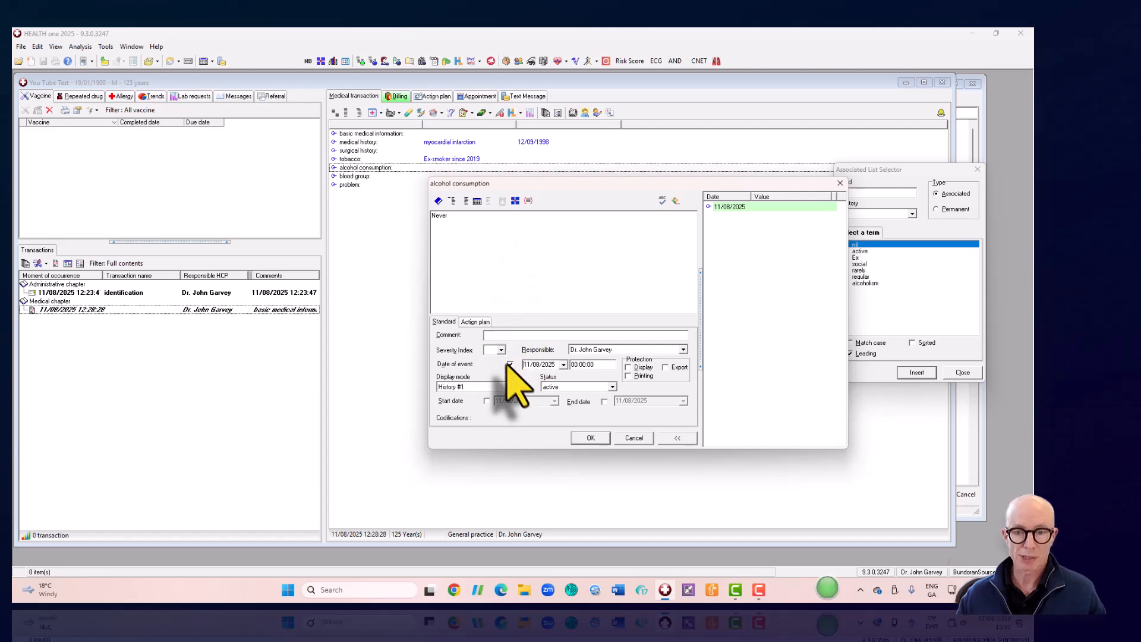
click(590, 437)
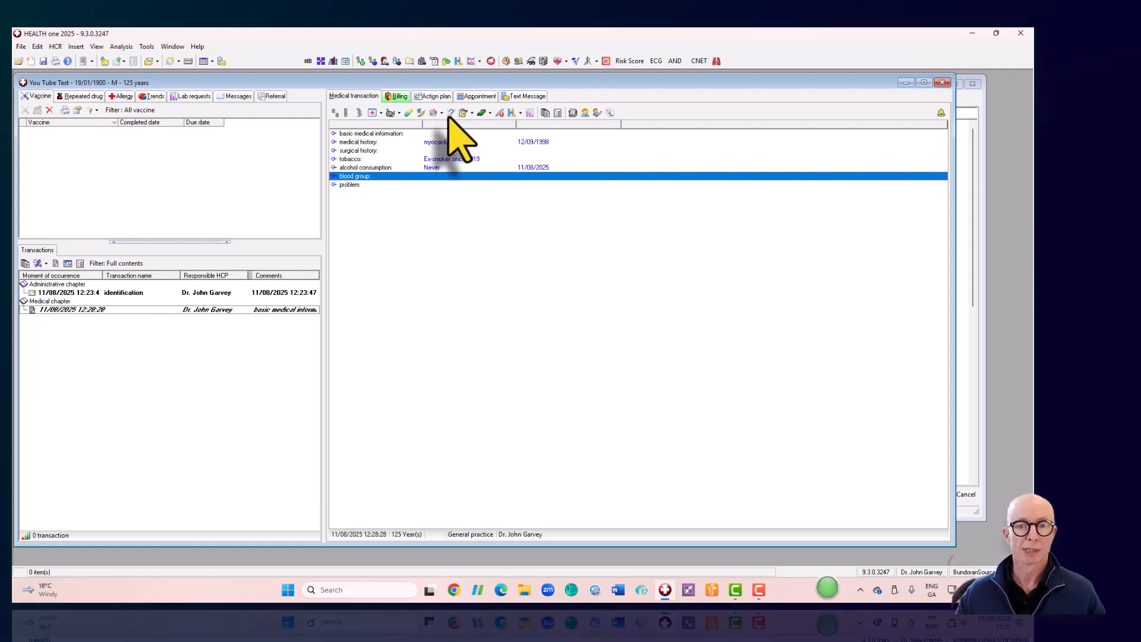
key(Down)
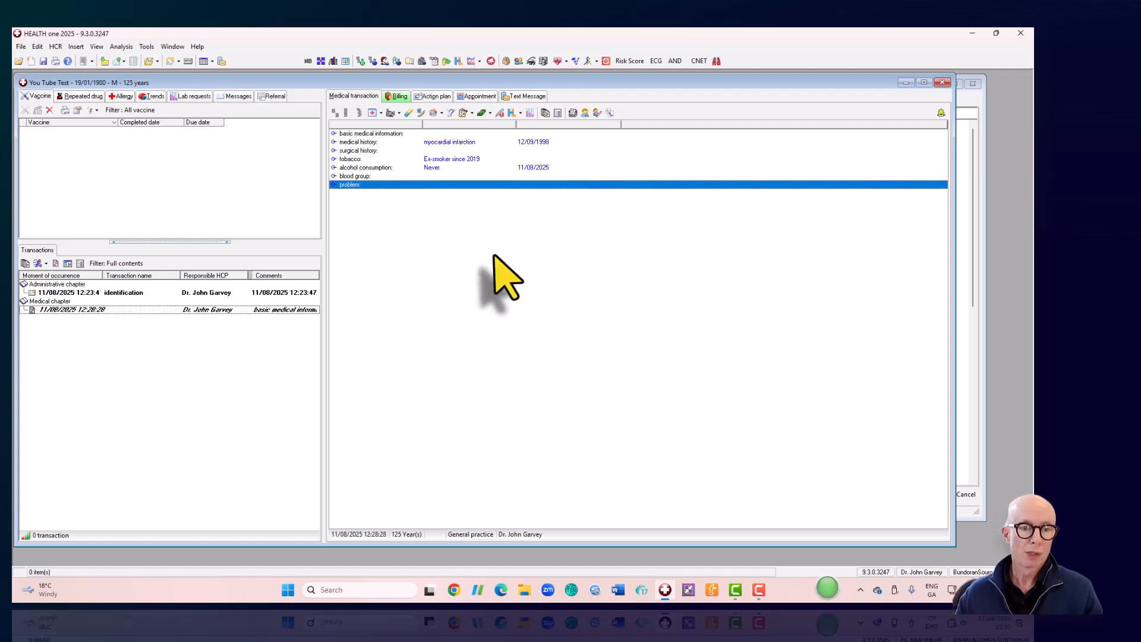
click(94, 293)
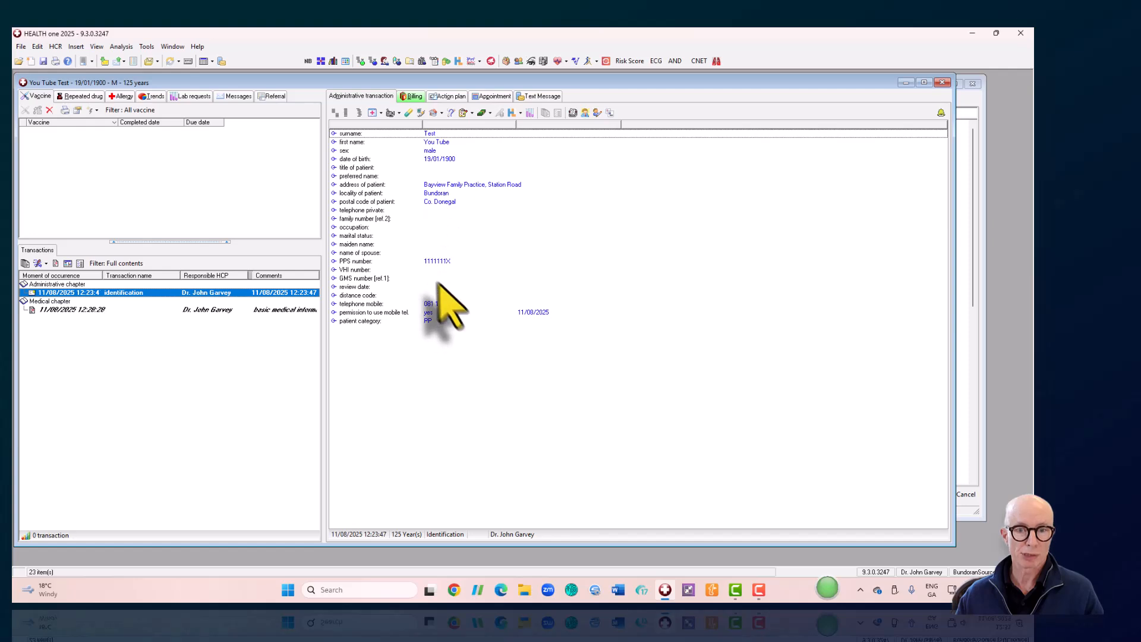
click(90, 309)
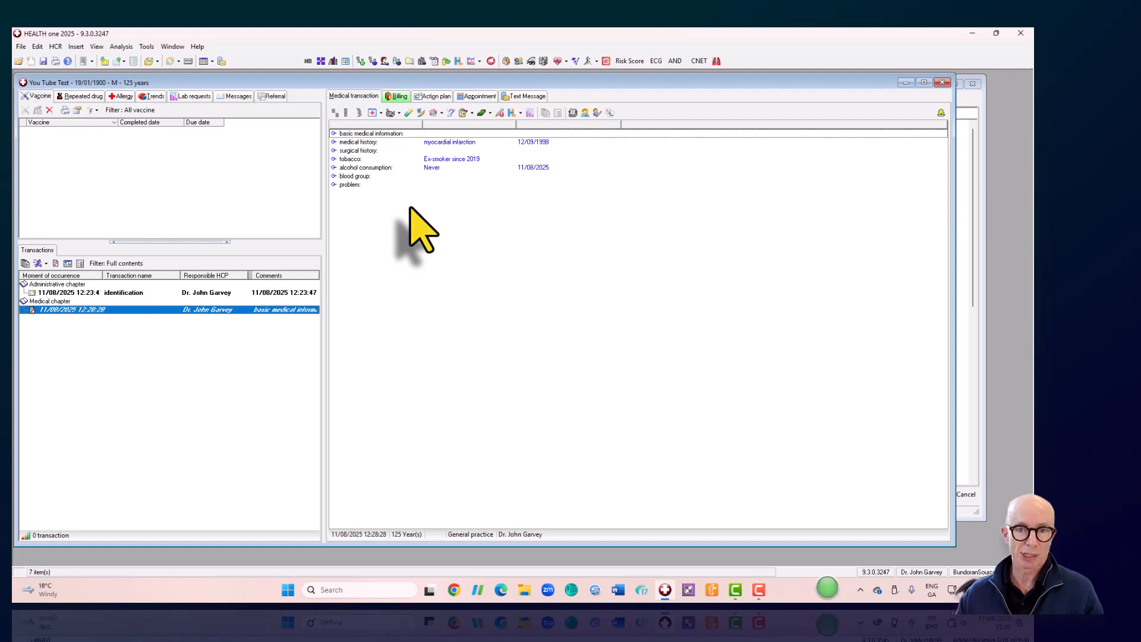
- Add repeat prescriptions for aspirin 75 mg and ramipril 2.5 mg
click(408, 113)
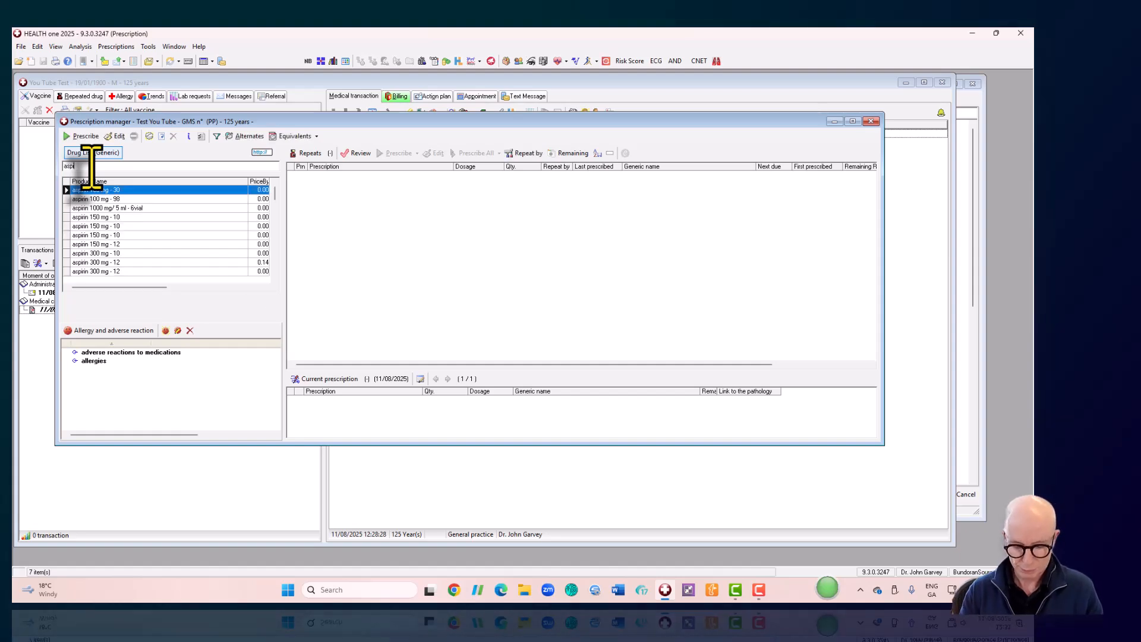
scroll(113, 244, down, 15)
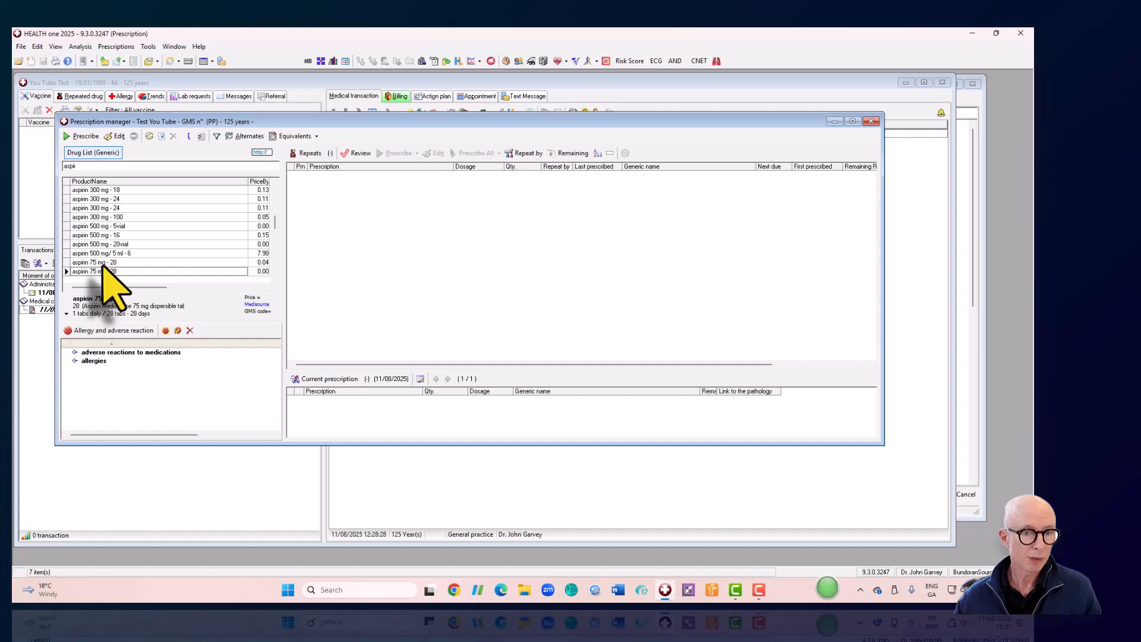
click(102, 262)
drag(364, 263, 369, 262)
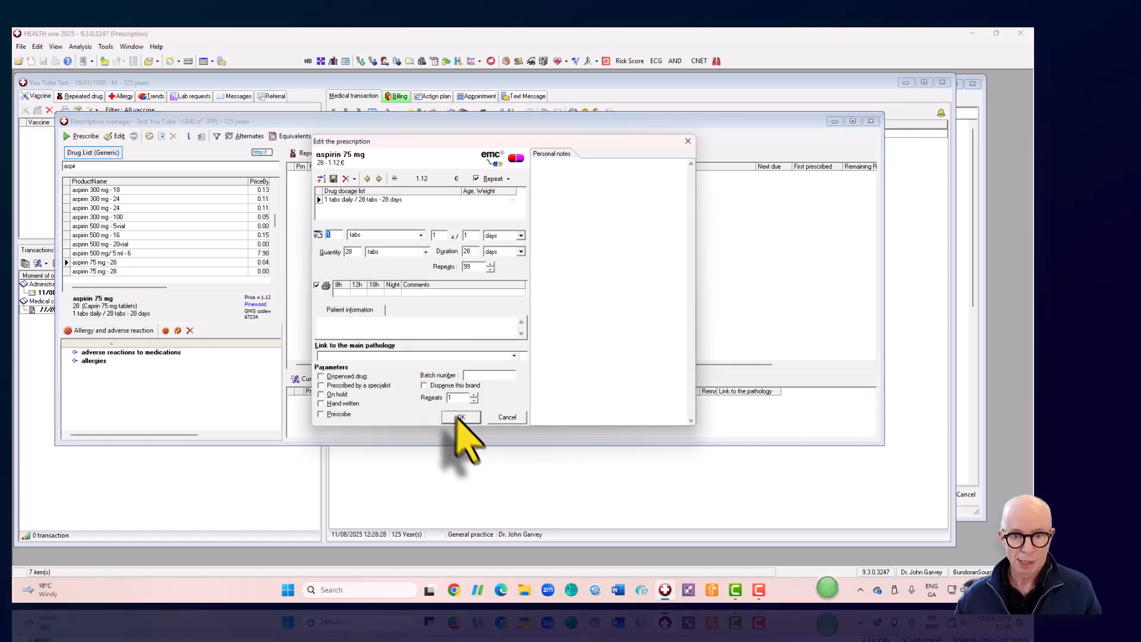
click(459, 416)
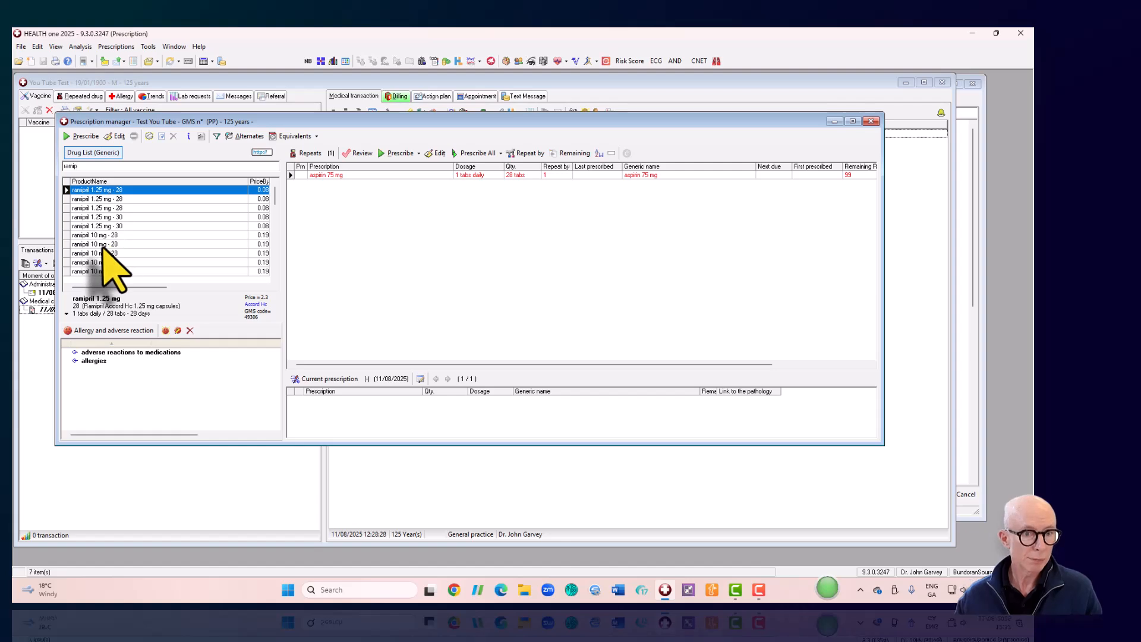
scroll(107, 255, down, 14)
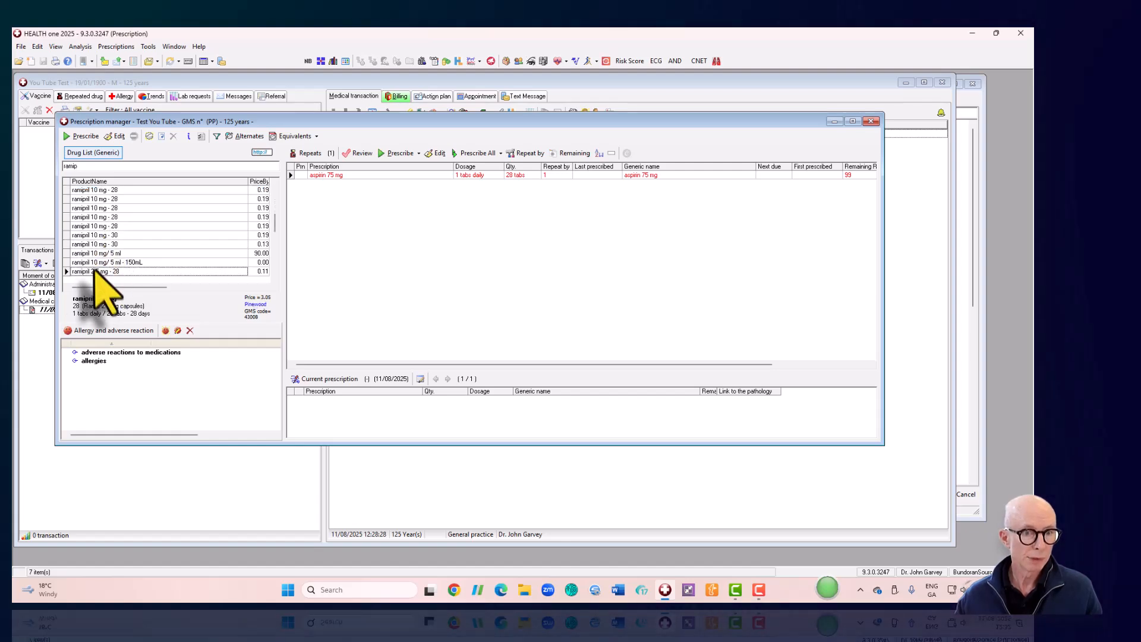
drag(89, 271, 344, 262)
click(461, 417)
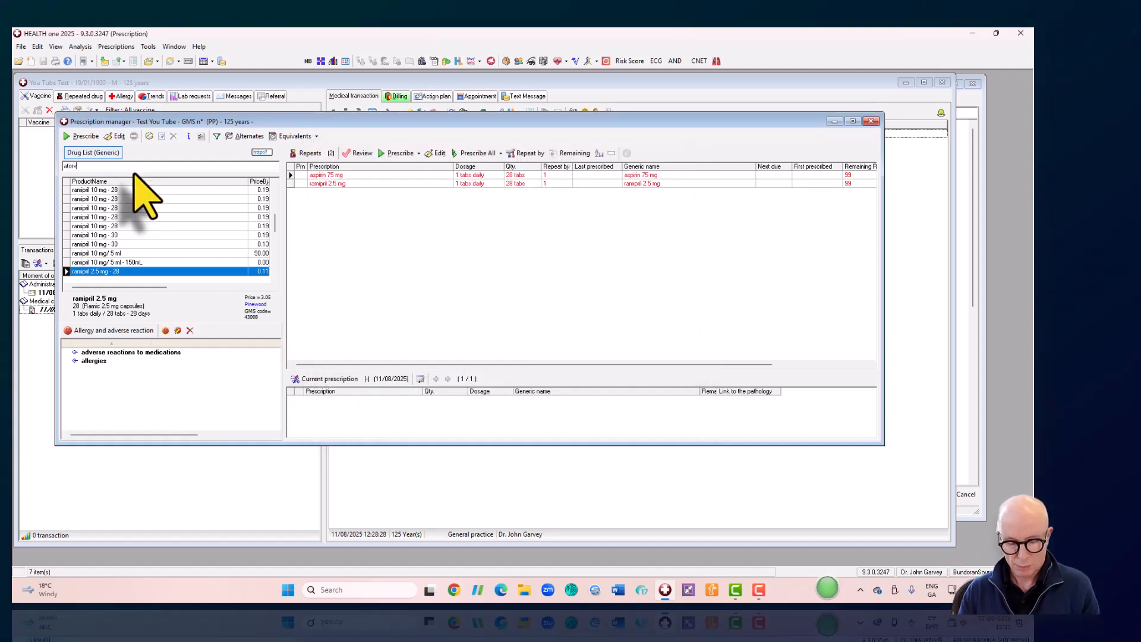
- Add atorvastatin 80 mg and bisoprolol fumarate 10 mg repeats, then close the Prescription manager
scroll(102, 230, down, 10)
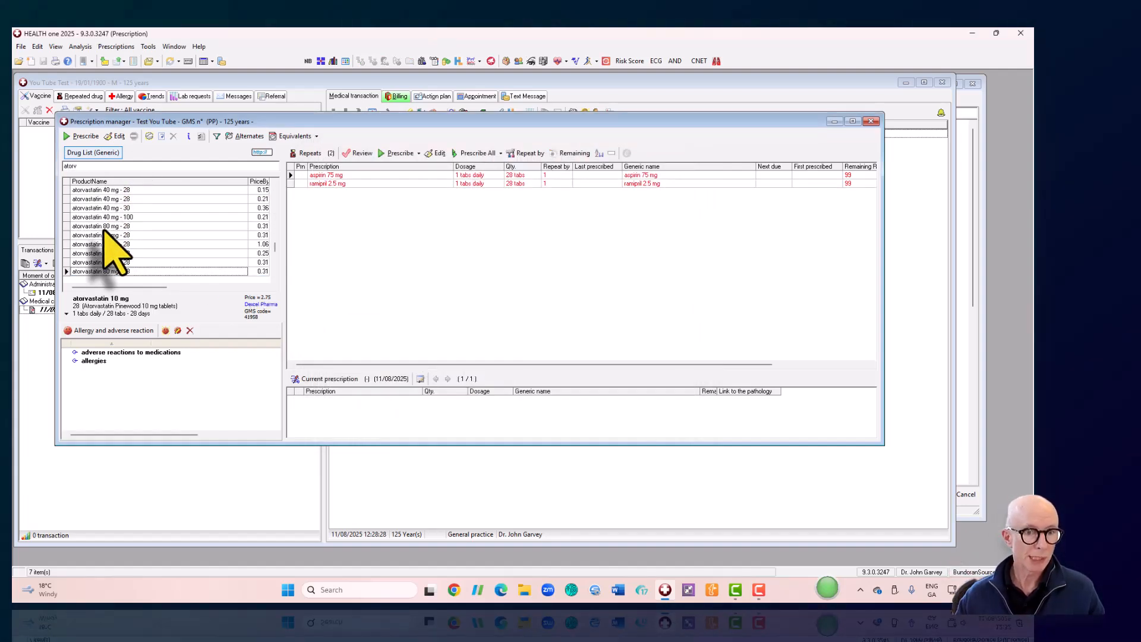
drag(98, 200, 390, 247)
click(461, 417)
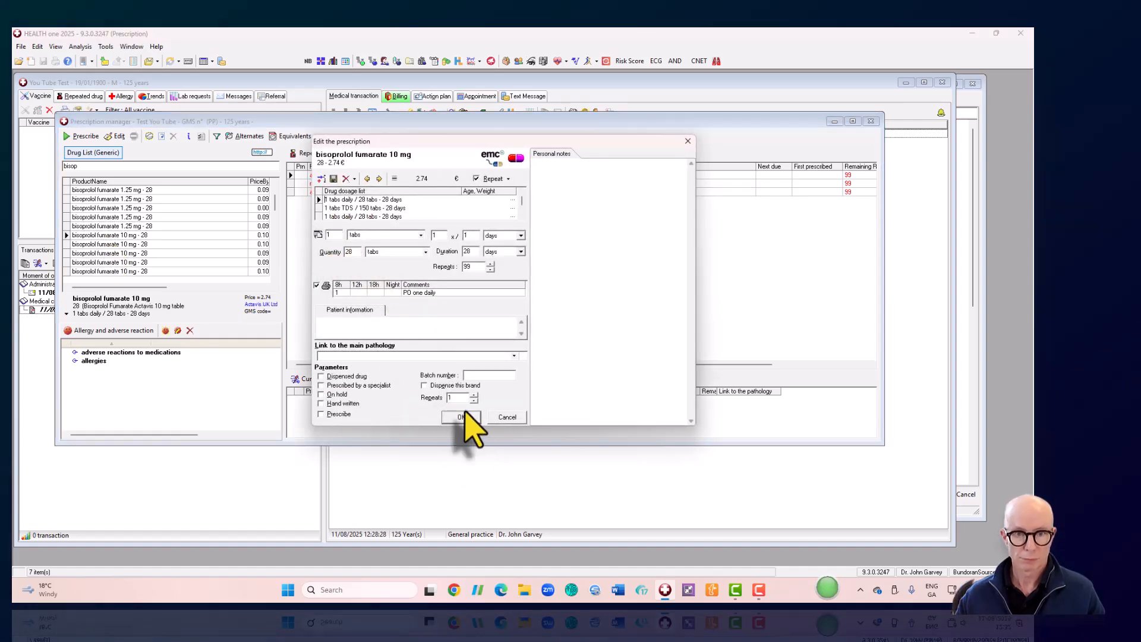
click(461, 417)
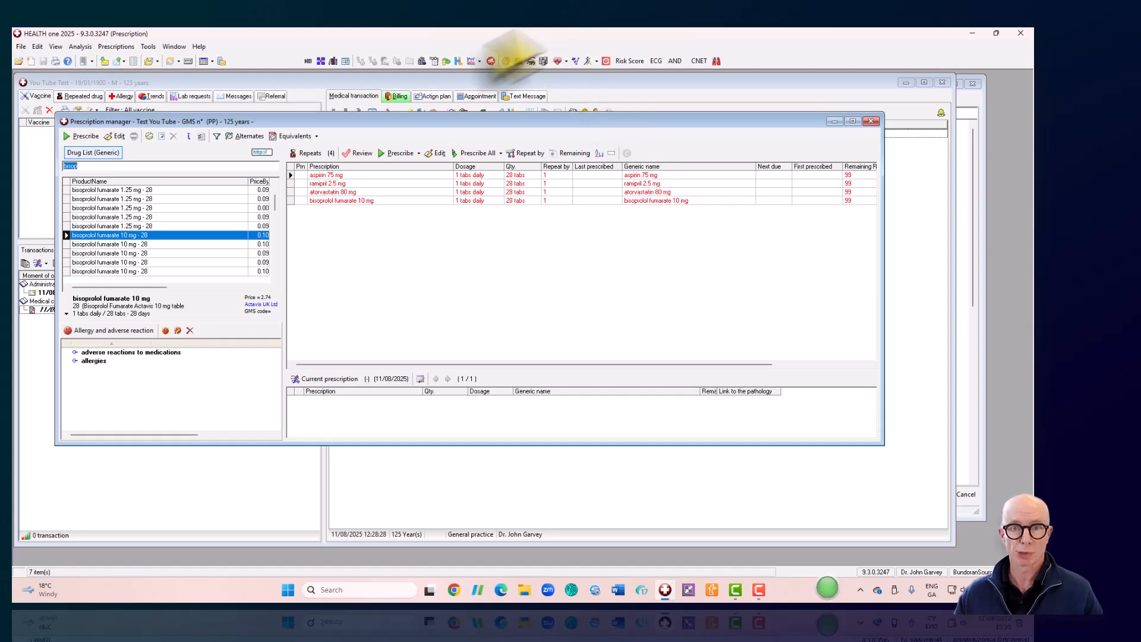
click(871, 122)
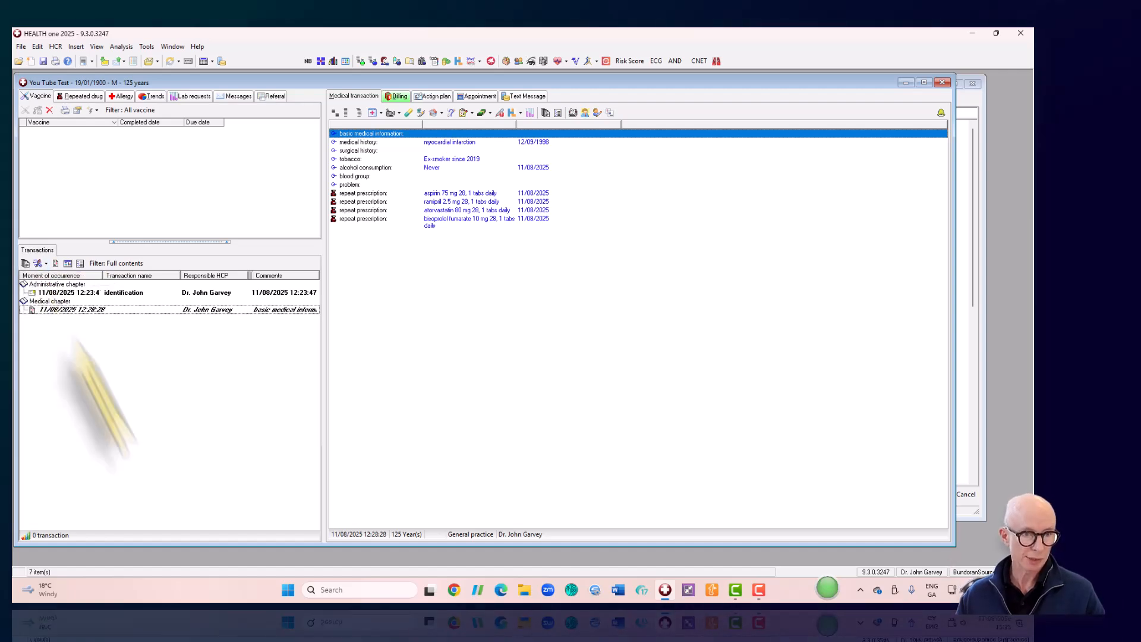
- Create a consultation transaction from the New transaction dropdown
click(37, 263)
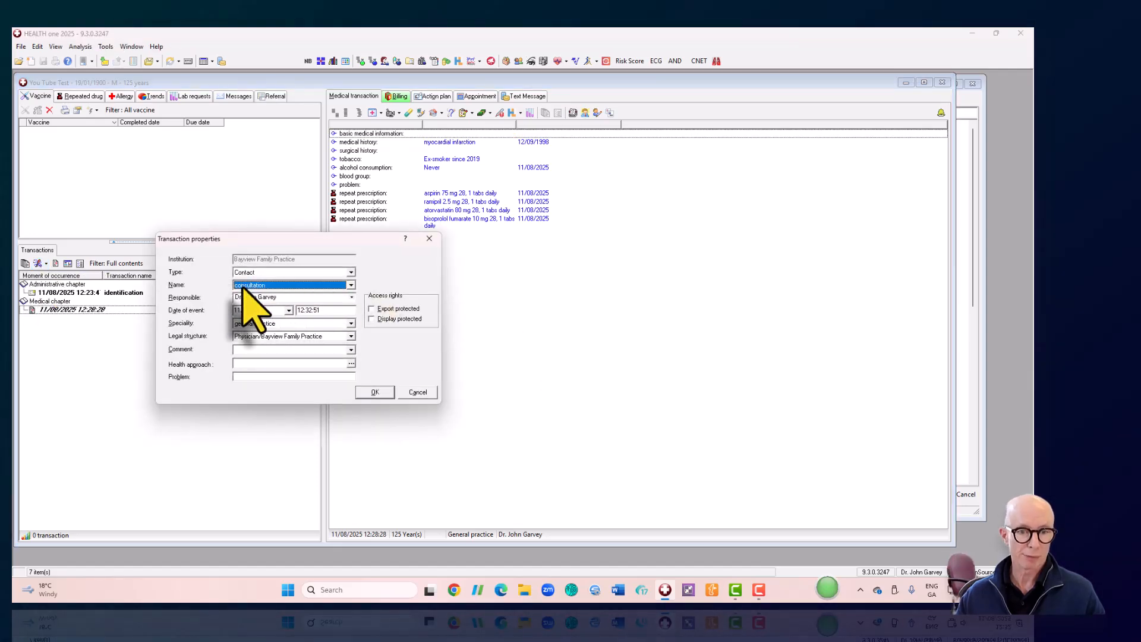
click(429, 238)
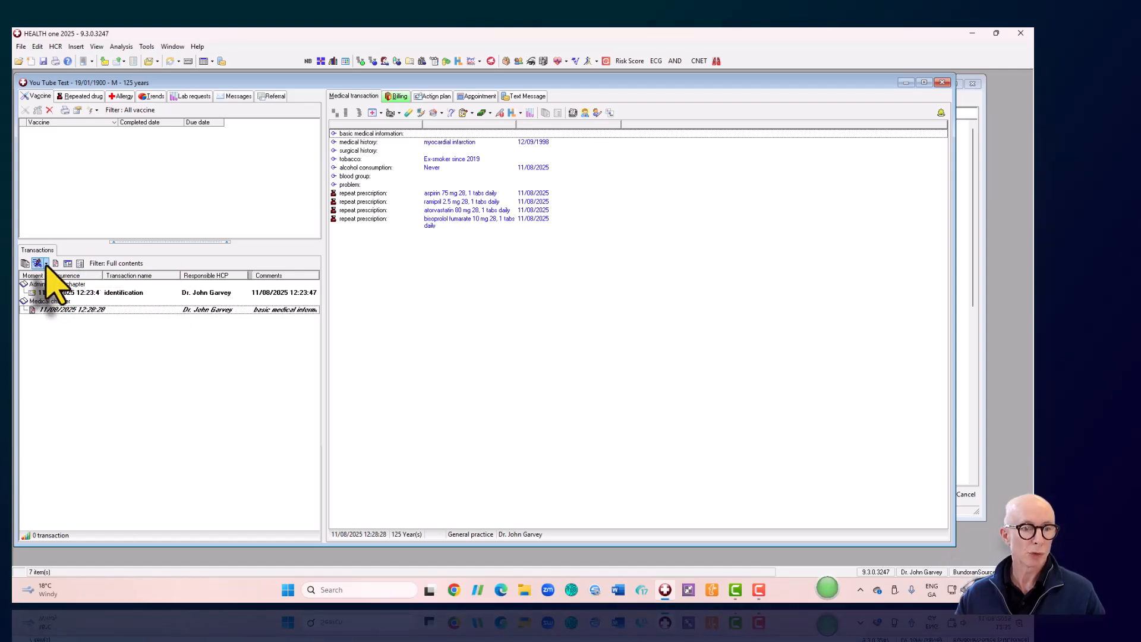
click(47, 264)
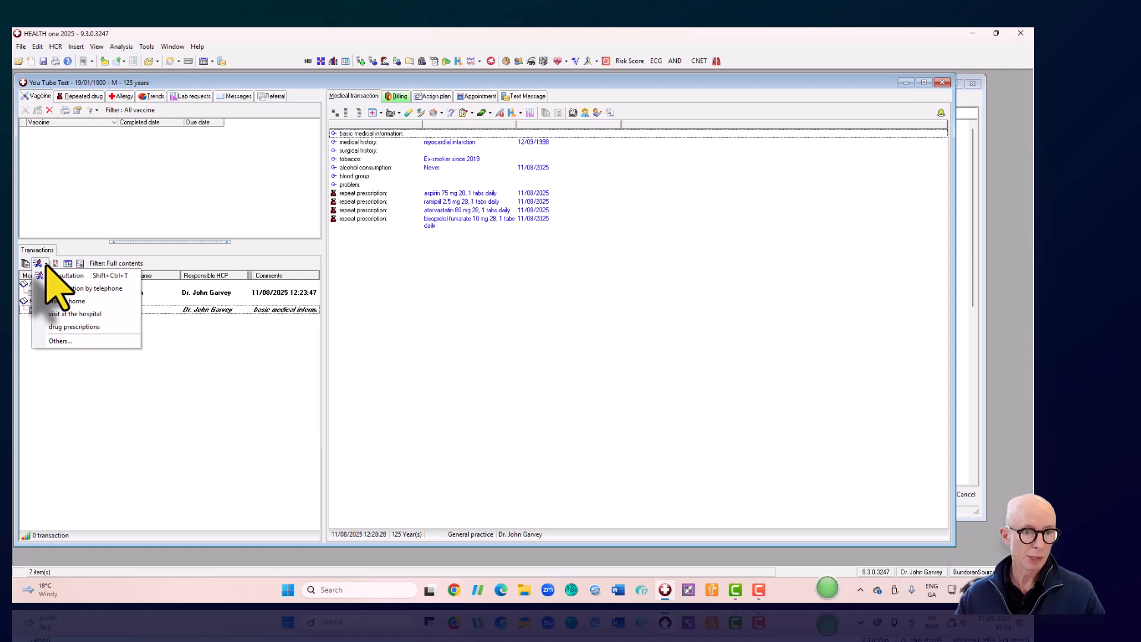
click(46, 264)
click(46, 265)
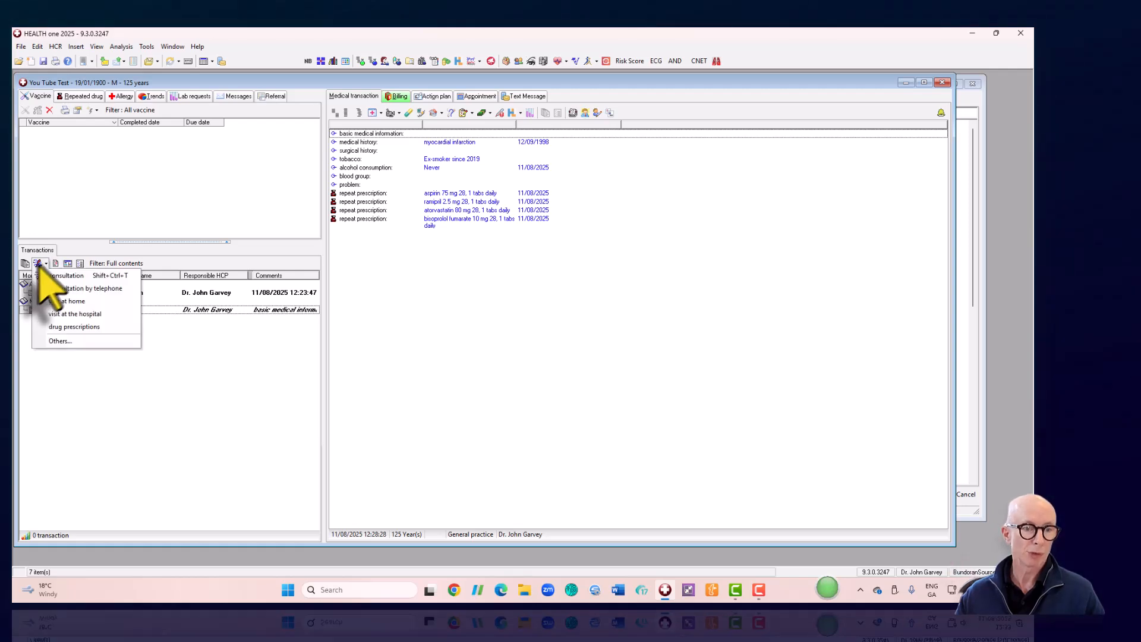
click(46, 265)
click(47, 265)
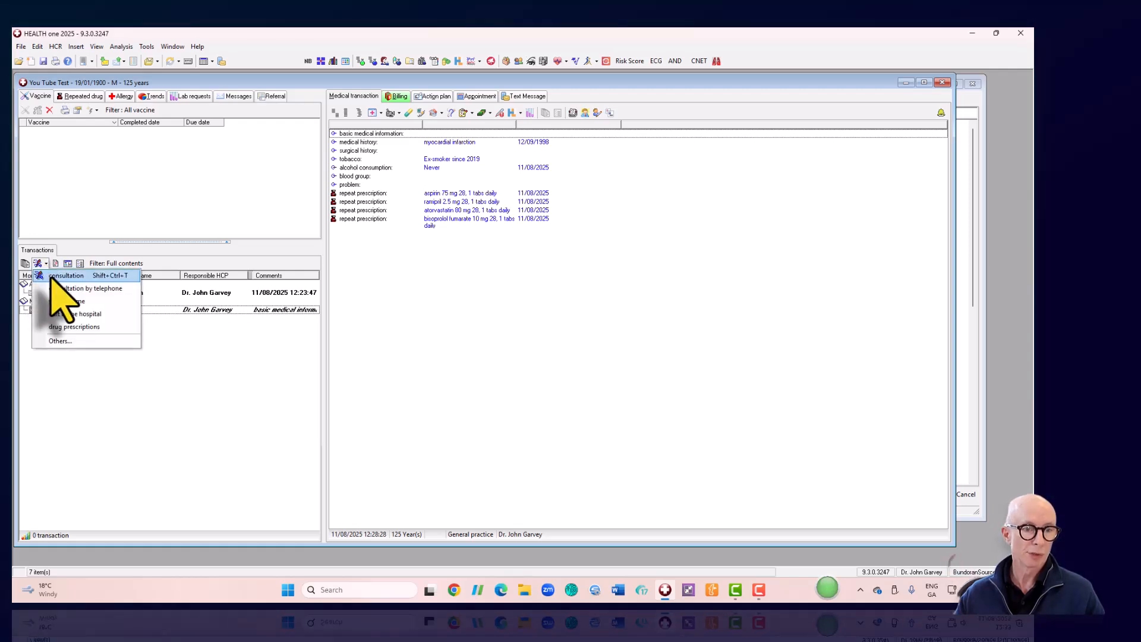
click(51, 277)
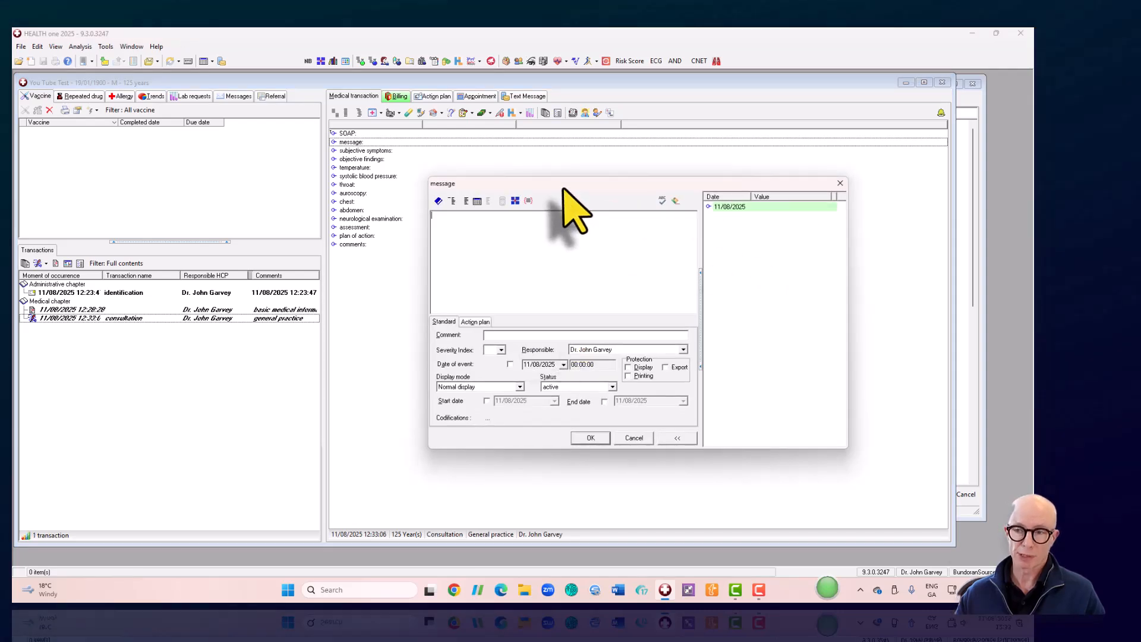
- Delete all existing SOAP items, from the heading down to comments
click(838, 183)
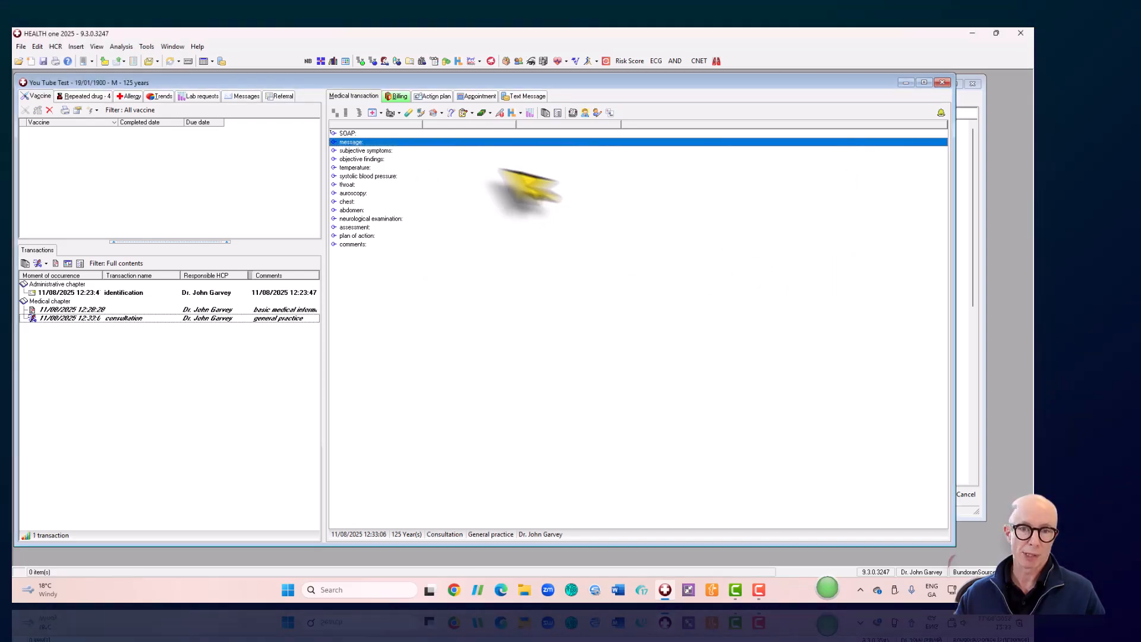
click(350, 133)
drag(350, 133, 349, 246)
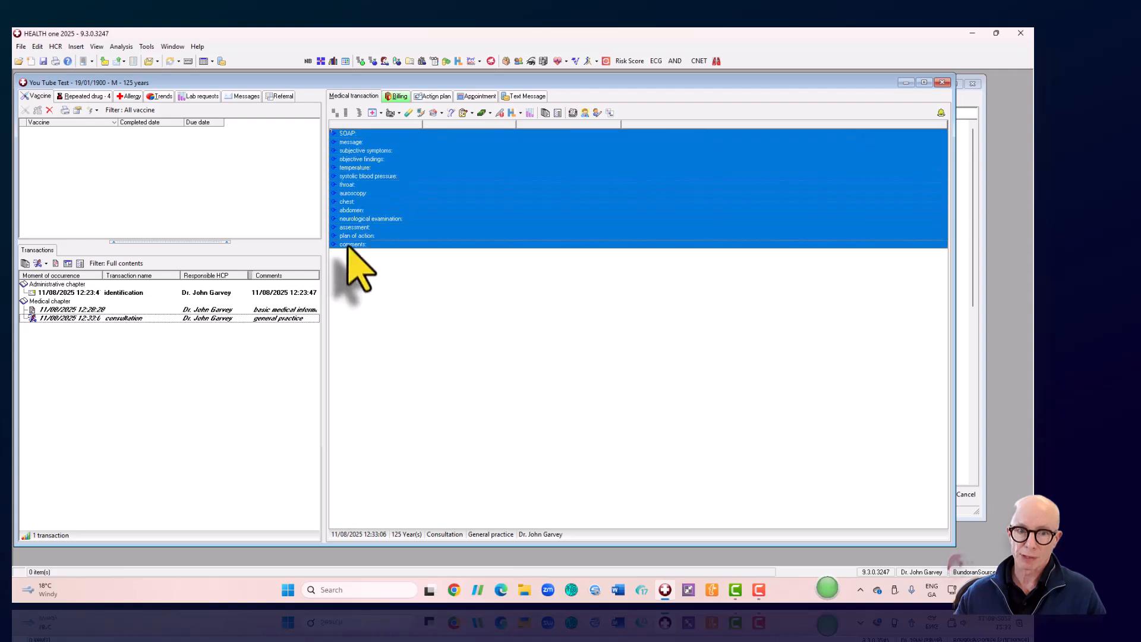
right_click(386, 208)
click(449, 306)
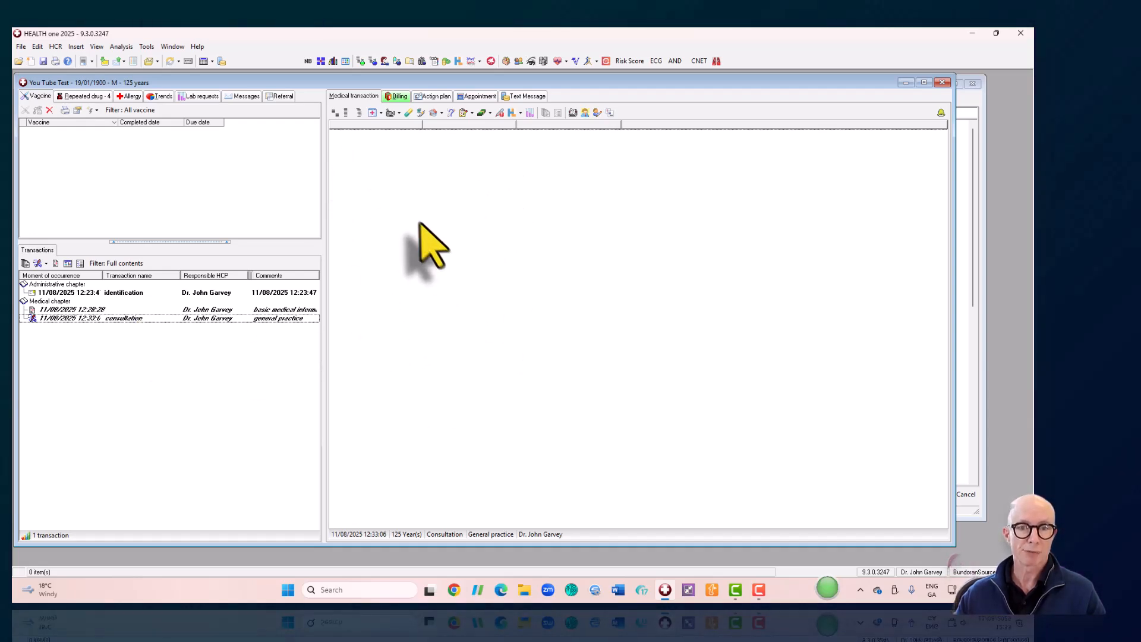
- Insert the SOAP sequence template into the consultation
click(347, 113)
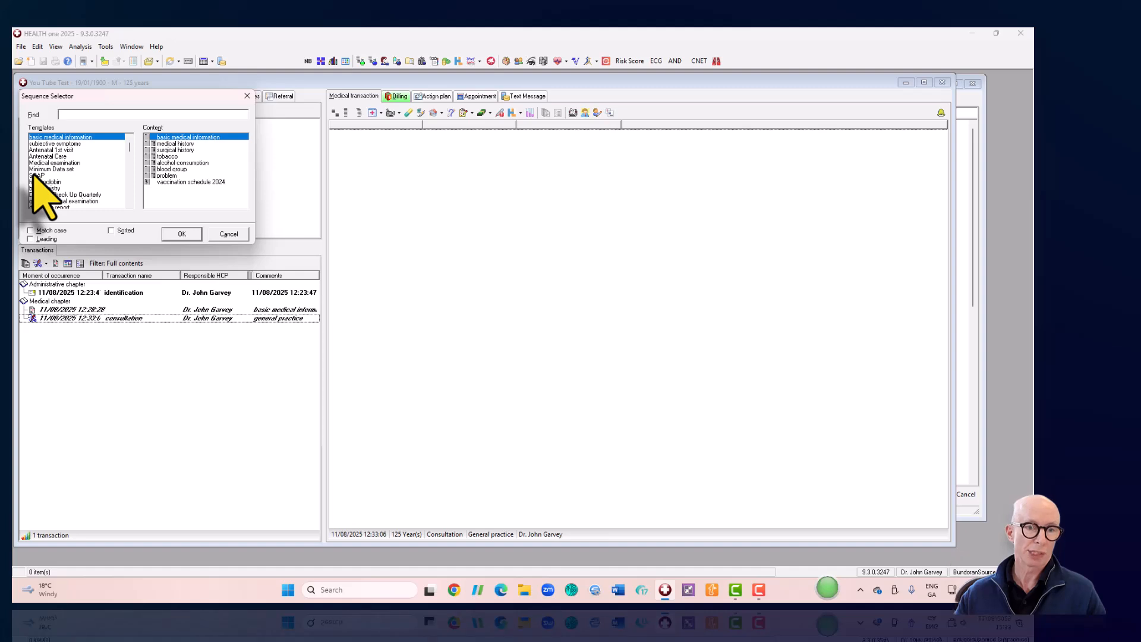
click(34, 176)
click(181, 233)
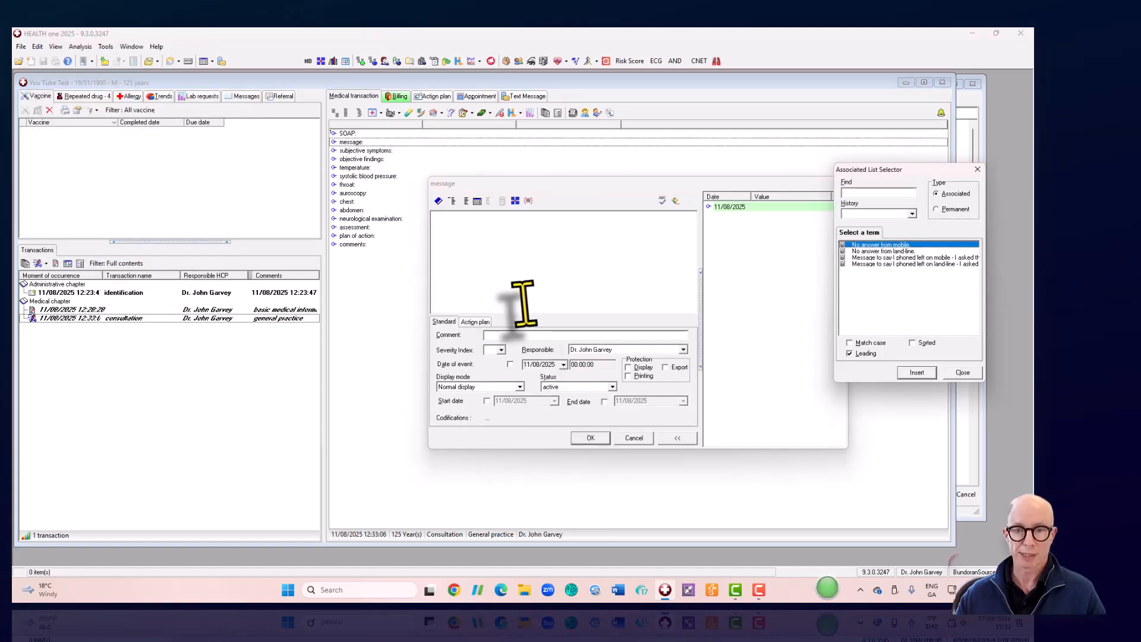
- Skip the message and save subjective symptoms as 1. Cough, 2. BP, 3. Headache
click(591, 437)
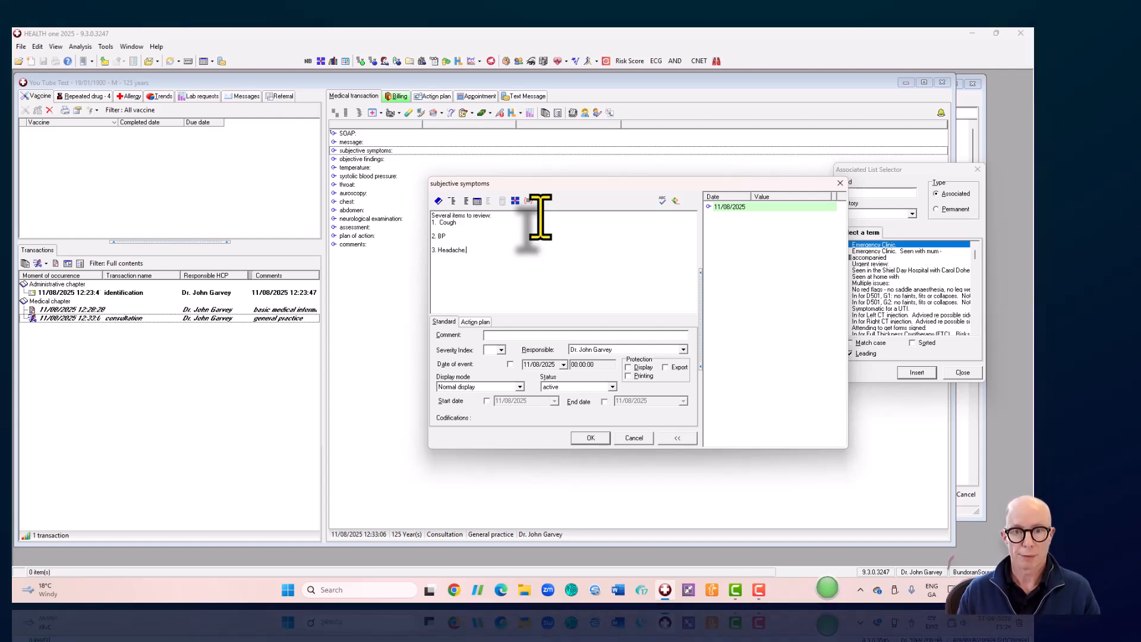
click(590, 438)
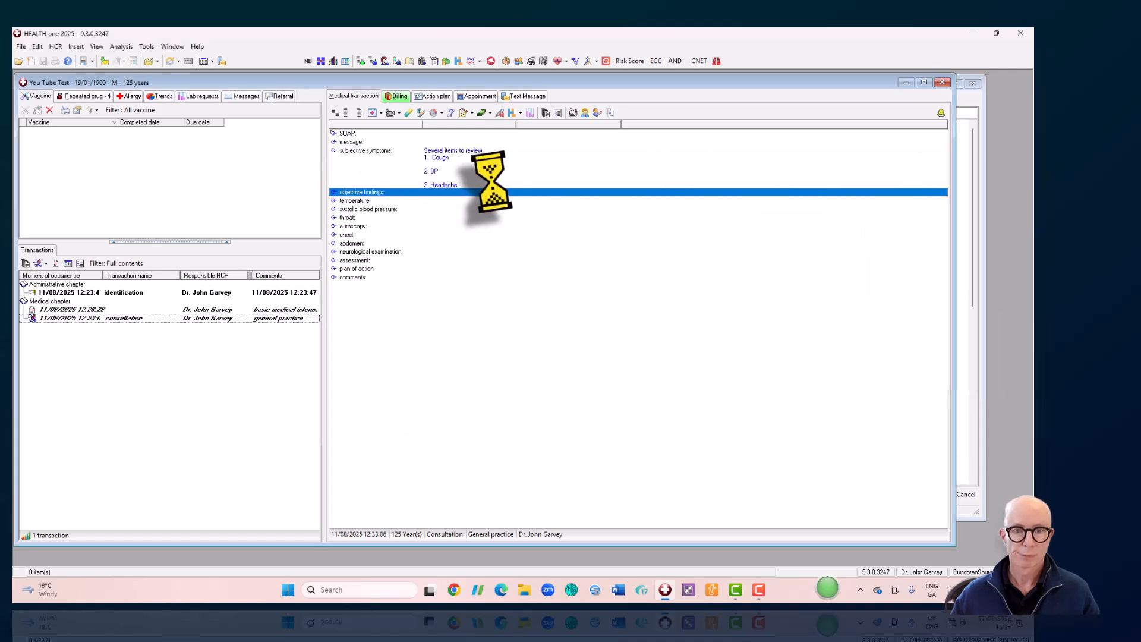
- Record blood pressure as 120 systolic and 78 diastolic
double_click(385, 209)
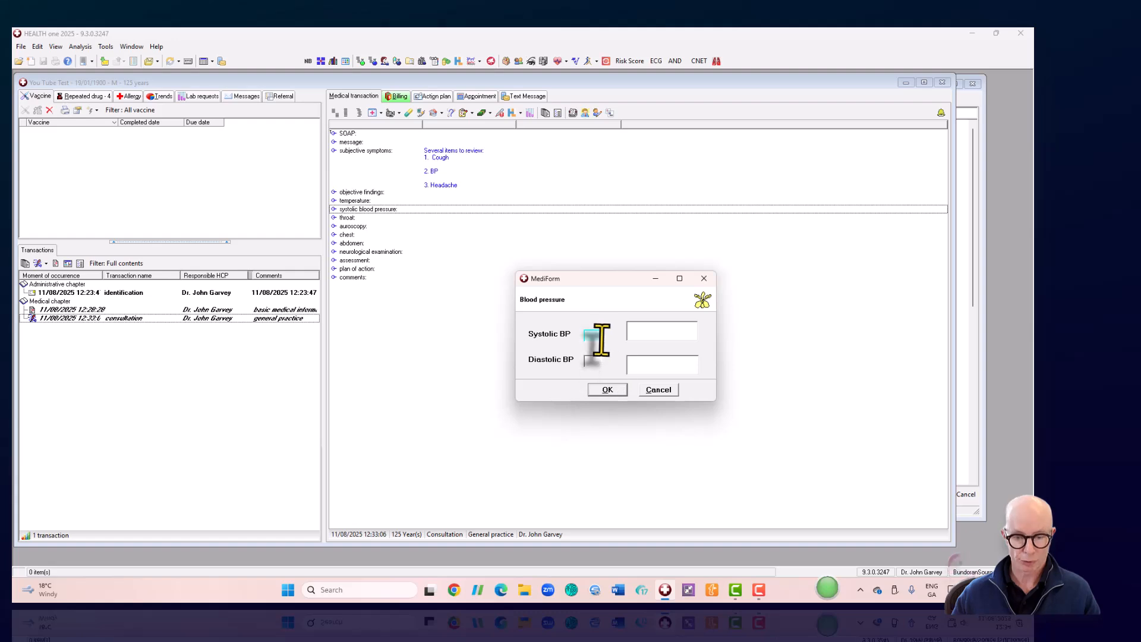
text(120)
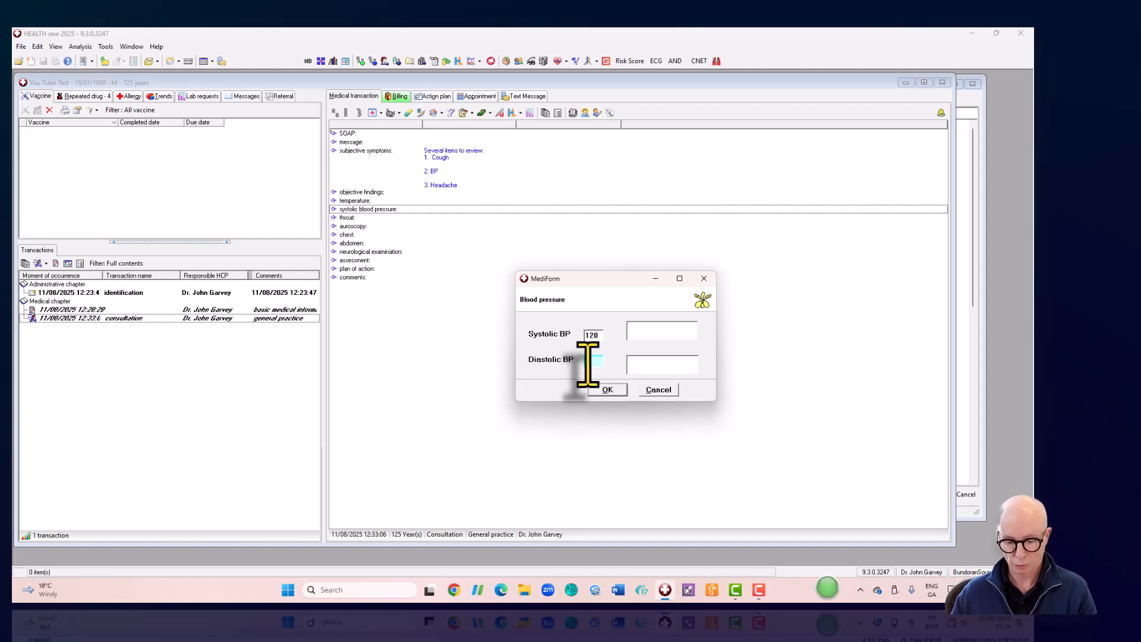
click(591, 361)
text(78)
click(603, 390)
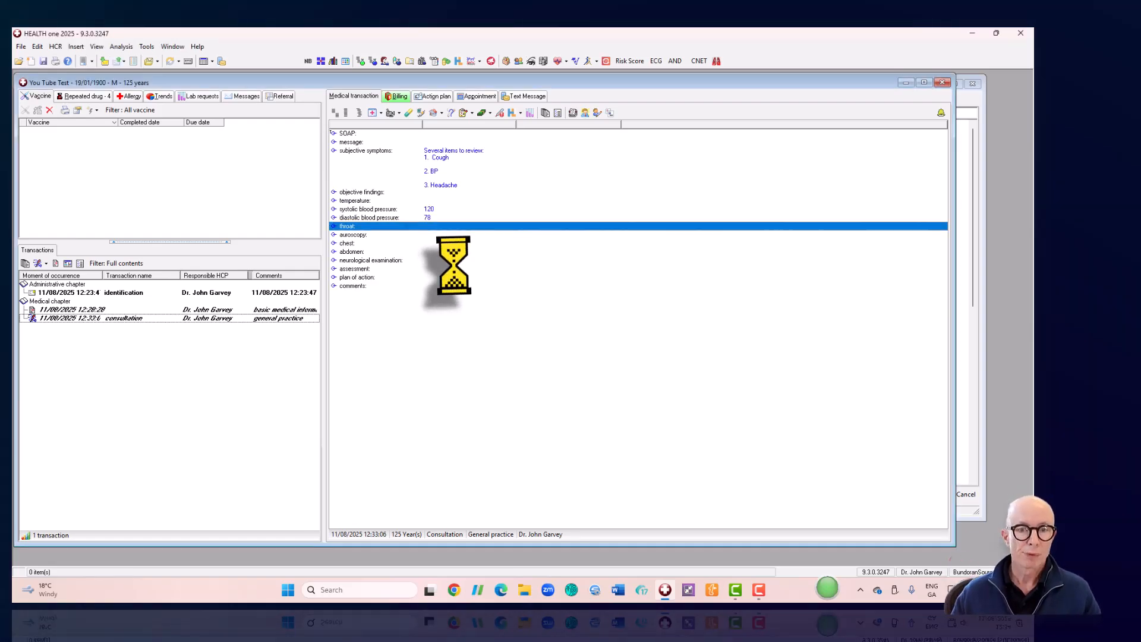
- Select lines in the SOAP notes, settling on the throat entry
click(387, 260)
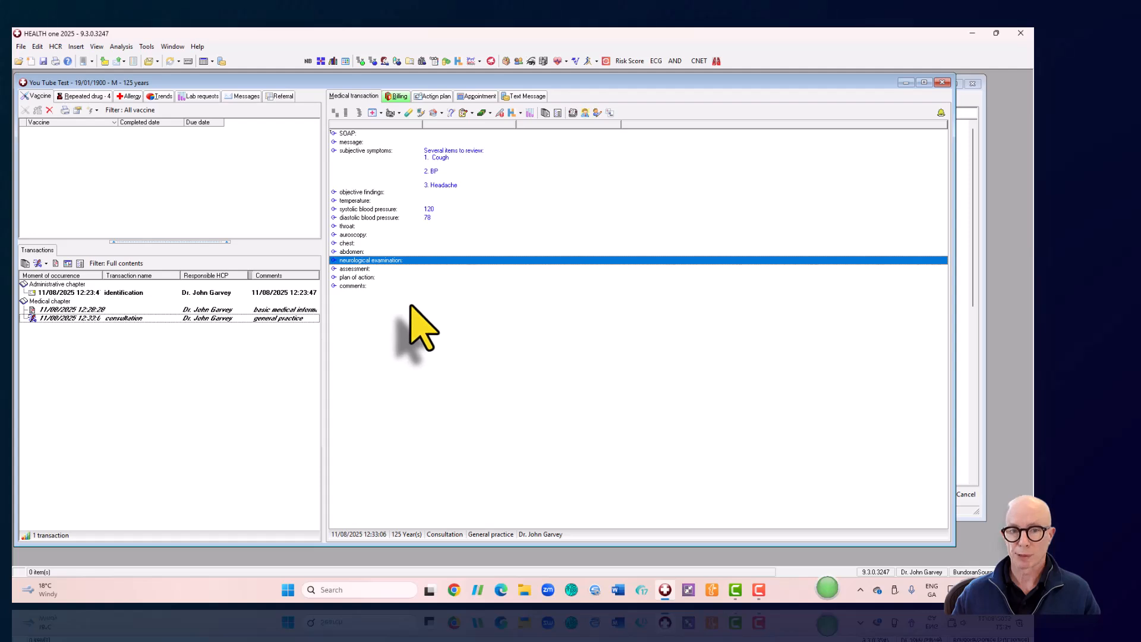
click(364, 226)
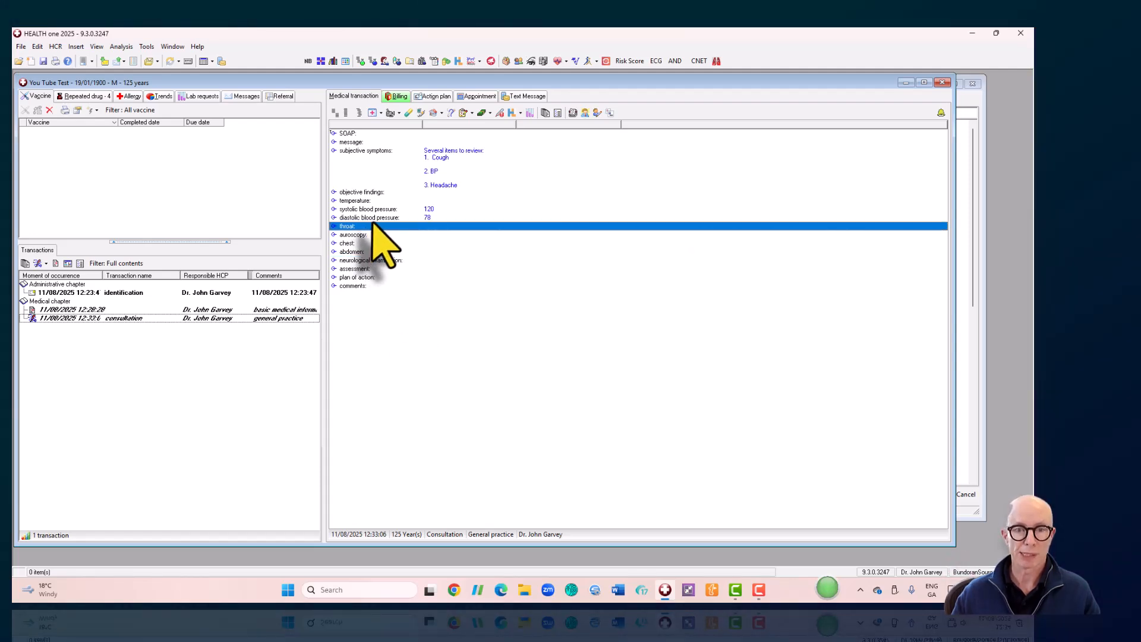
click(365, 218)
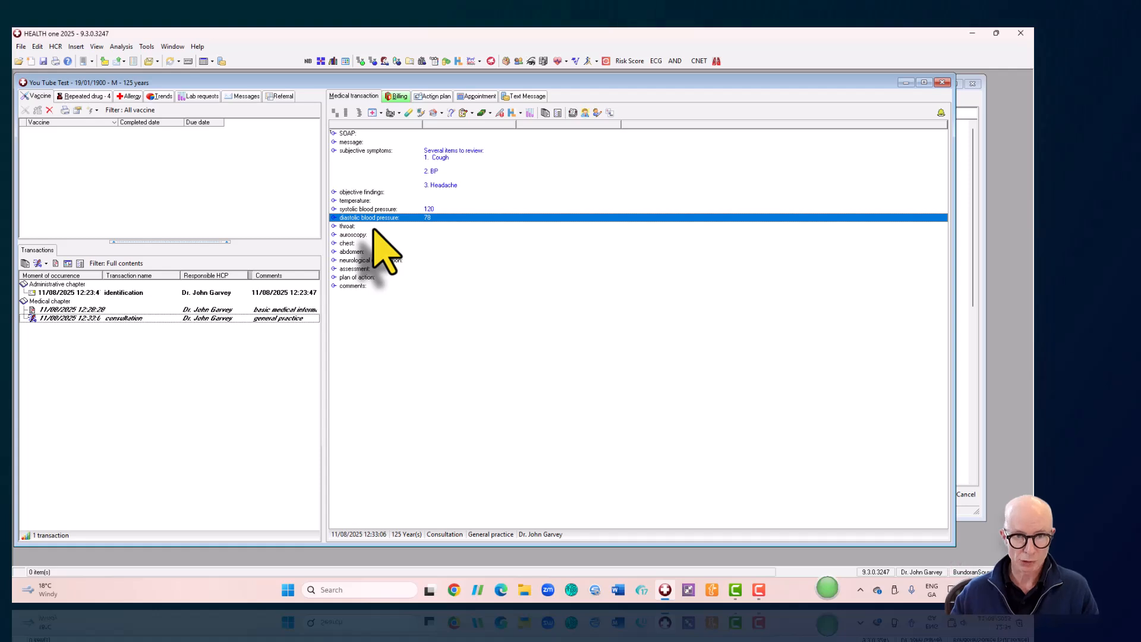
click(356, 226)
click(622, 324)
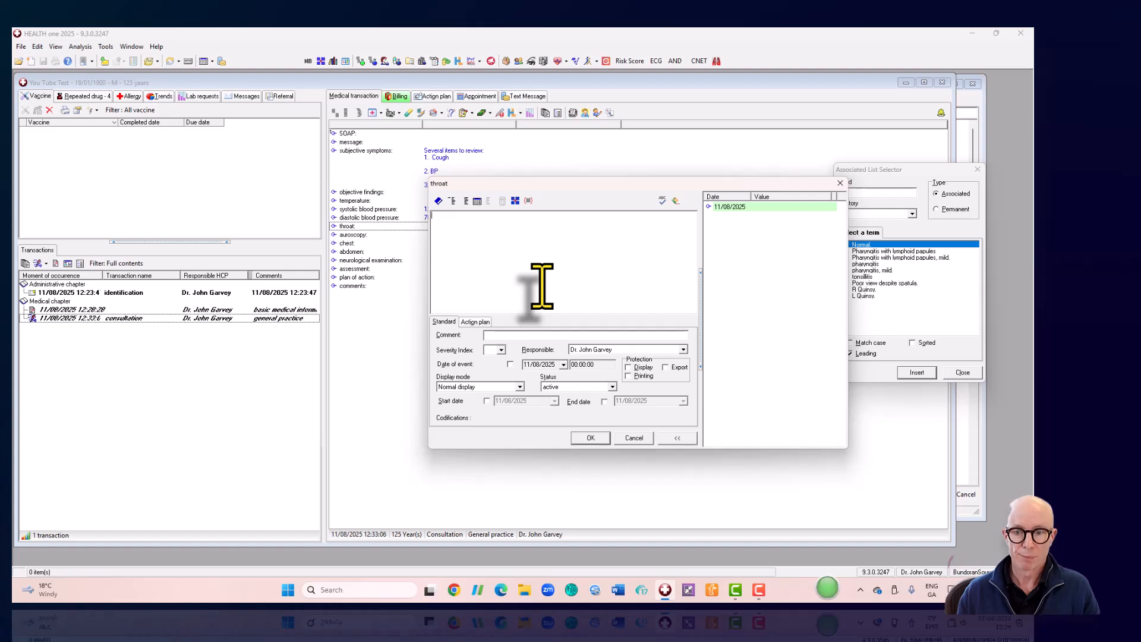
- Close the throat entry and add a weight item via search, leaving its value unrecorded
click(591, 437)
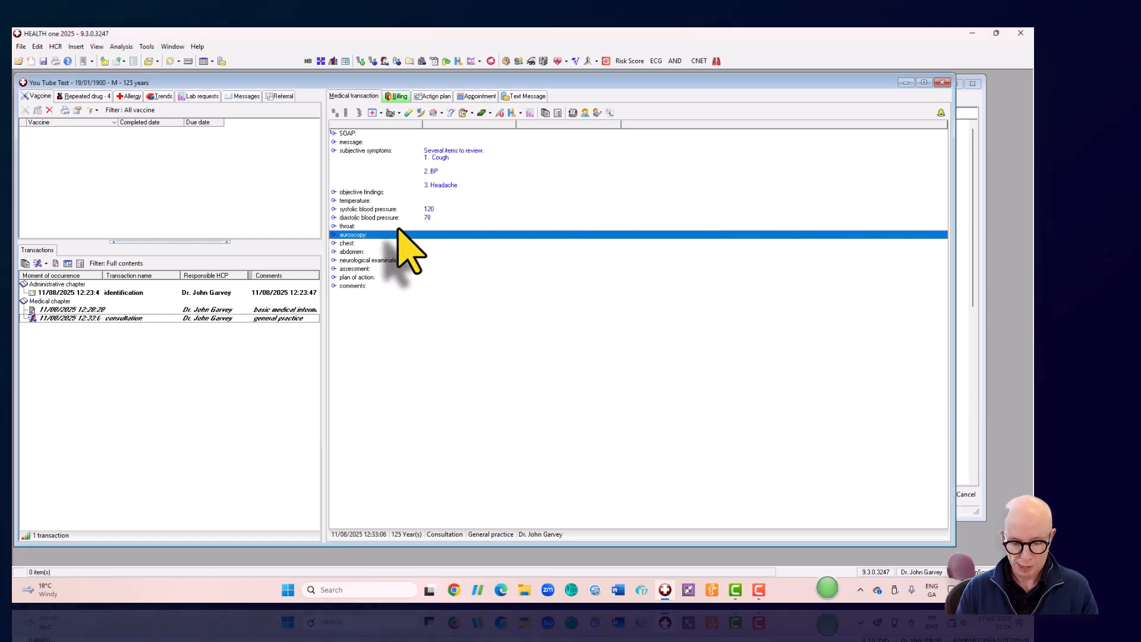
text(weigth)
key(BackSpace)
key(BackSpace)
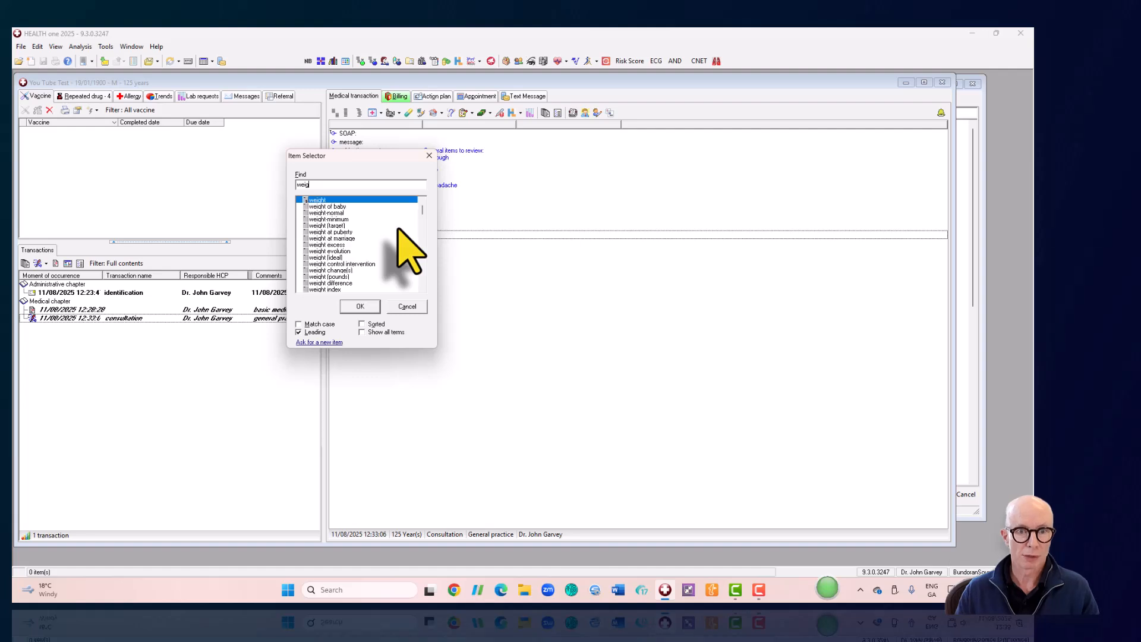
double_click(316, 200)
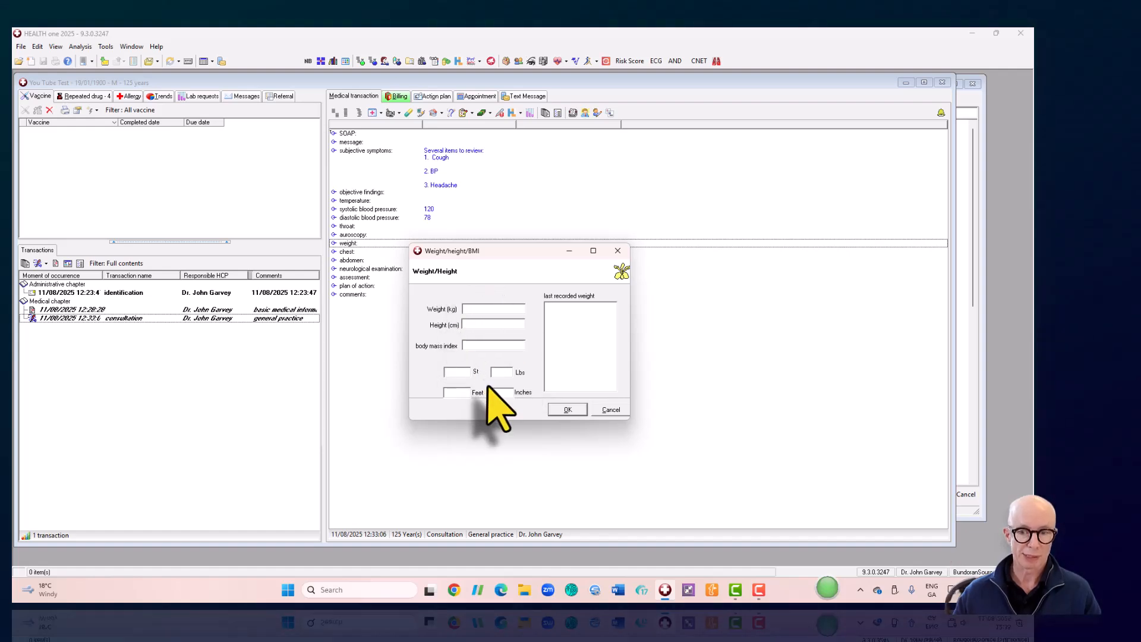
click(610, 409)
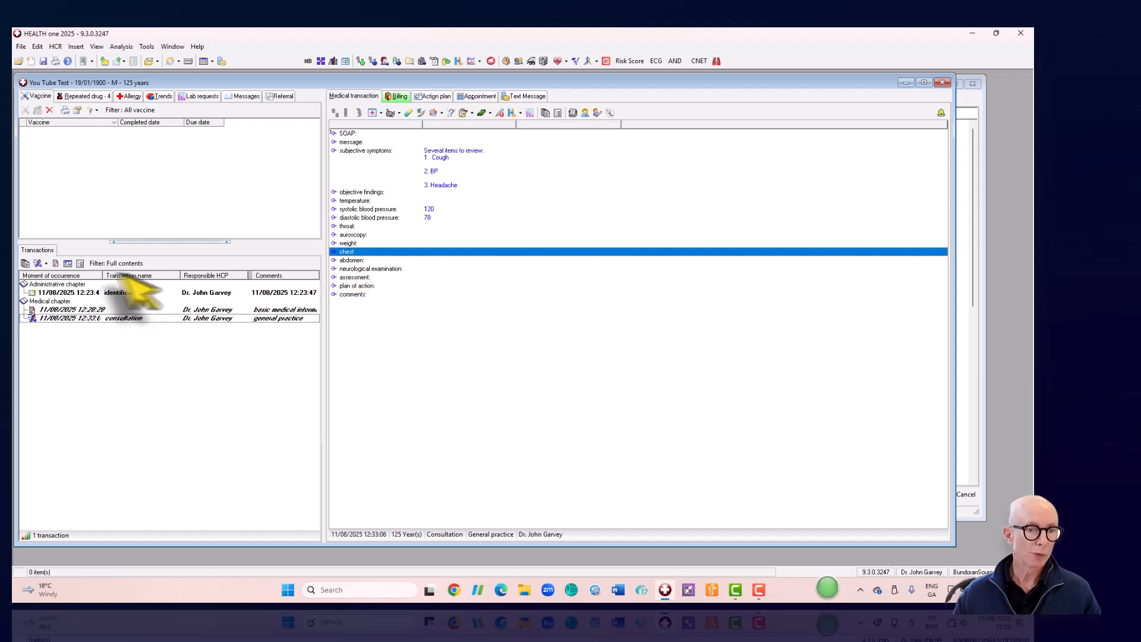
- Add a consultation by telephone transaction, leaving its message entry empty
click(46, 263)
click(46, 263)
click(46, 264)
click(57, 276)
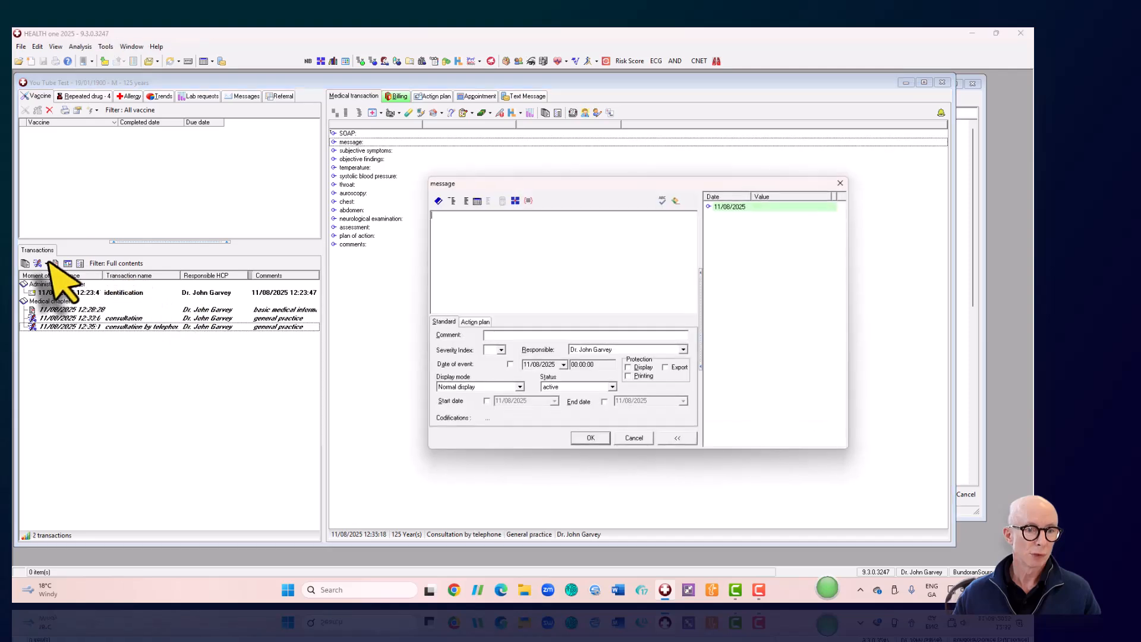
click(579, 437)
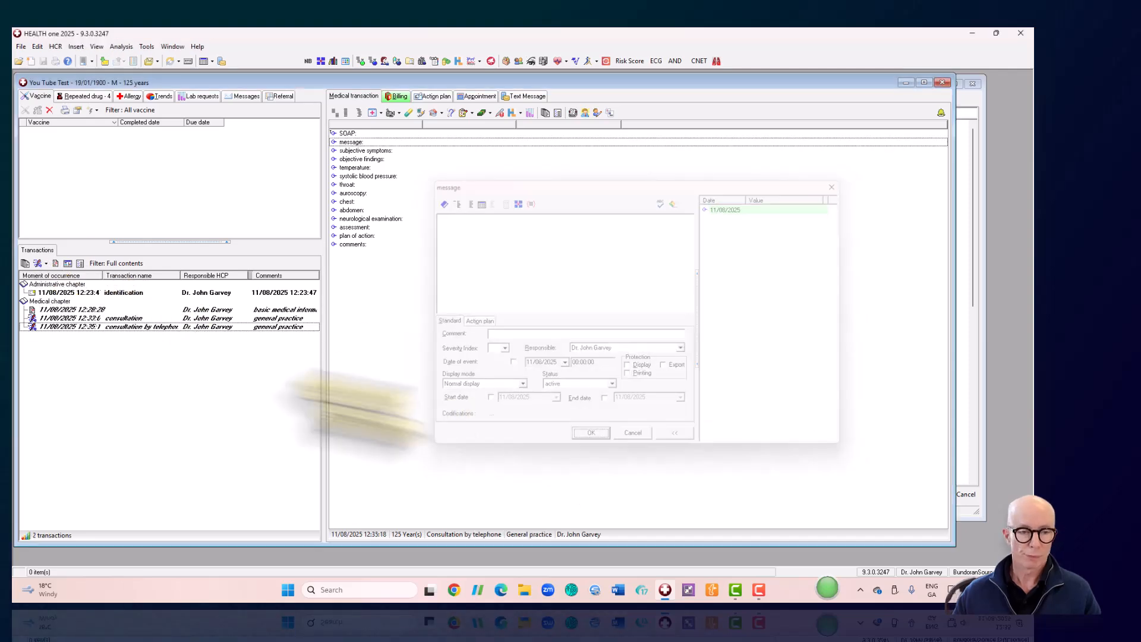
- Add a drug prescriptions transaction prescribing all four repeats: aspirin, ramipril, atorvastatin, bisoprolol
click(47, 263)
click(69, 326)
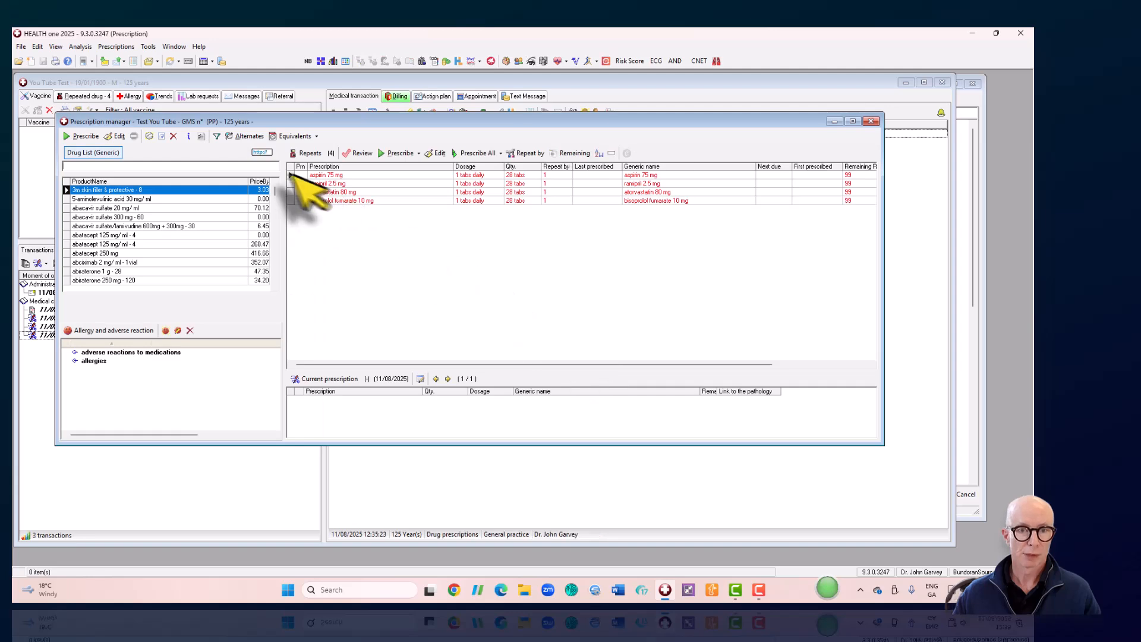
drag(290, 174, 291, 200)
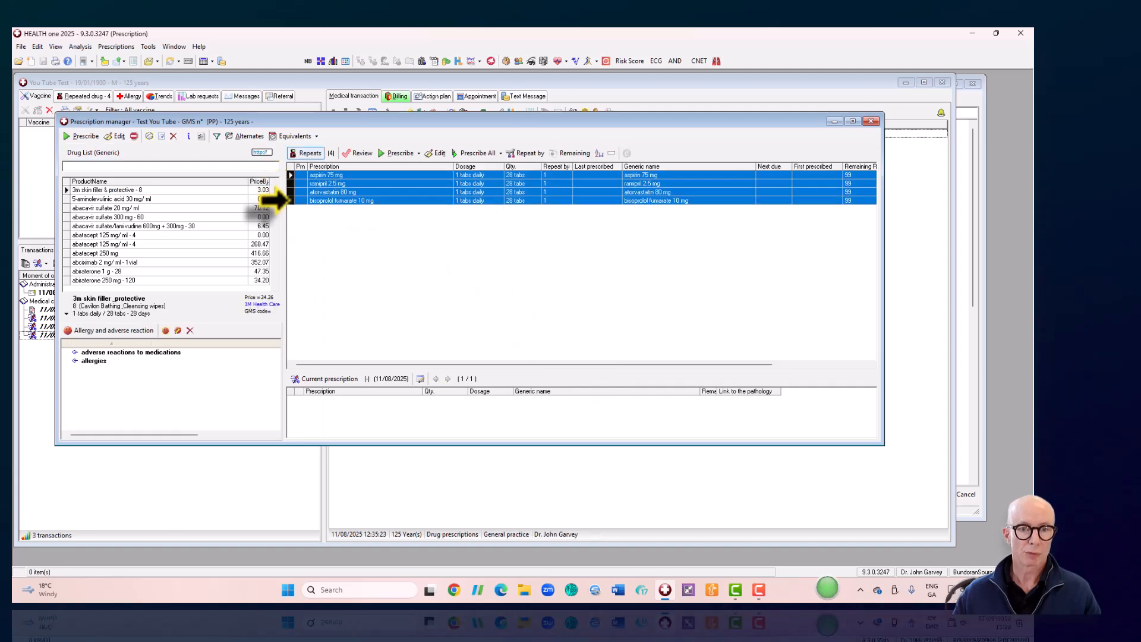
click(394, 154)
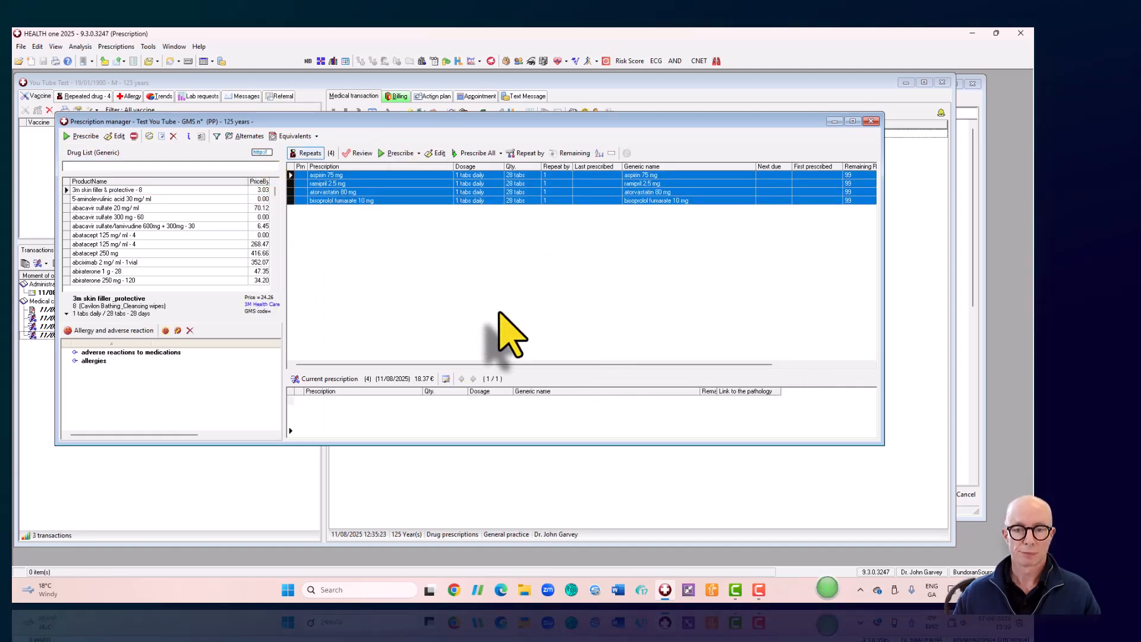
click(871, 121)
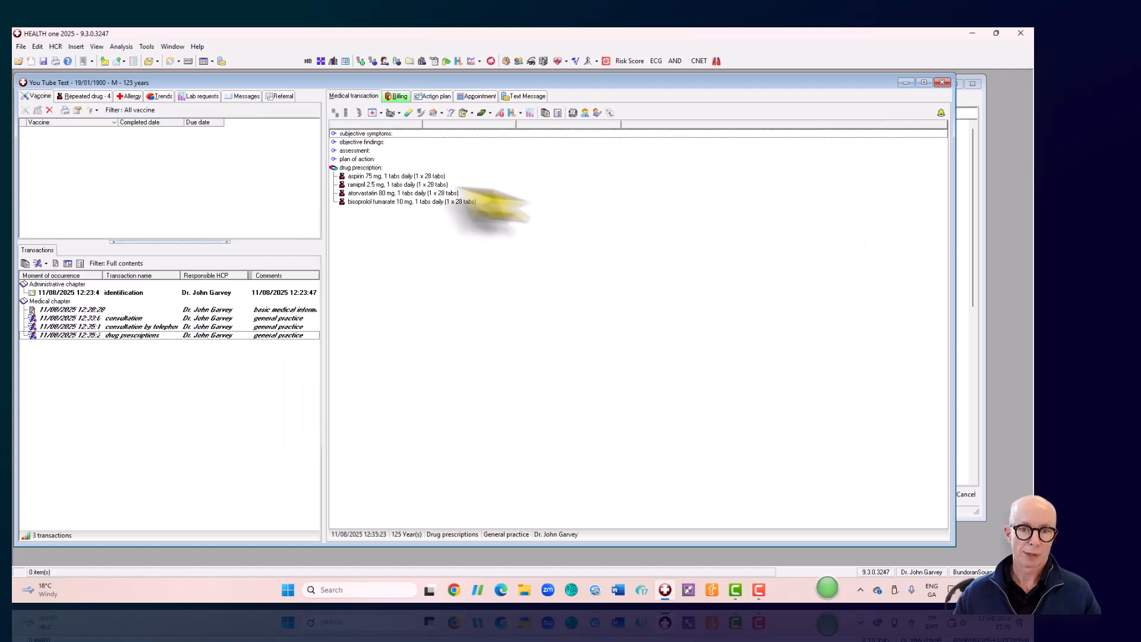
- Create a new transaction named expert's report
click(37, 262)
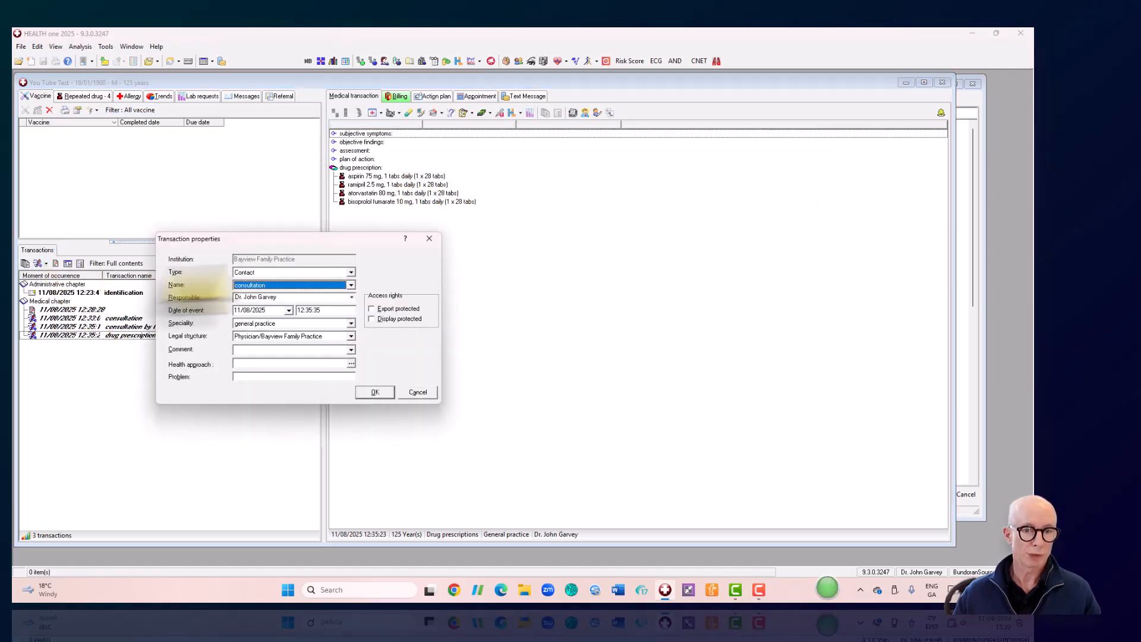
click(351, 285)
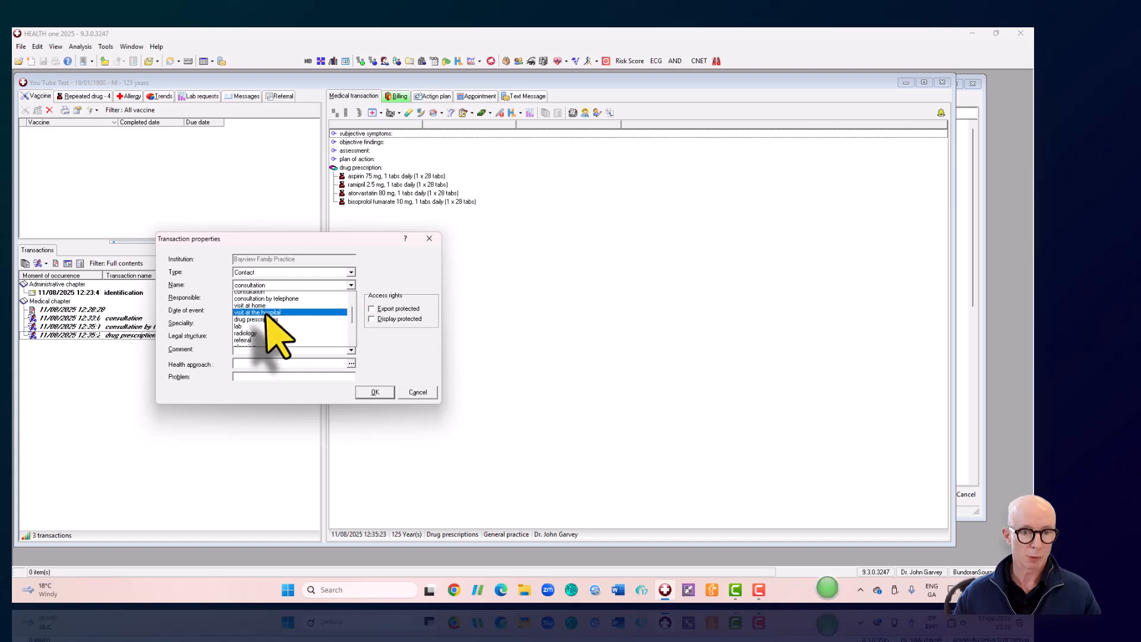
scroll(266, 315, down, 2)
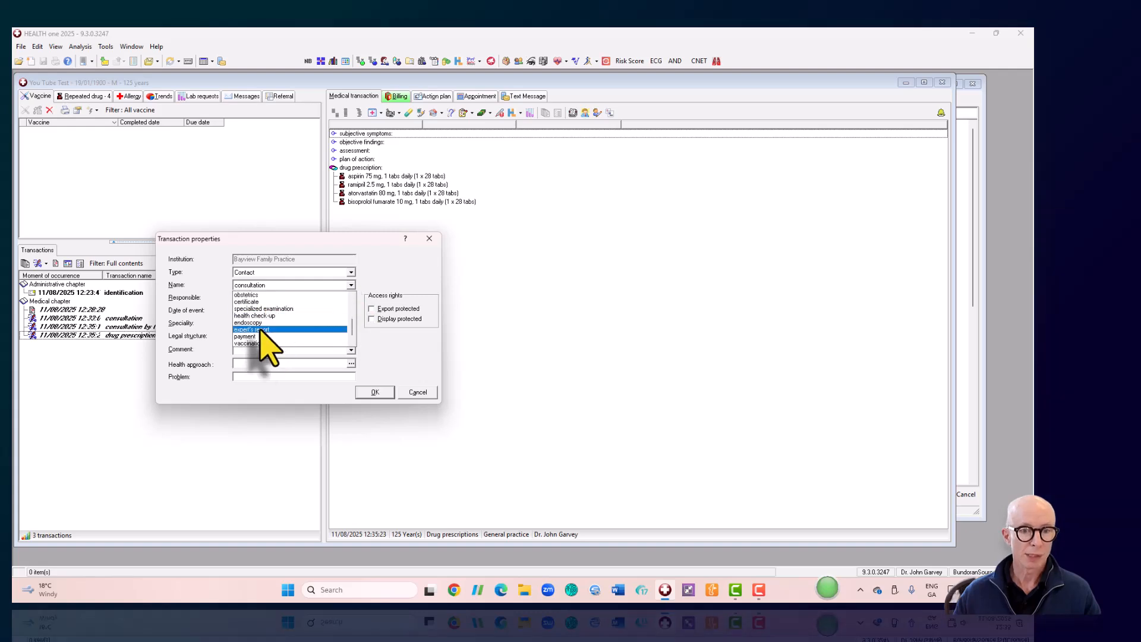
click(256, 327)
click(374, 392)
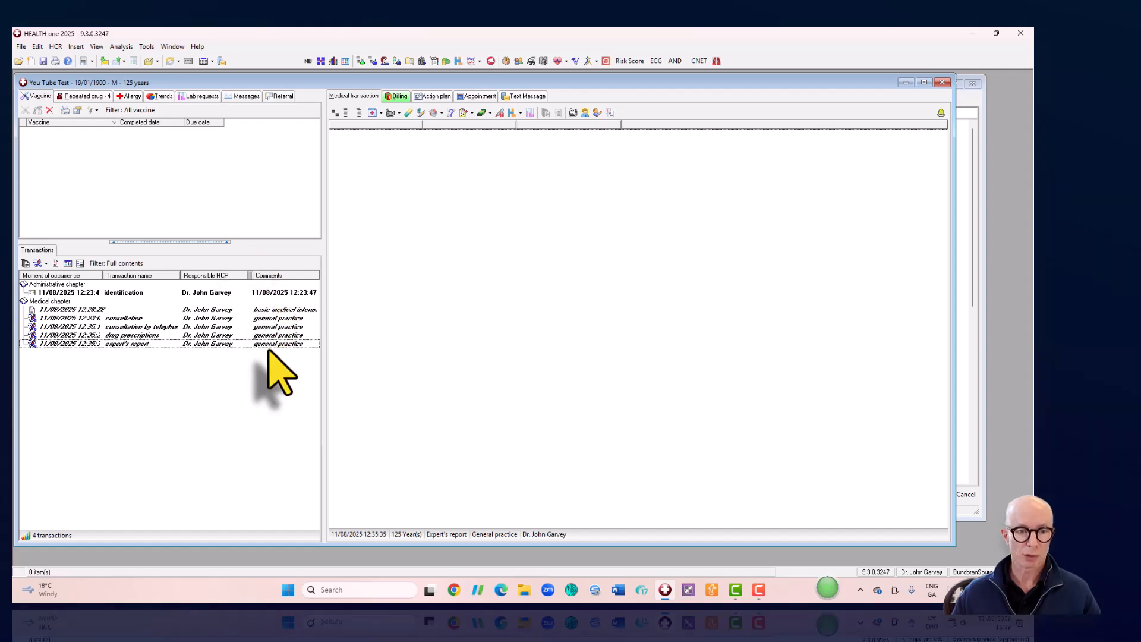
- Set the expert's report transaction comment to ENT OPD
right_click(124, 346)
click(147, 352)
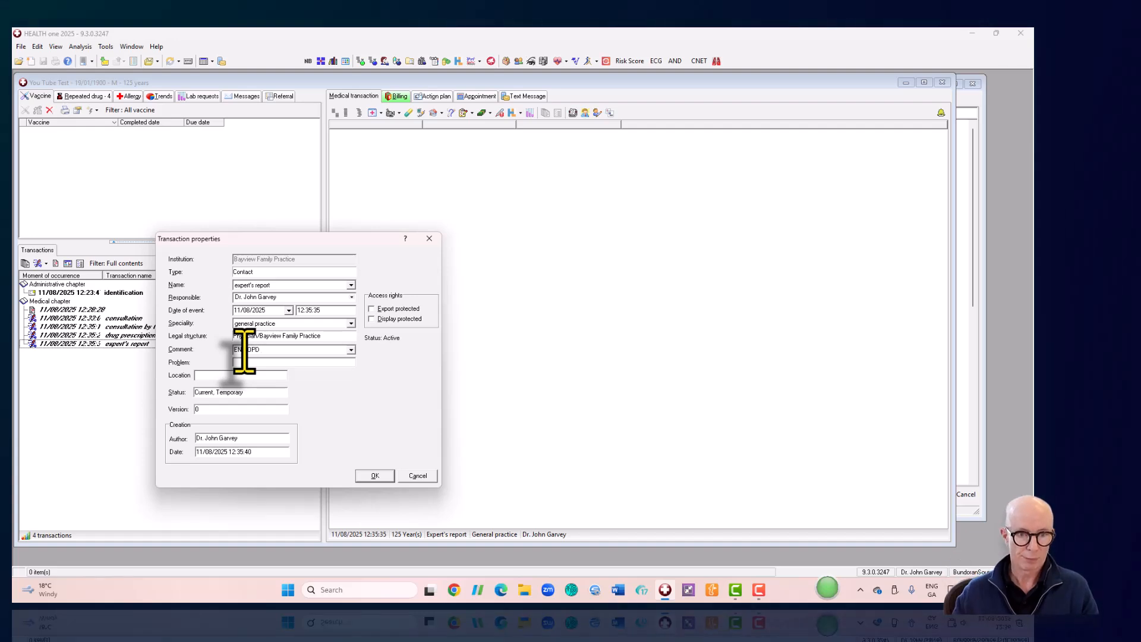
click(375, 475)
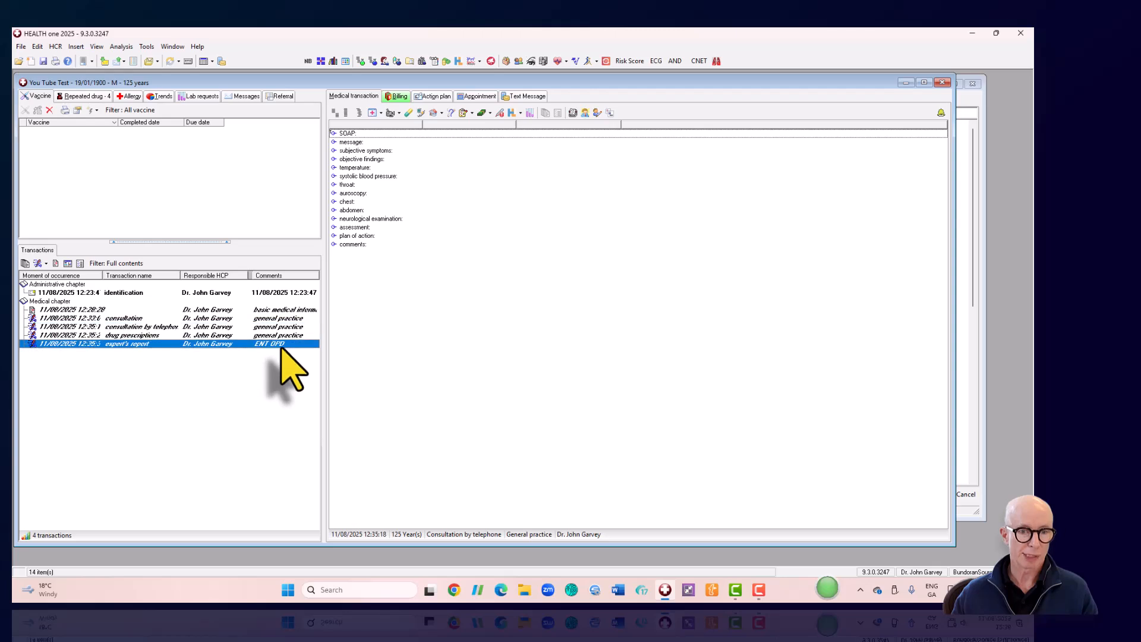
click(38, 263)
- Confirm two new consultation transactions with their default properties
click(374, 390)
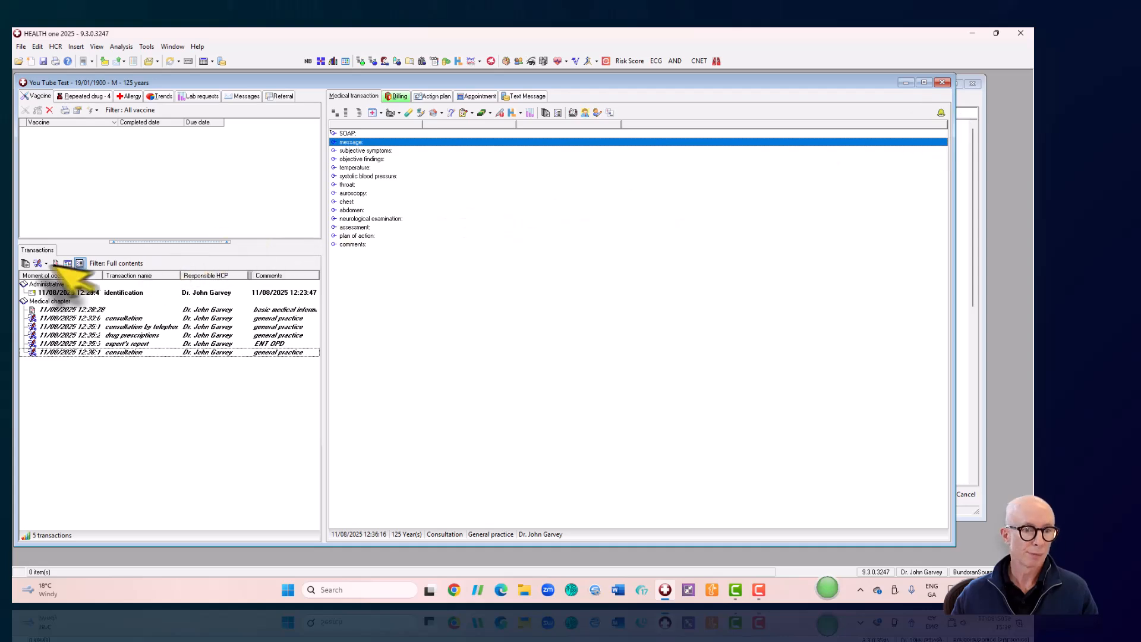
click(38, 264)
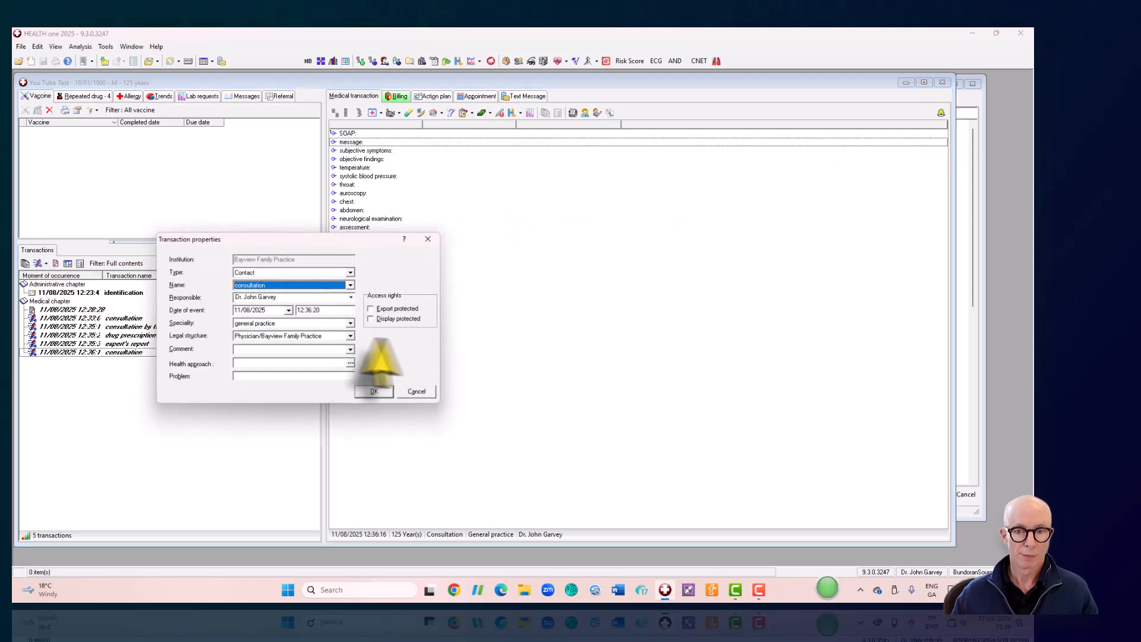
click(375, 392)
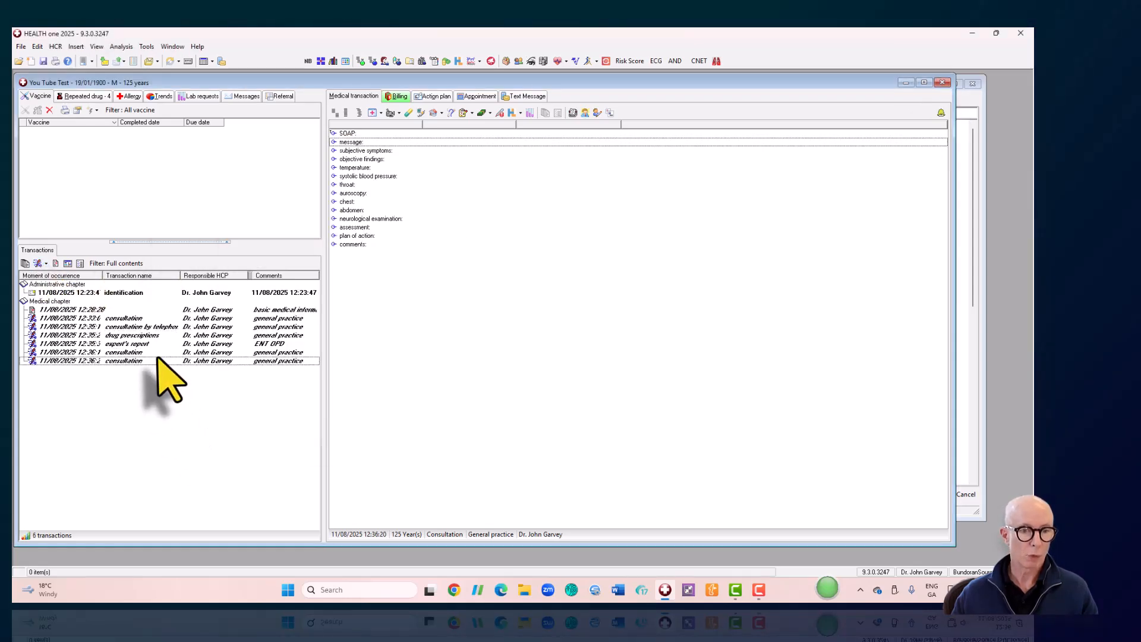
- Check the expert's report, then review and confirm the latest consultation's transaction properties
click(130, 344)
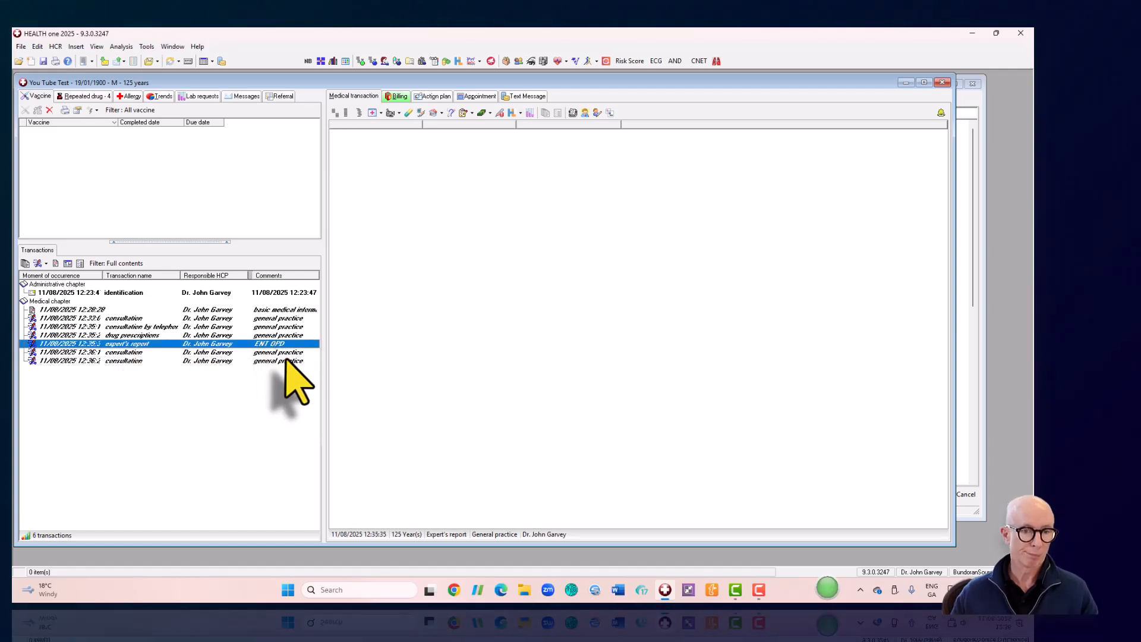
click(127, 361)
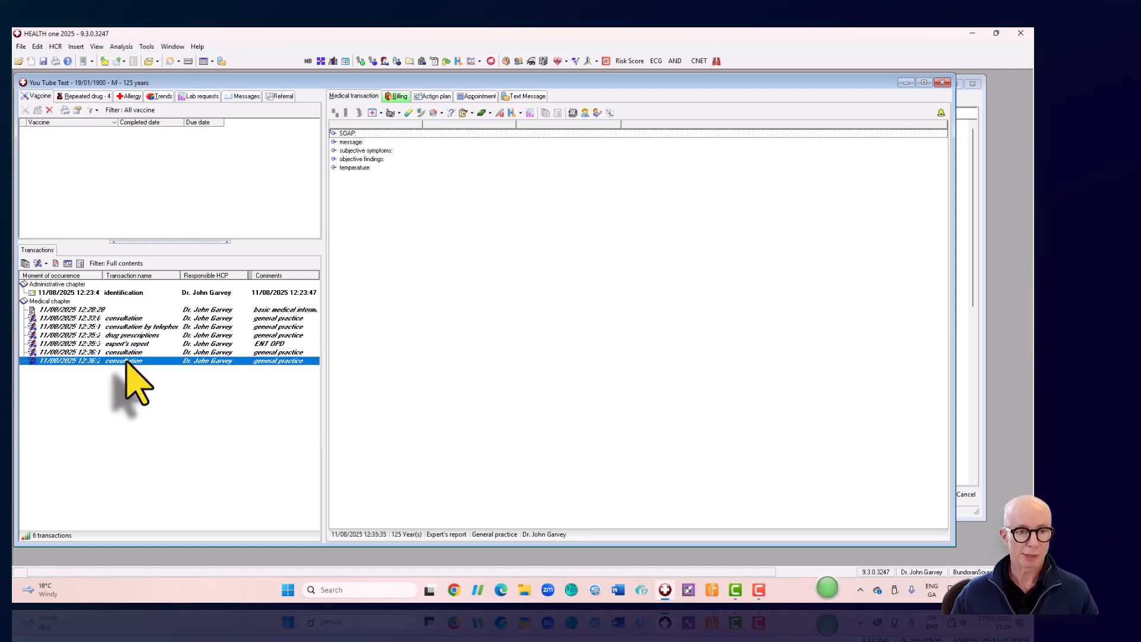
right_click(126, 361)
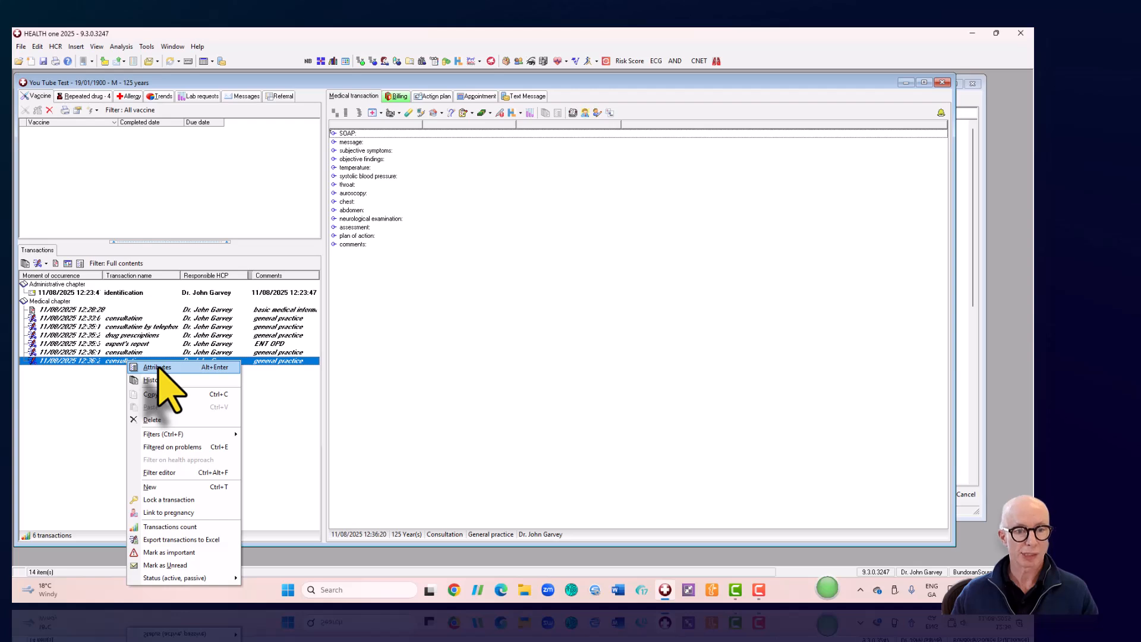
click(156, 367)
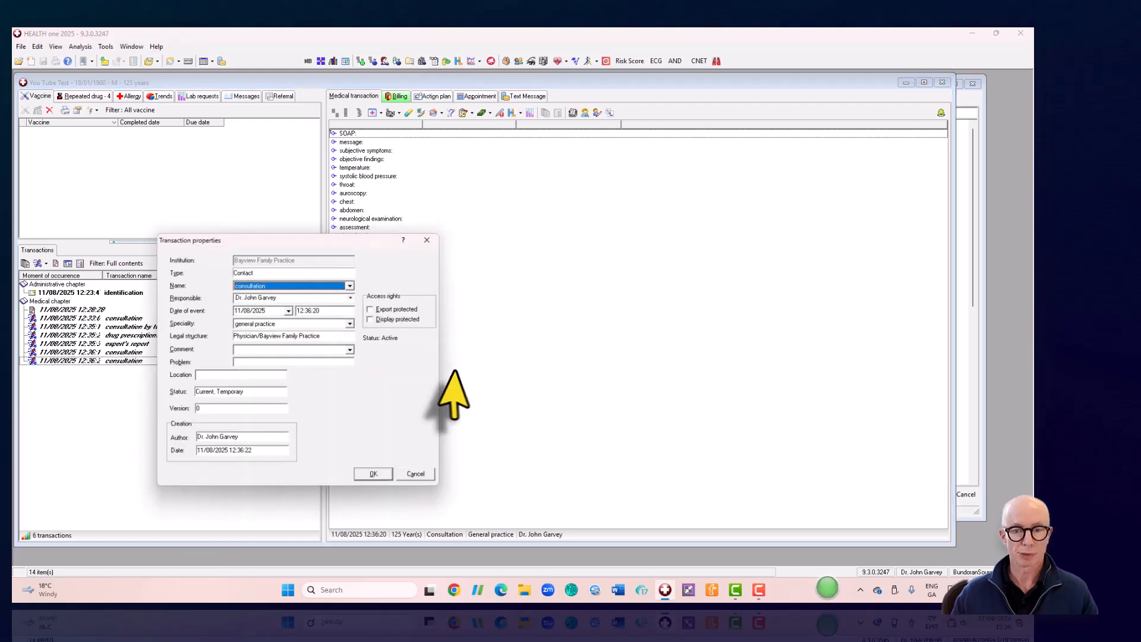
click(262, 352)
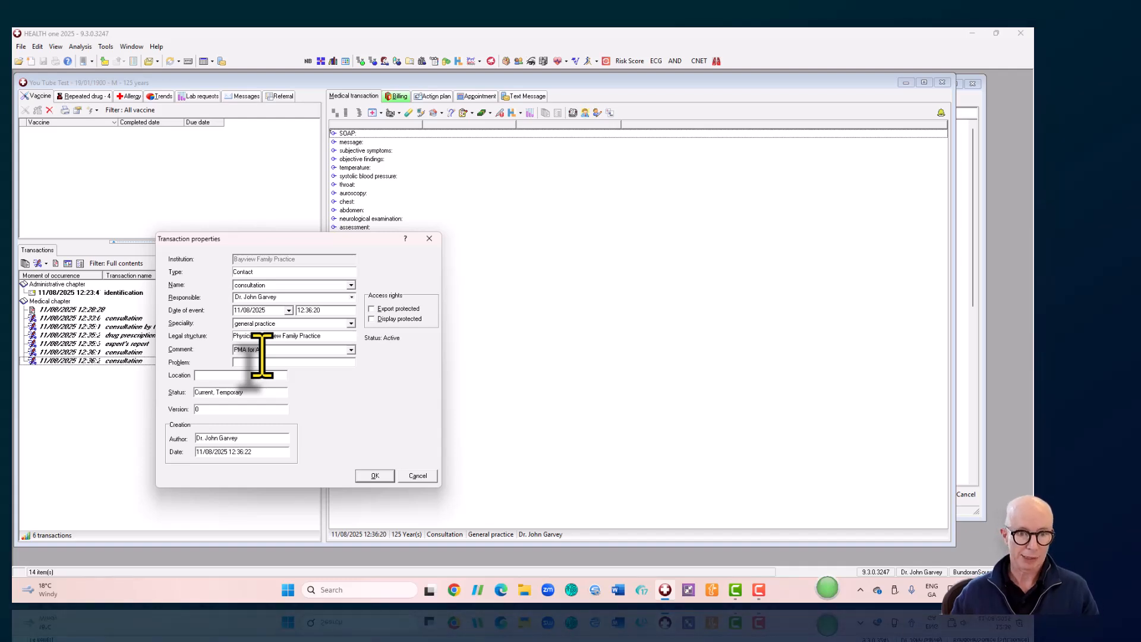
click(375, 476)
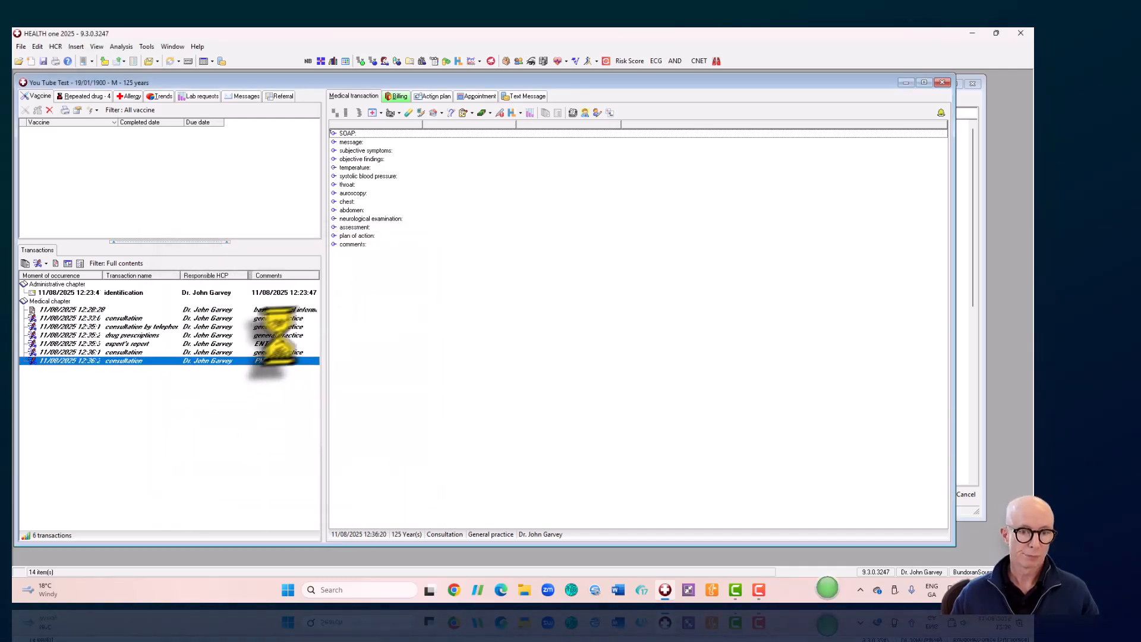
- Review the 12:33 consultation's SOAP entries, then add a new 12:37 general-practice consultation
click(273, 344)
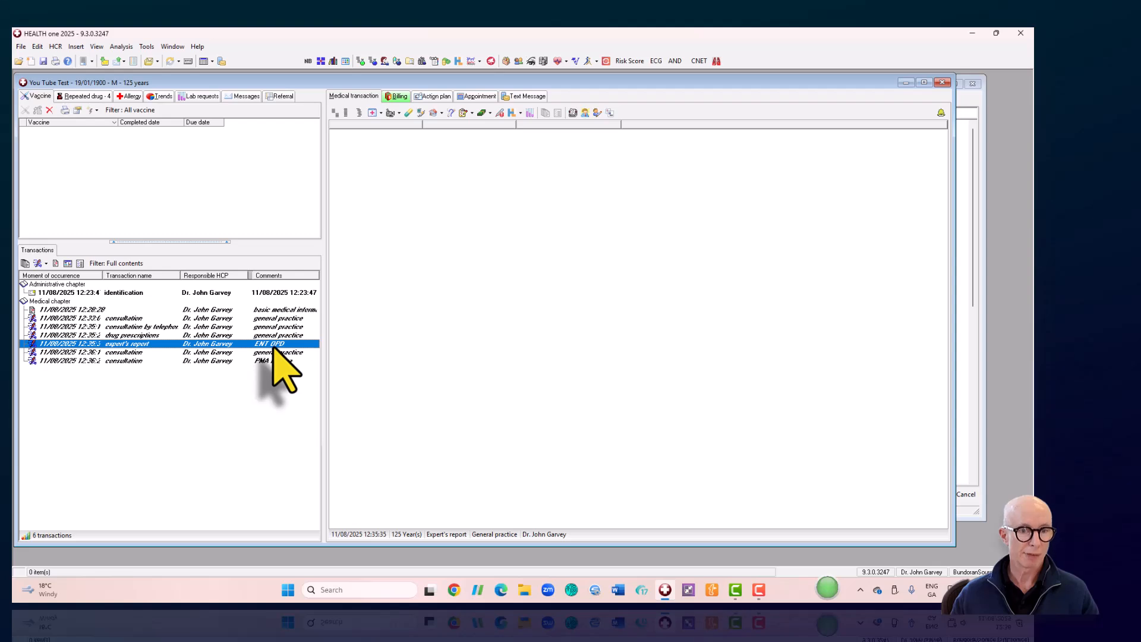
click(519, 353)
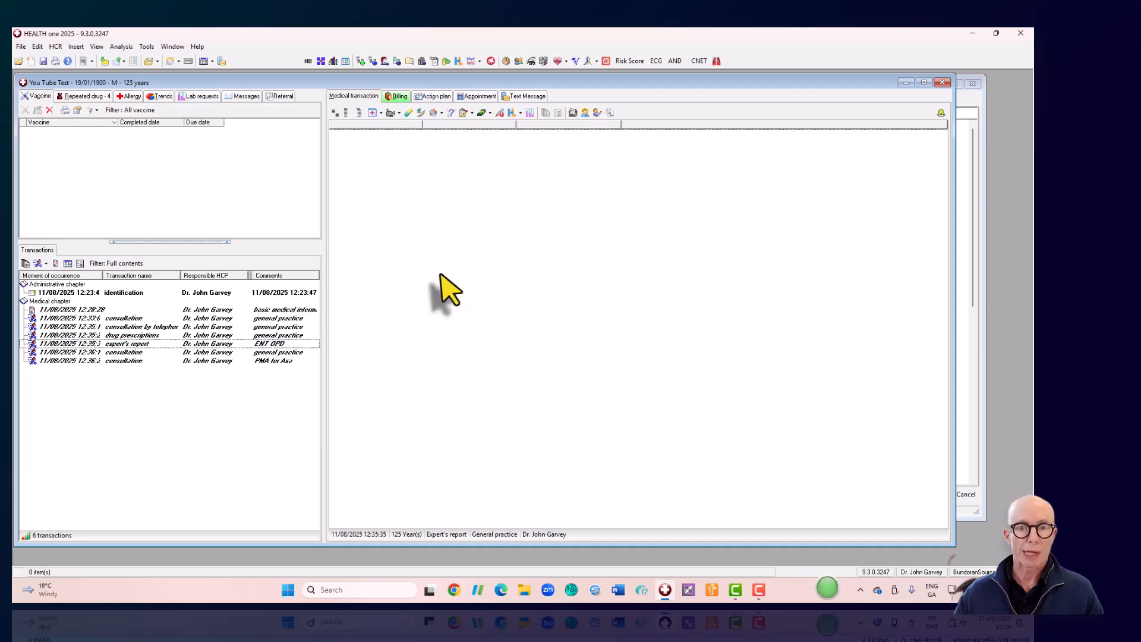
click(233, 360)
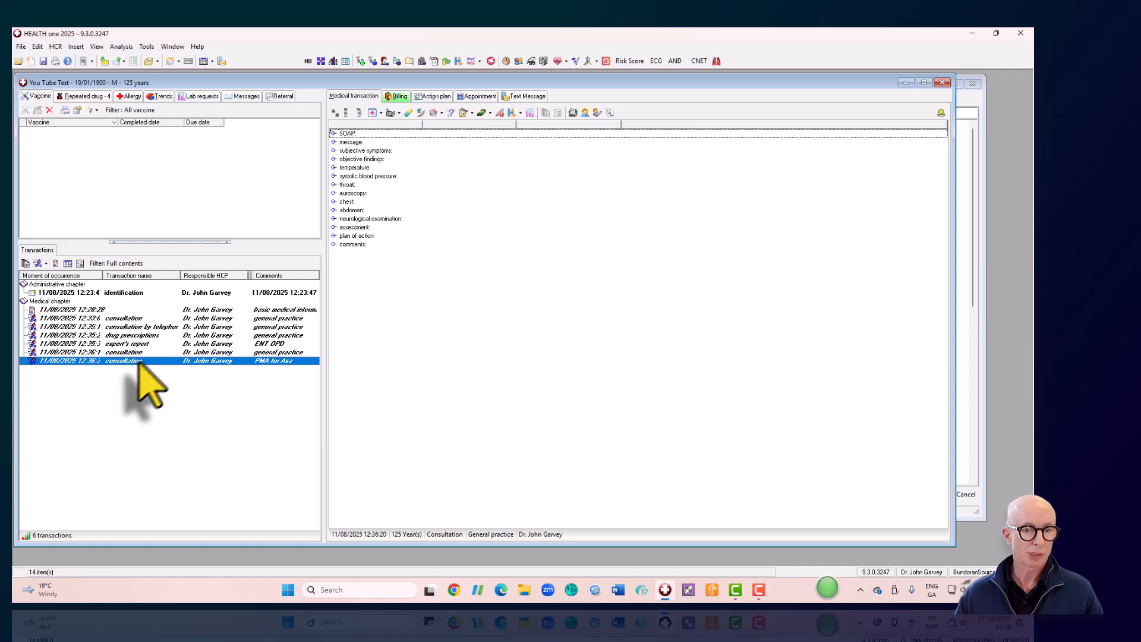
click(180, 318)
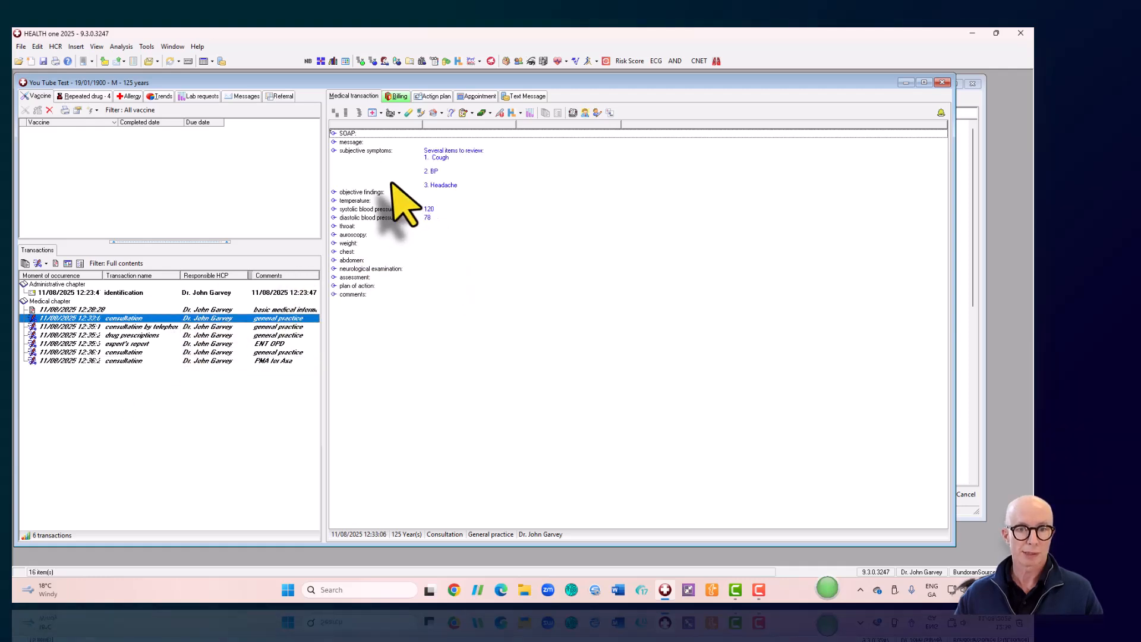
click(465, 331)
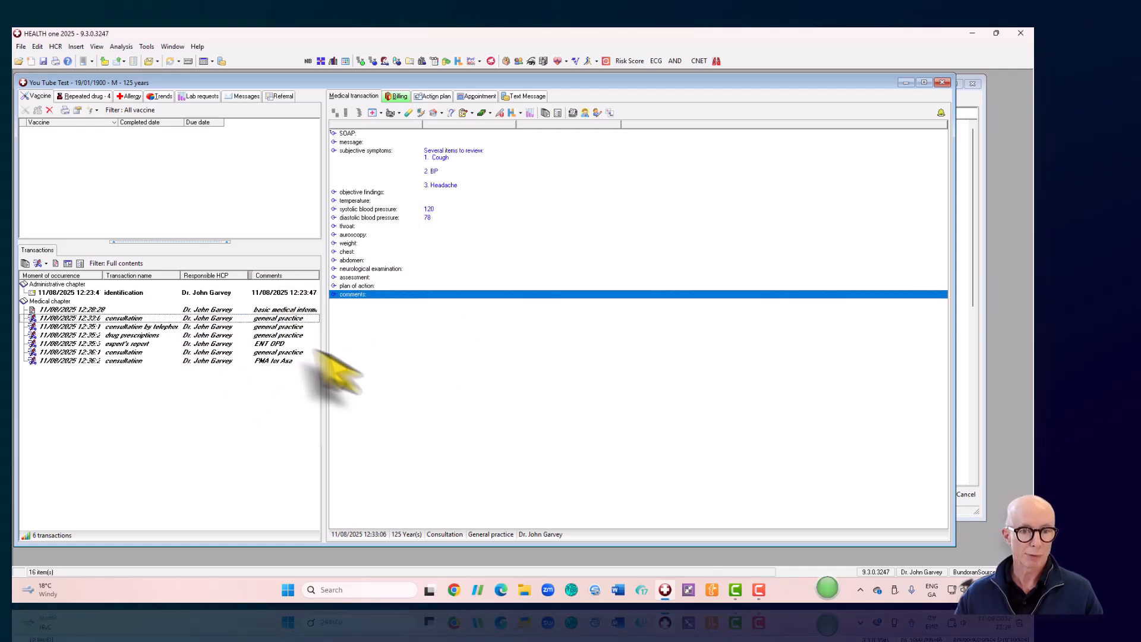
click(36, 263)
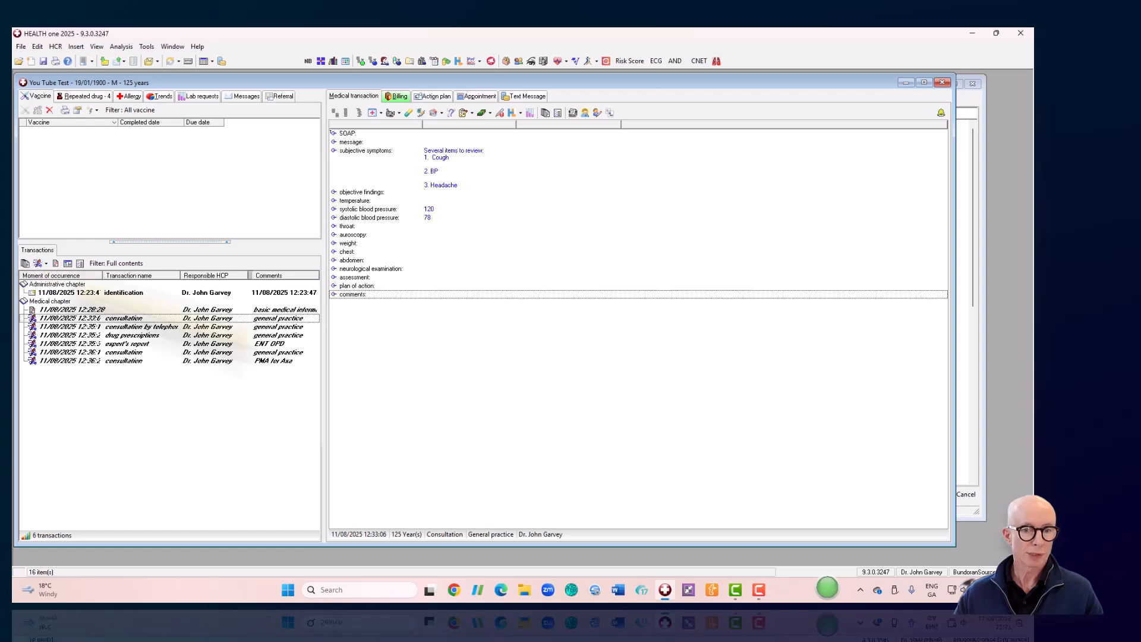
click(385, 391)
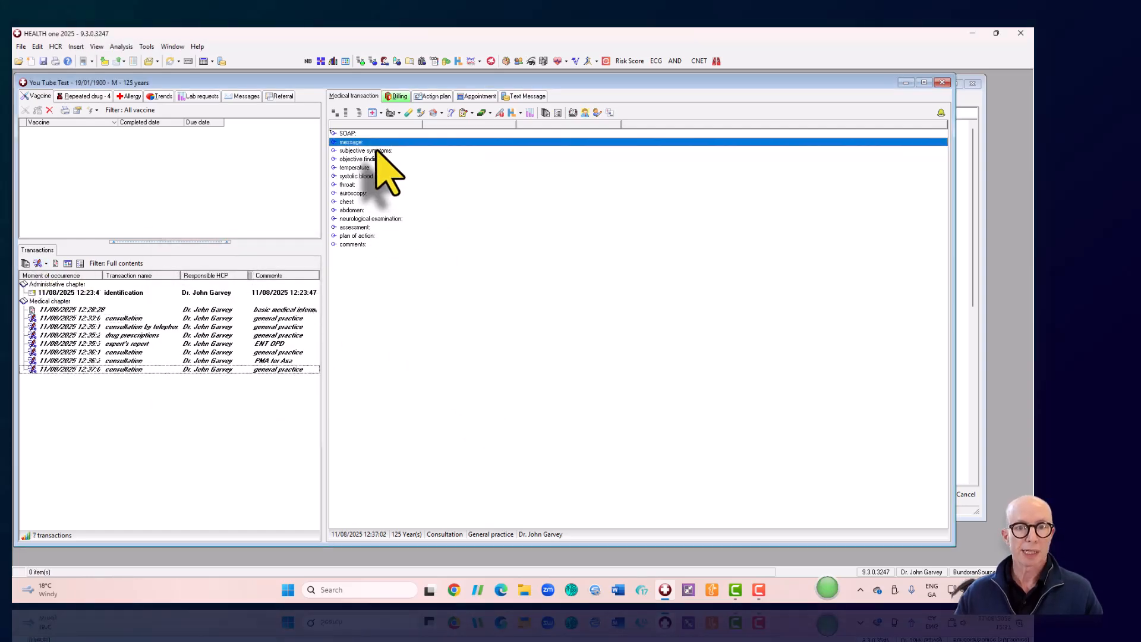
- Delete all the blank SOAP items from the new consultation
drag(364, 134, 369, 242)
right_click(370, 242)
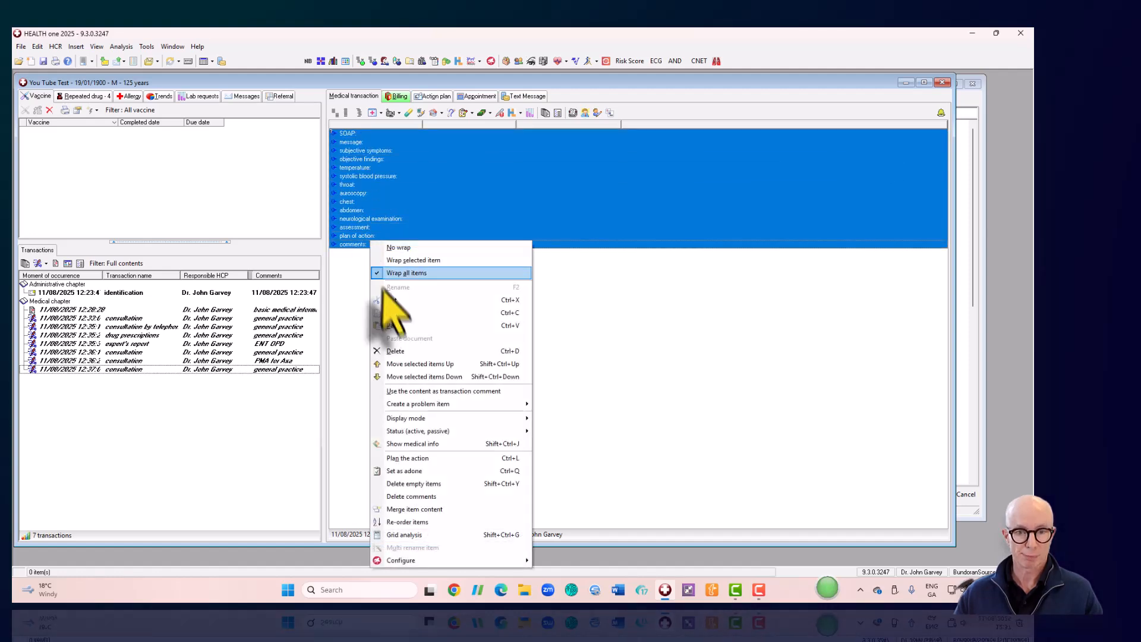
click(395, 350)
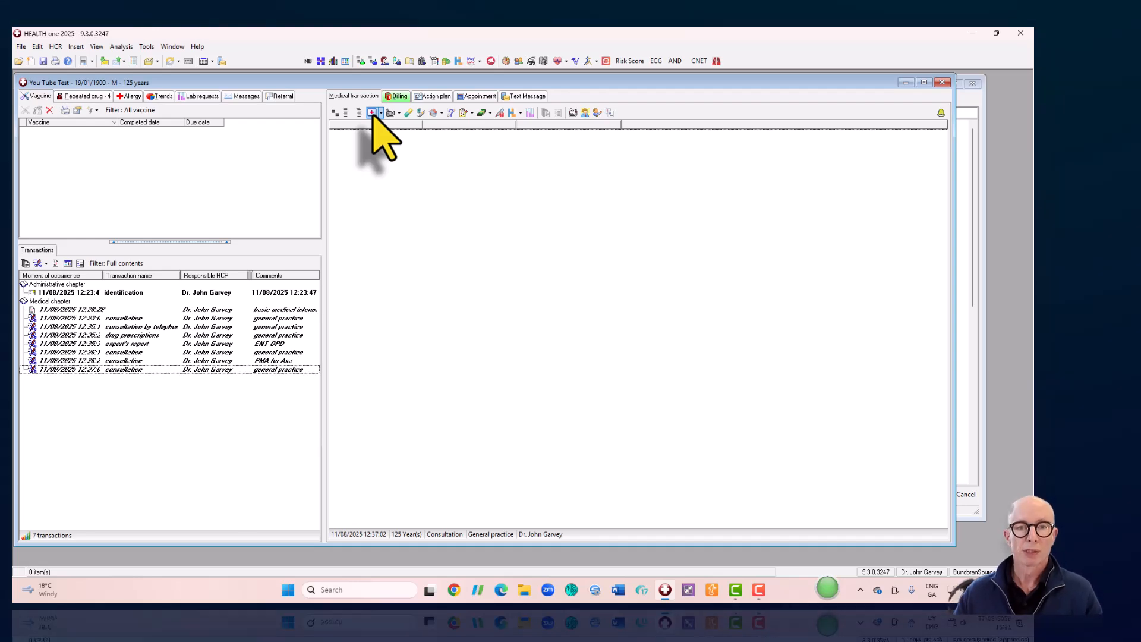
- Open the DLM - Driving Licence Medical template after dismissing the CDM PPSN error
click(381, 114)
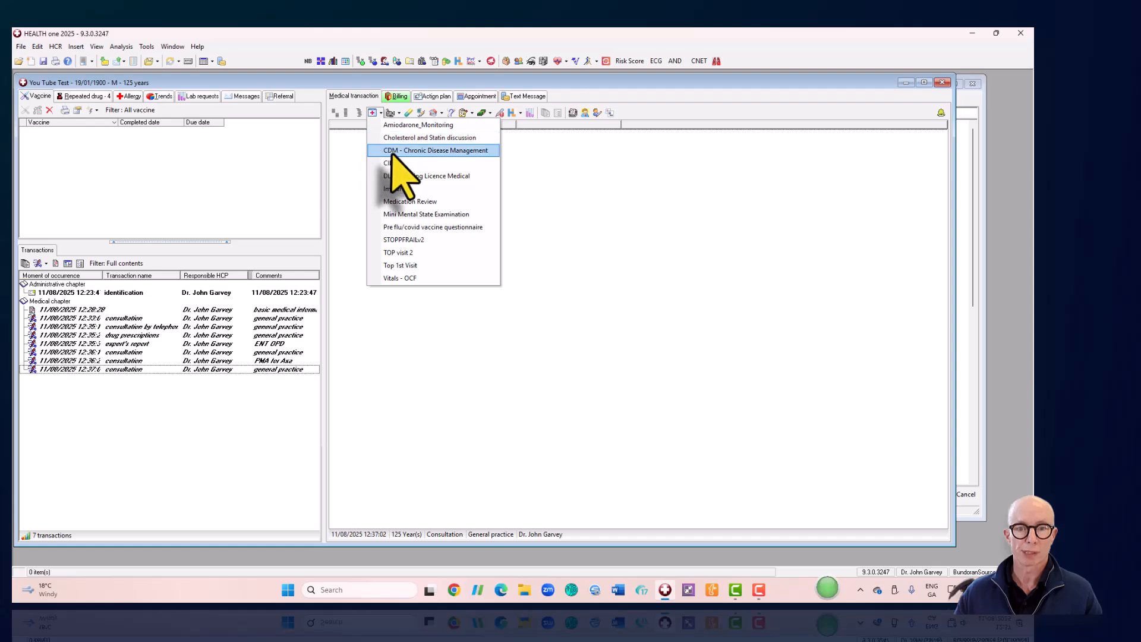
click(391, 151)
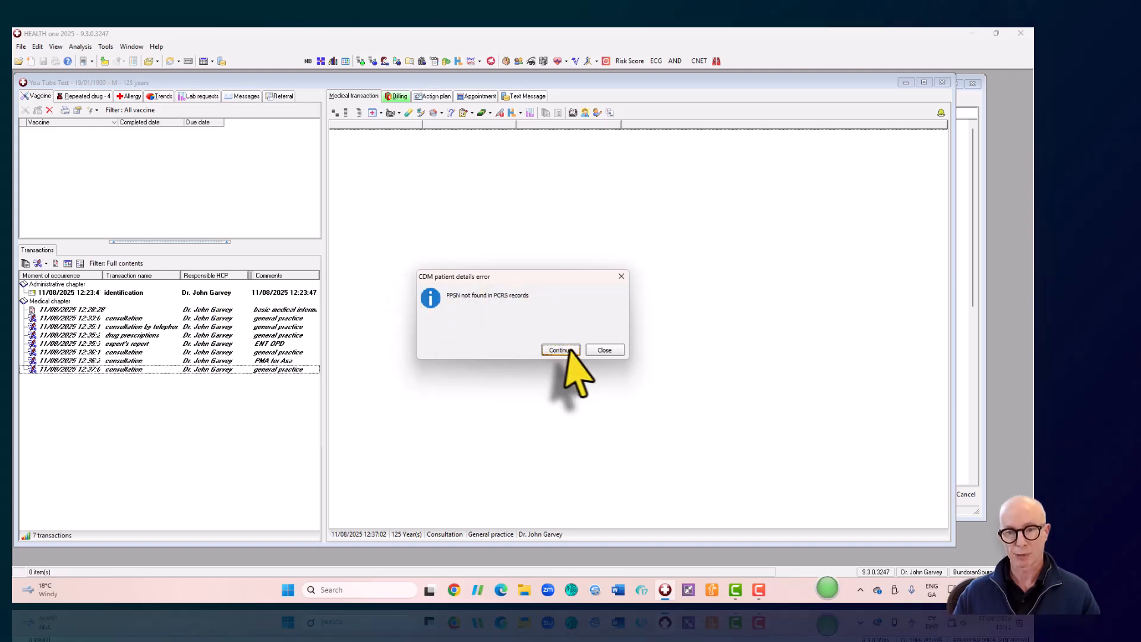
click(604, 349)
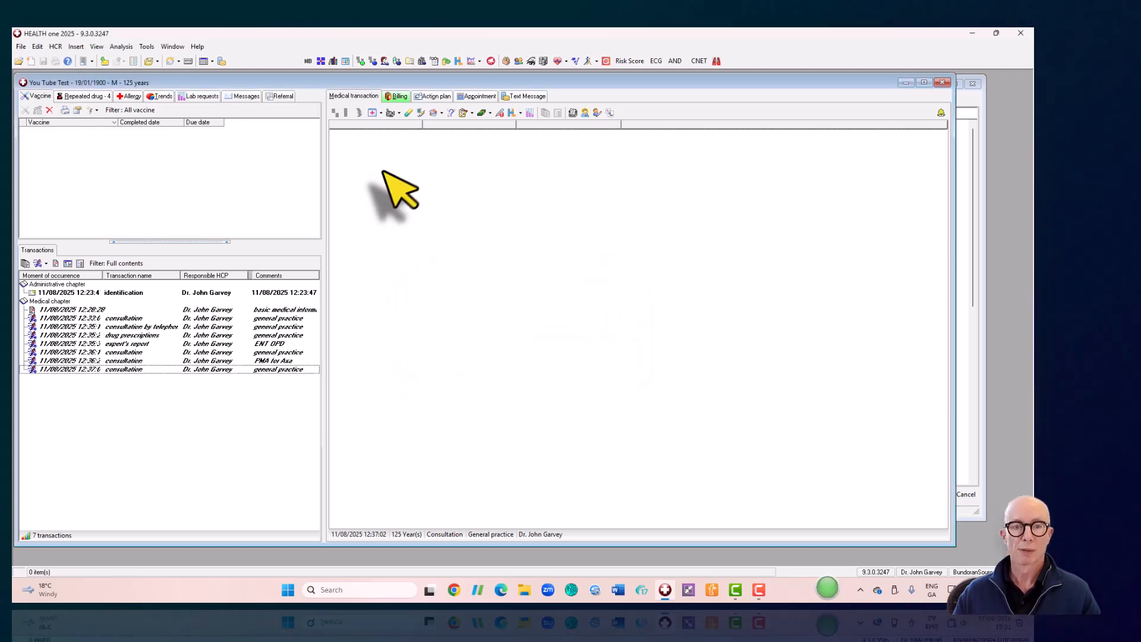
click(379, 112)
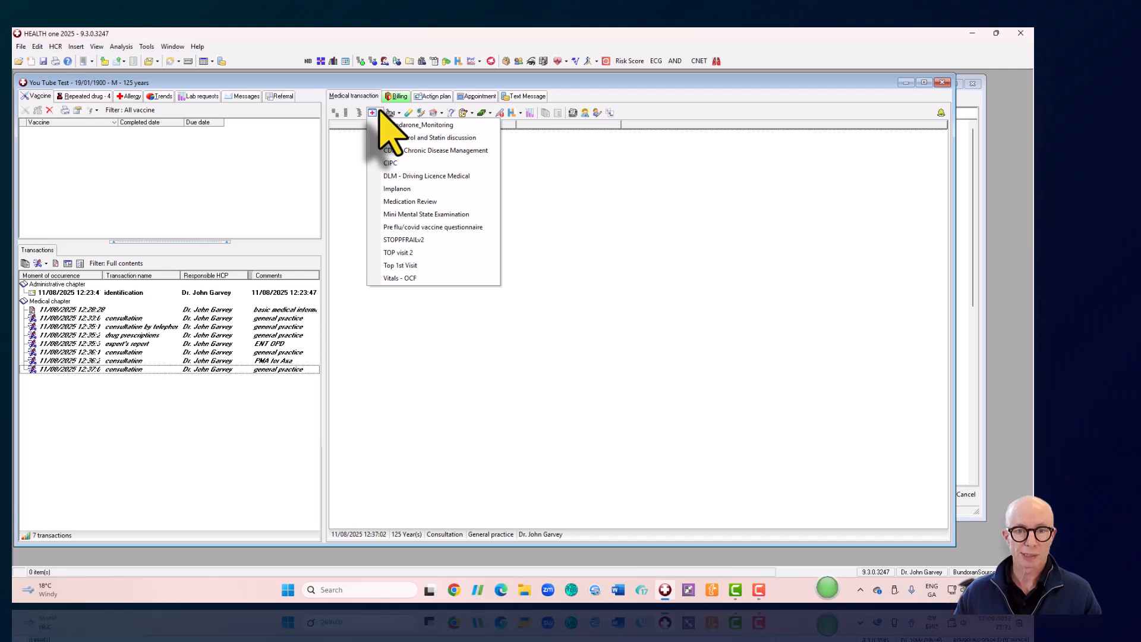
click(427, 179)
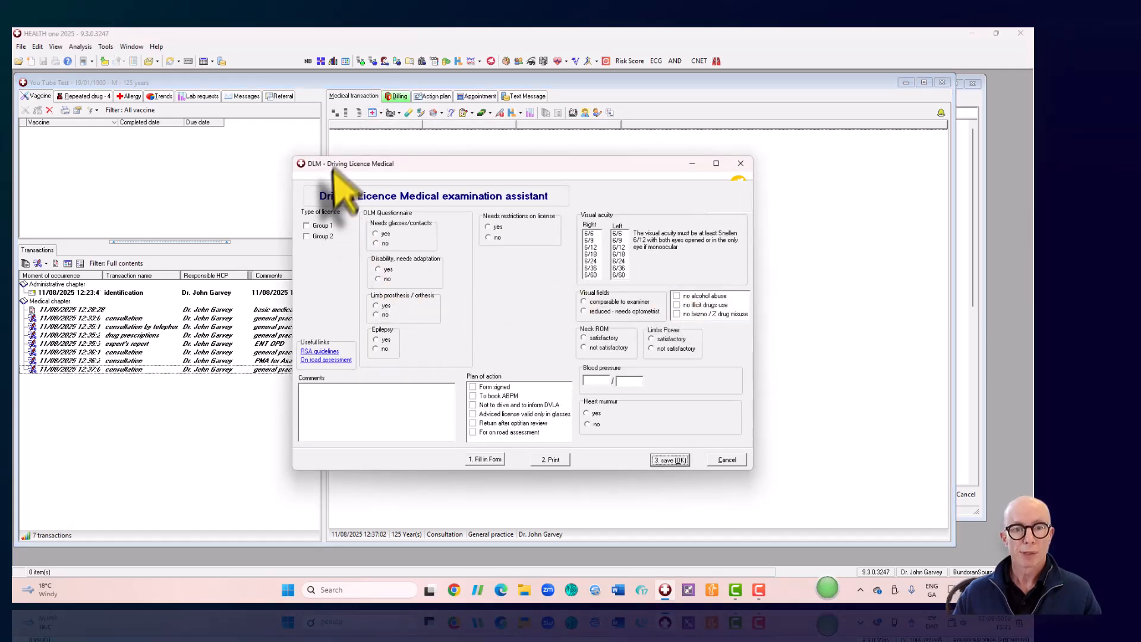
- Mark a Group 1, 3-year licence with glasses and disability yes, restrictions not needed
click(306, 225)
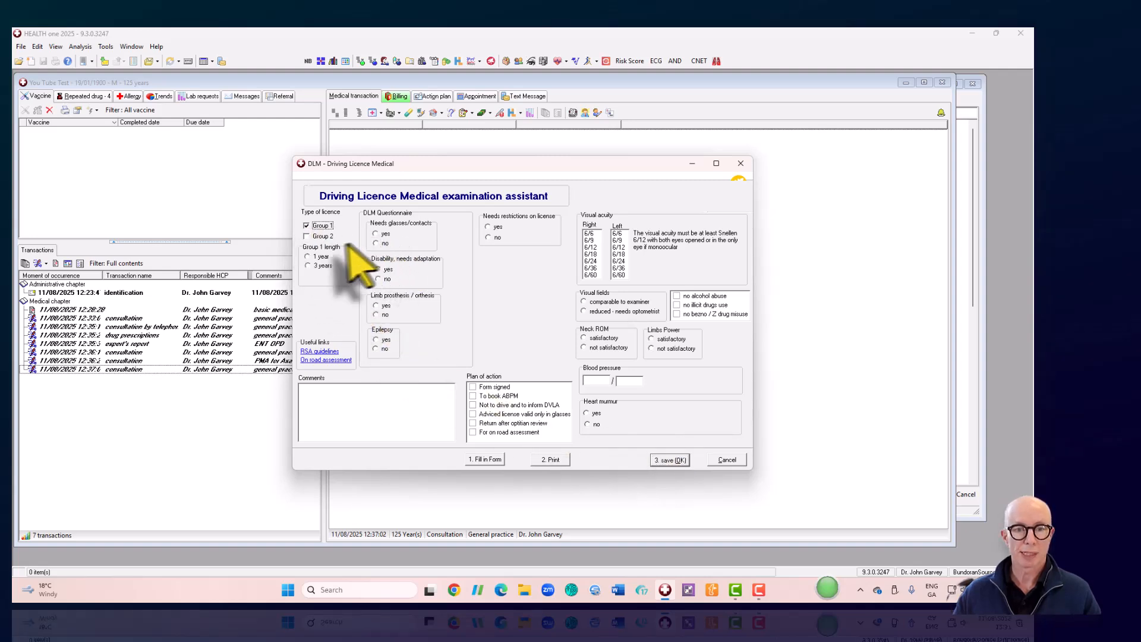
click(307, 266)
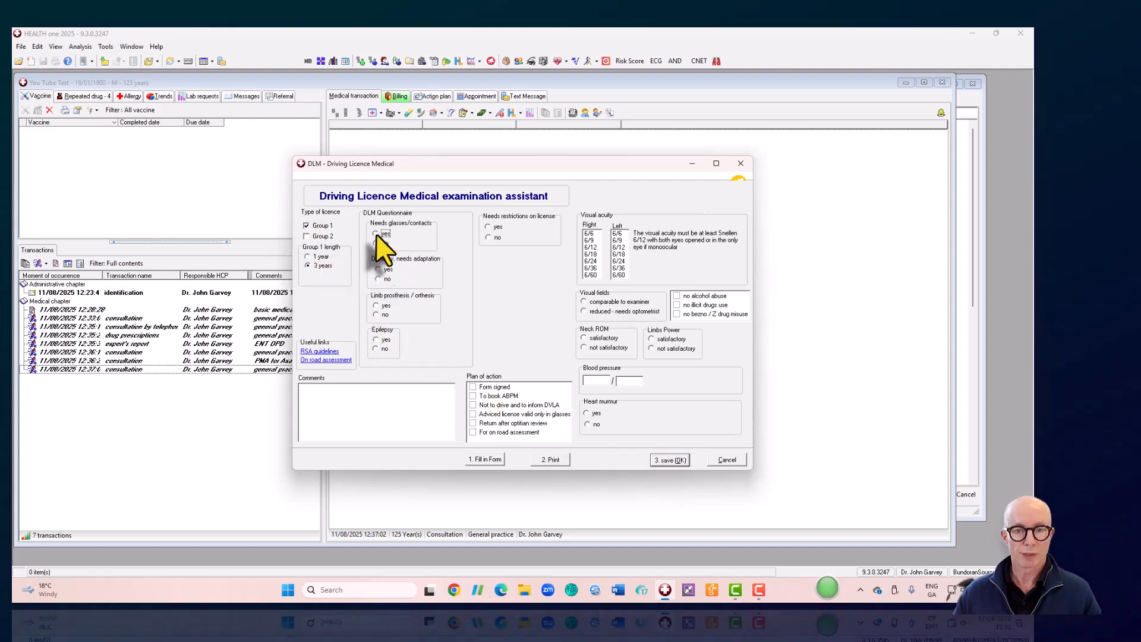
click(375, 234)
click(378, 269)
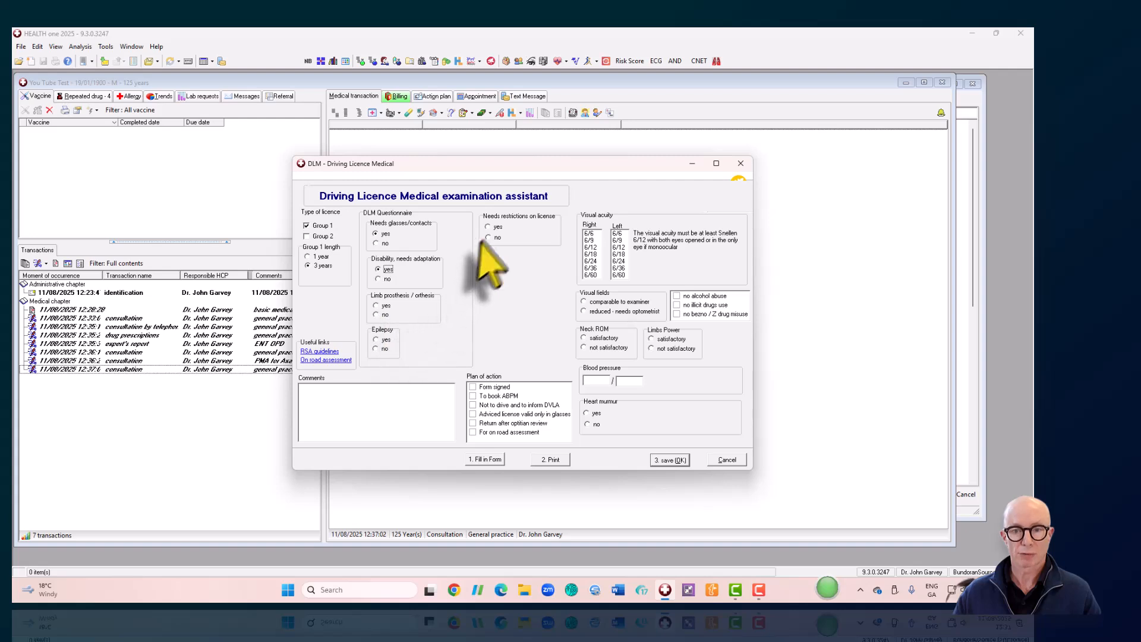
click(488, 226)
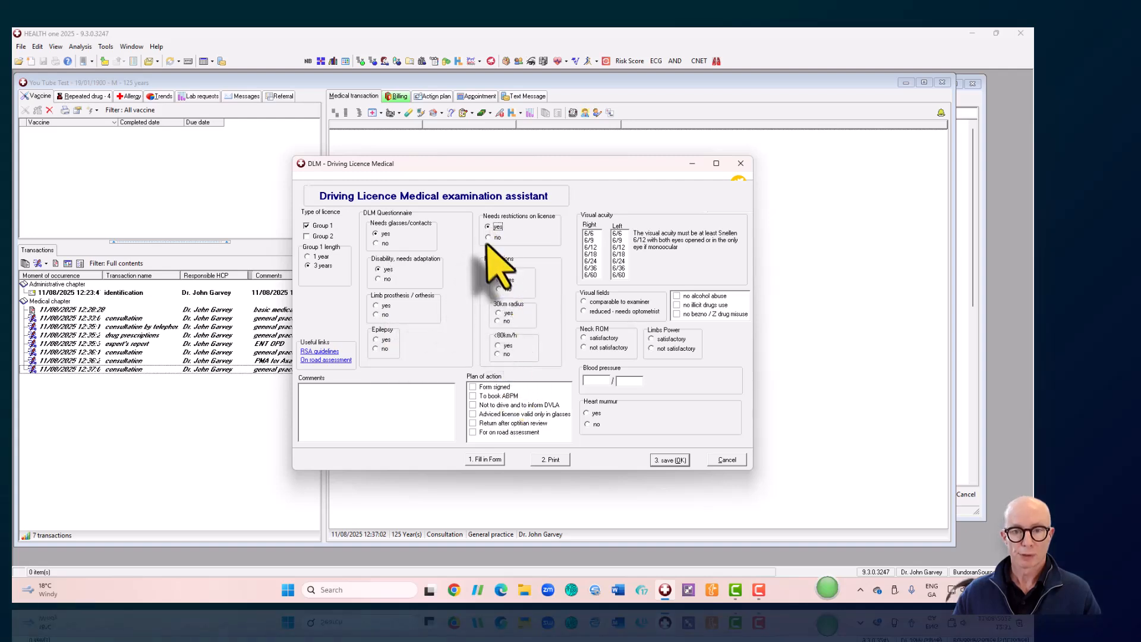
click(488, 237)
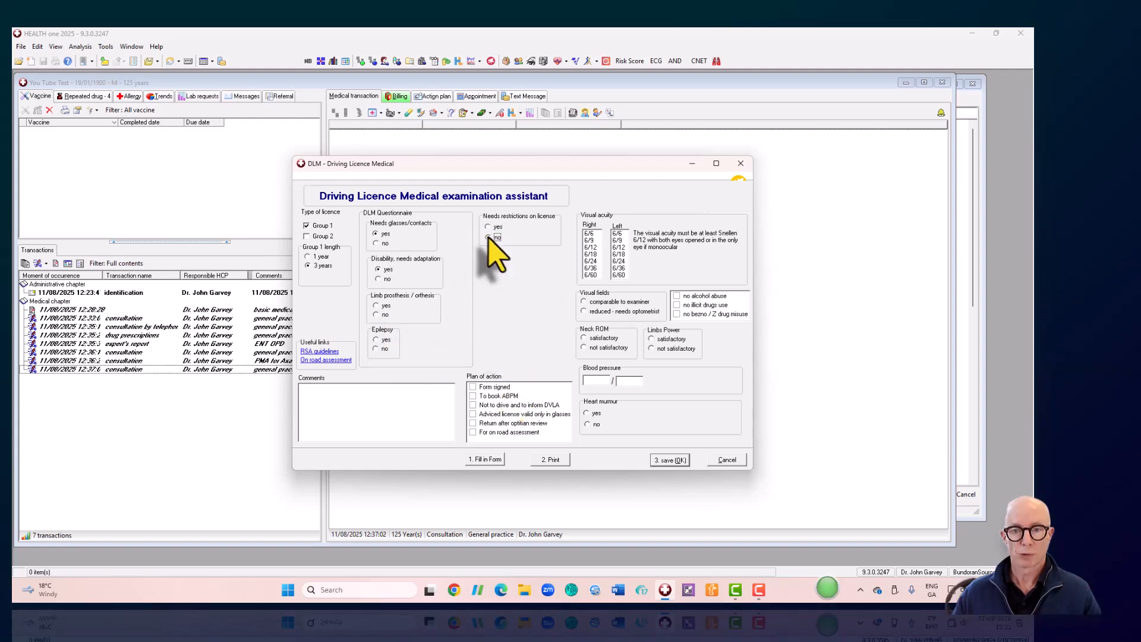
- Add plan items, visual acuity 6/18 right and 6/24 left, satisfactory neck range, then save
click(473, 387)
click(472, 395)
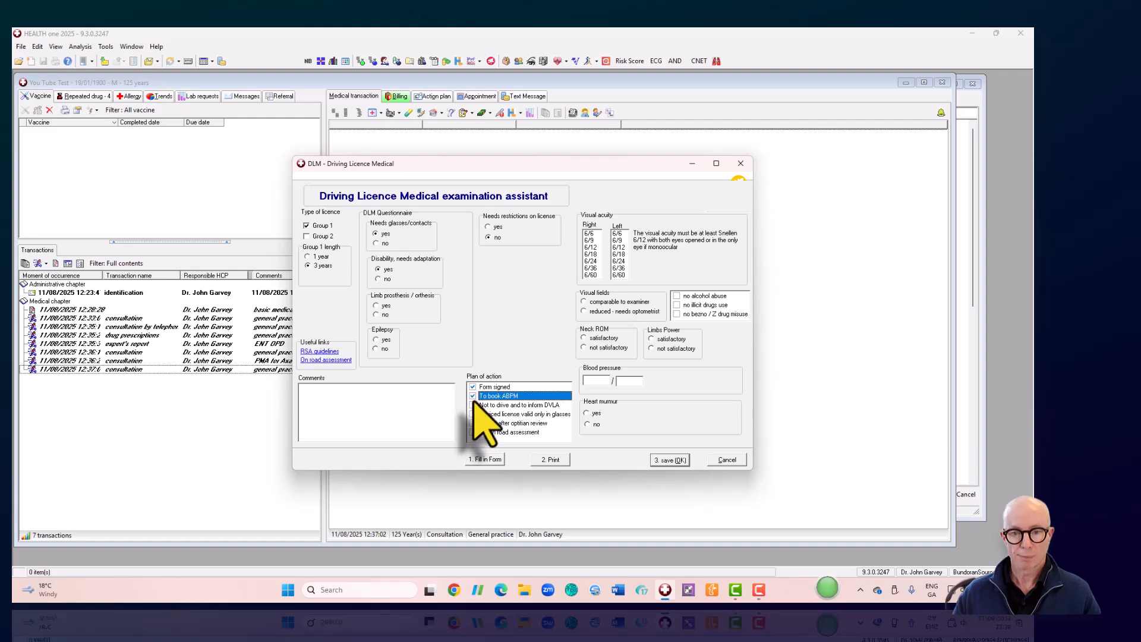
click(473, 404)
click(592, 253)
click(618, 260)
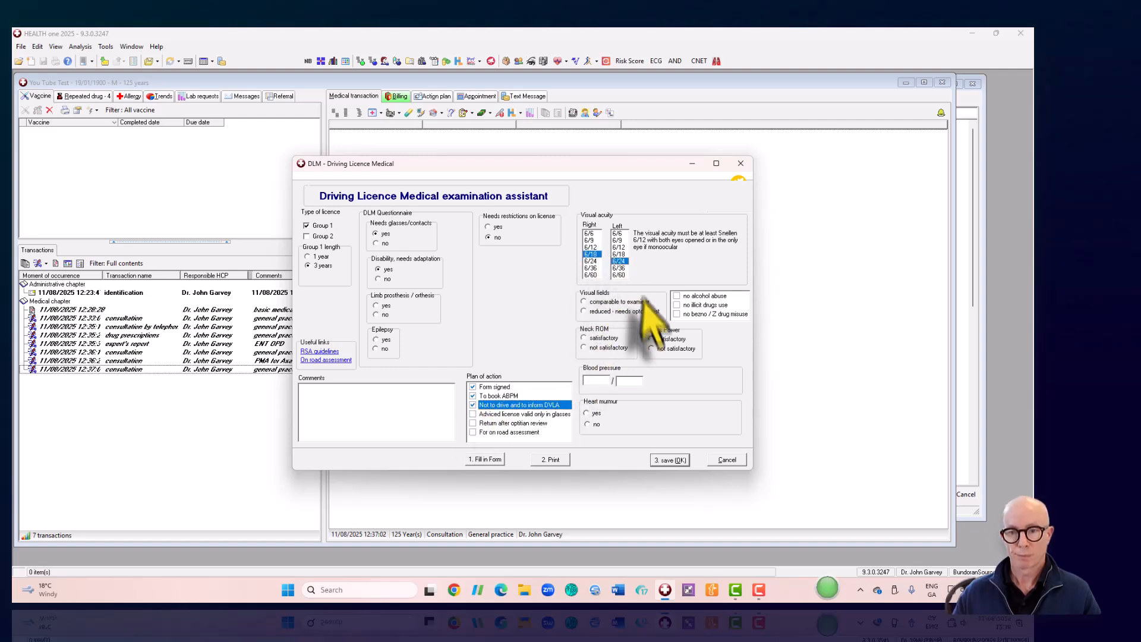
click(584, 338)
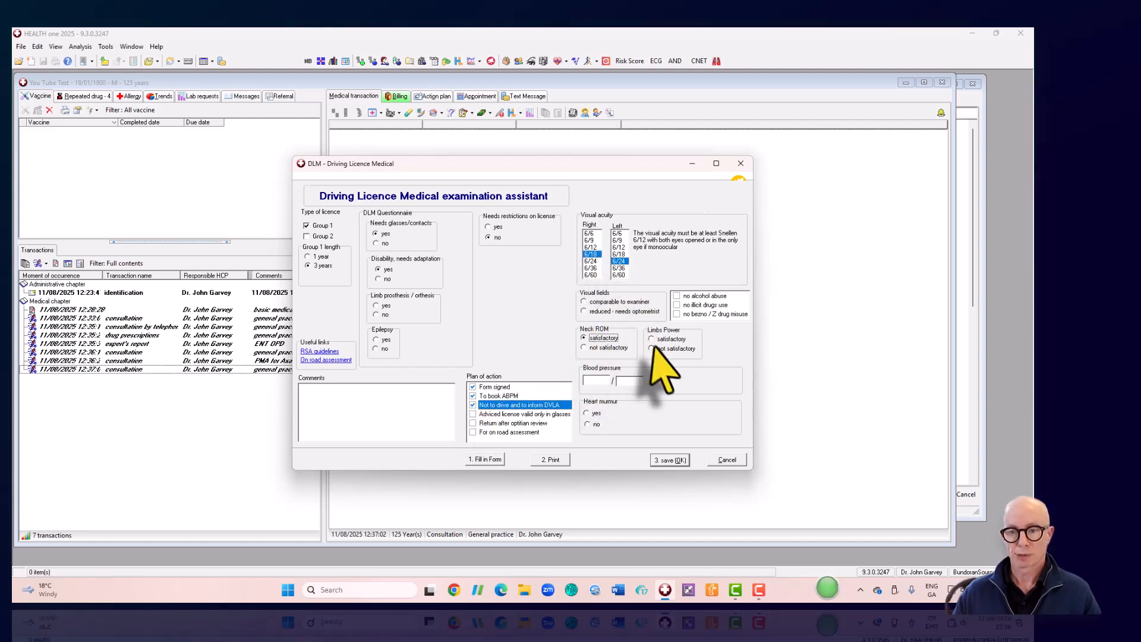
click(666, 460)
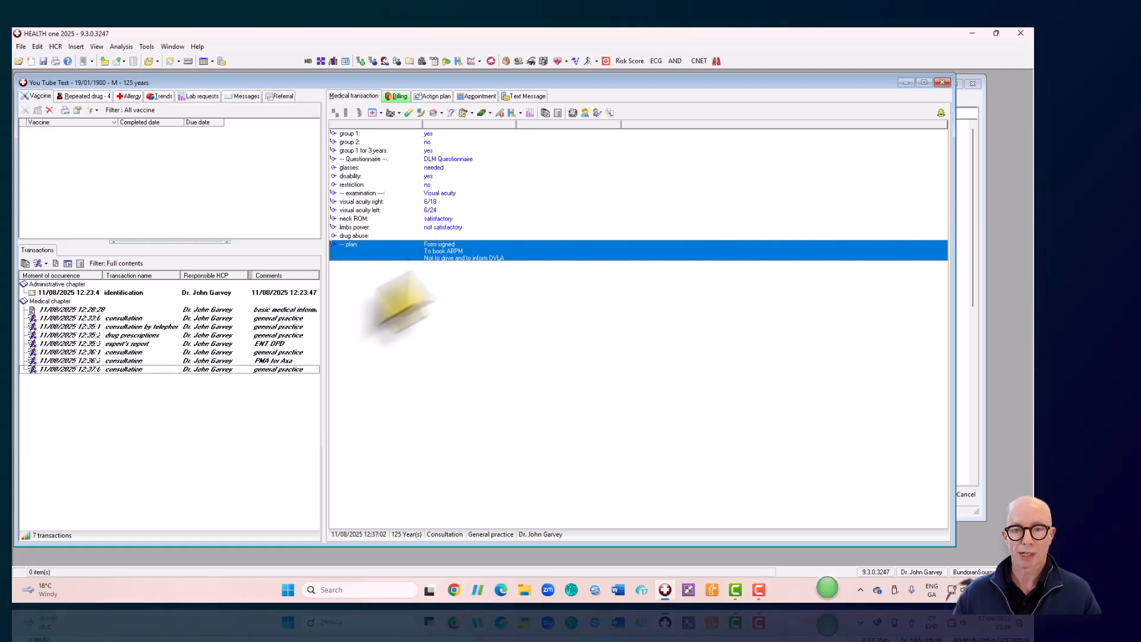
- Reopen and cancel the DLM assistant, then delete all its result rows from the consultation
click(372, 113)
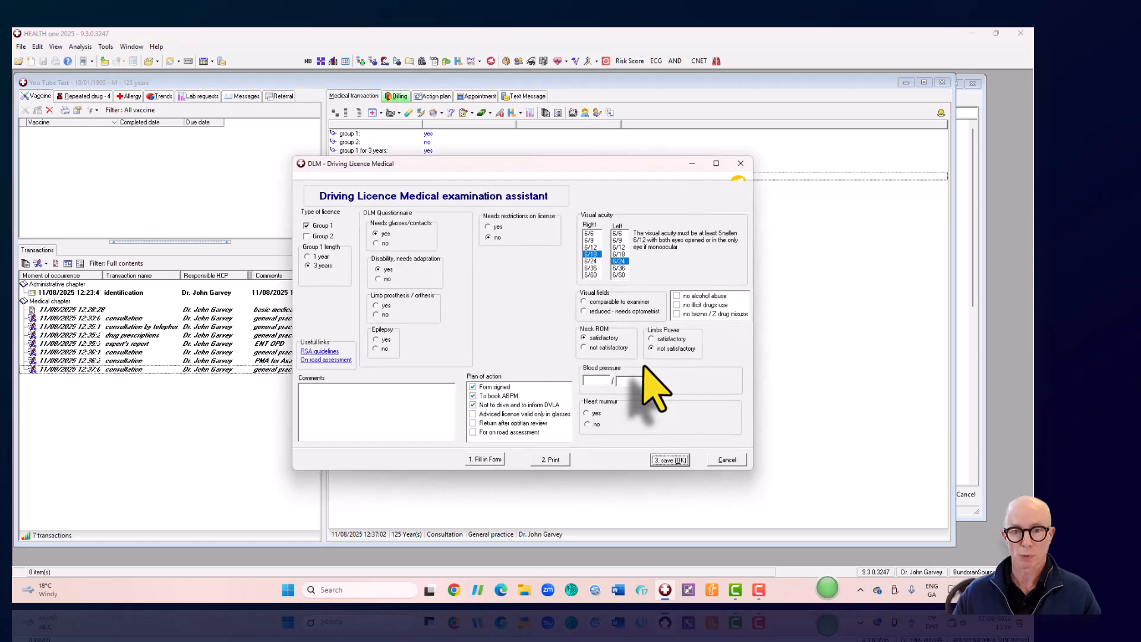
click(728, 460)
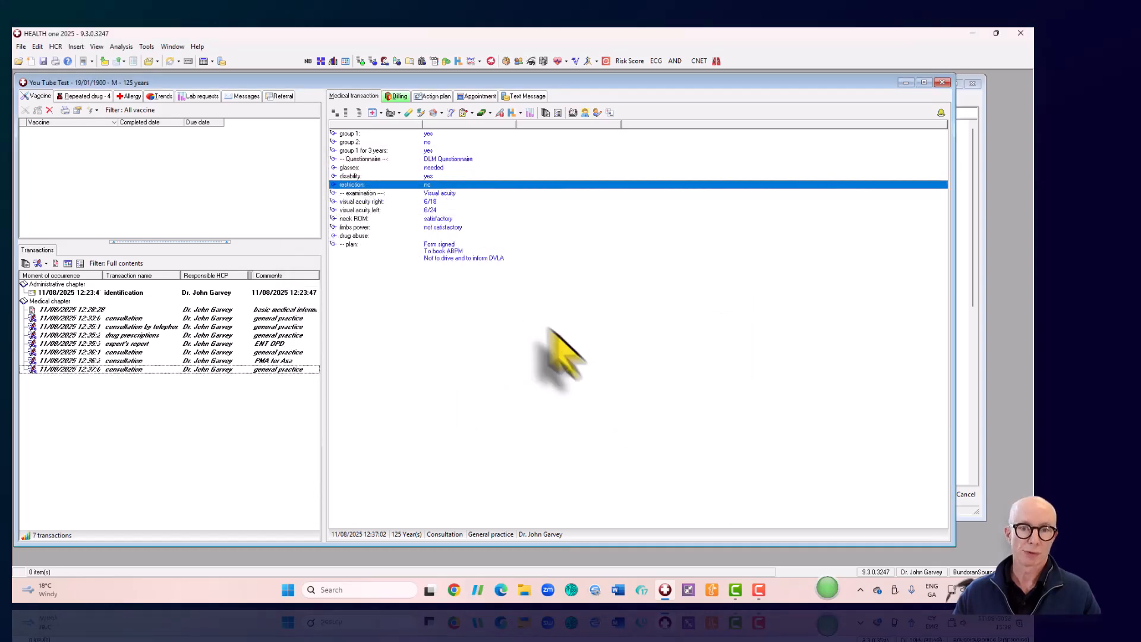
drag(384, 134, 389, 264)
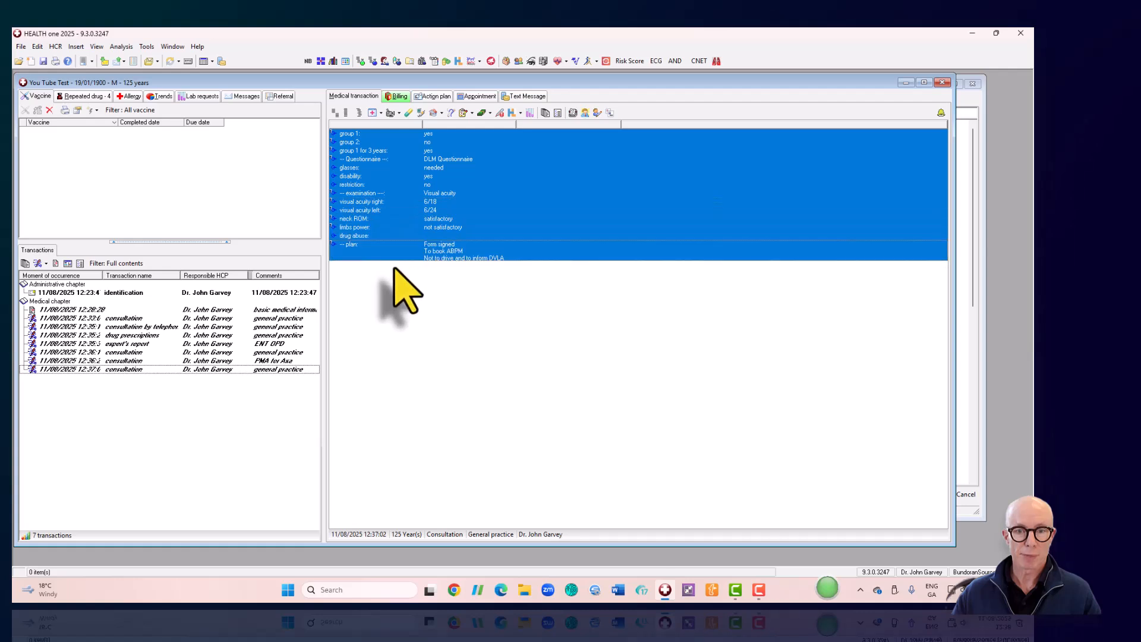
right_click(395, 266)
click(440, 377)
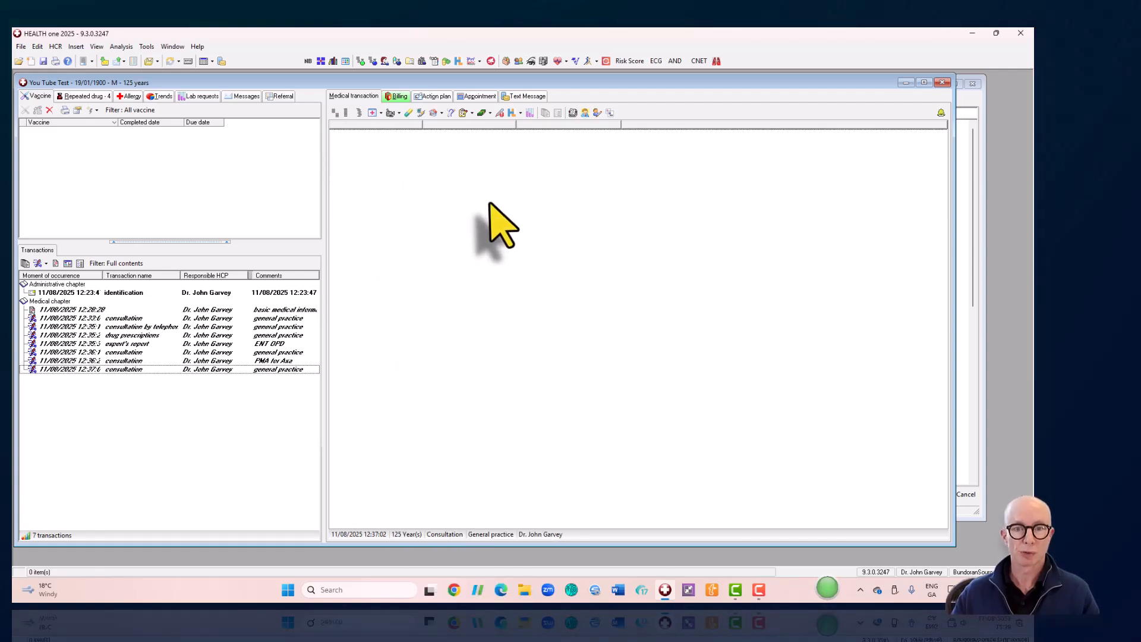
- Browse influenza, pneumococcal and COVID-19 vaccines, open the Moderna claim, then close it unsubmitted
click(420, 113)
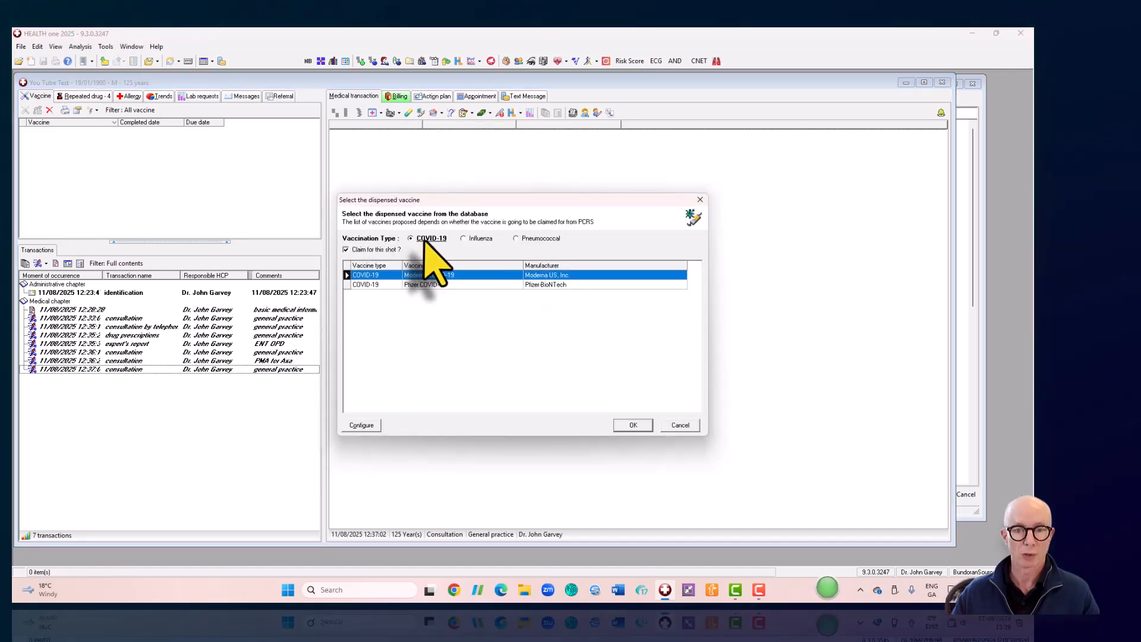
click(470, 238)
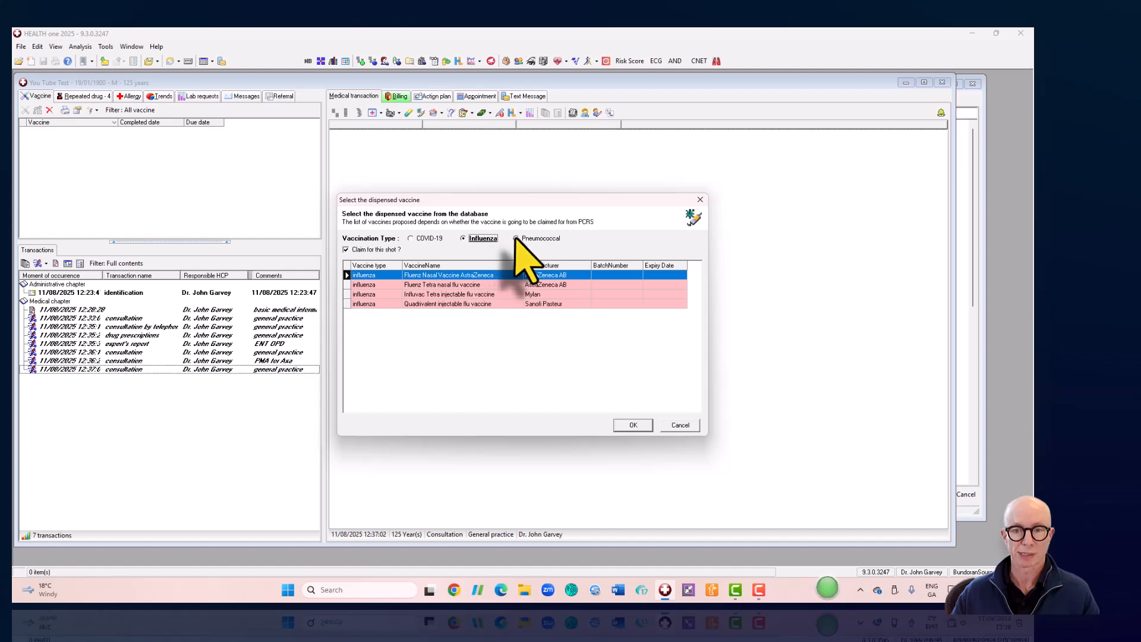
click(515, 238)
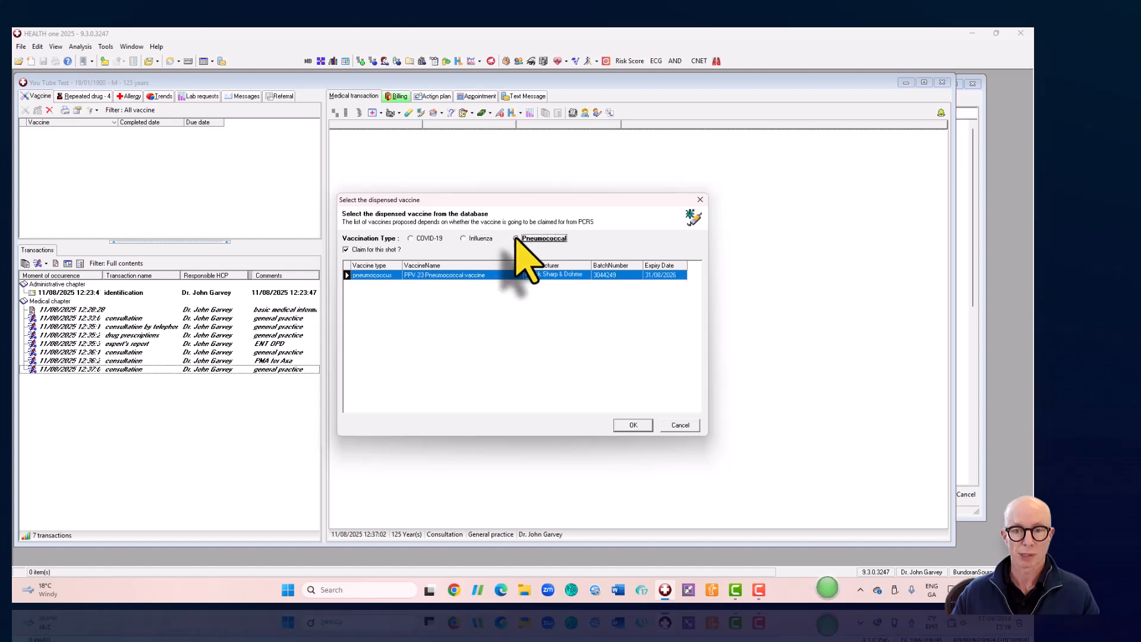
click(410, 238)
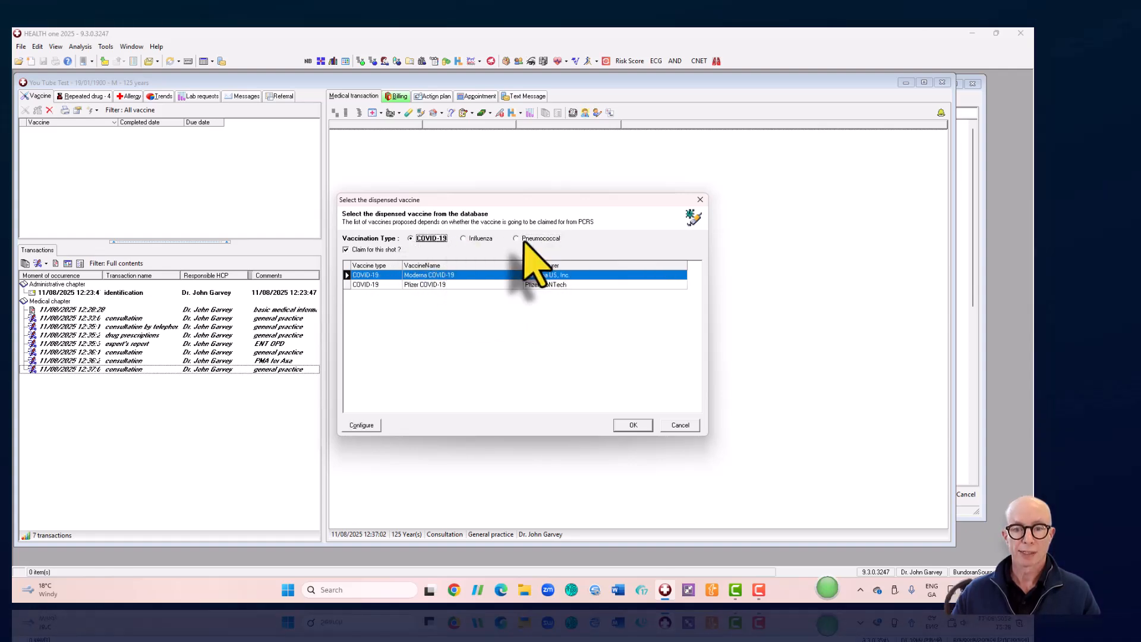
double_click(435, 285)
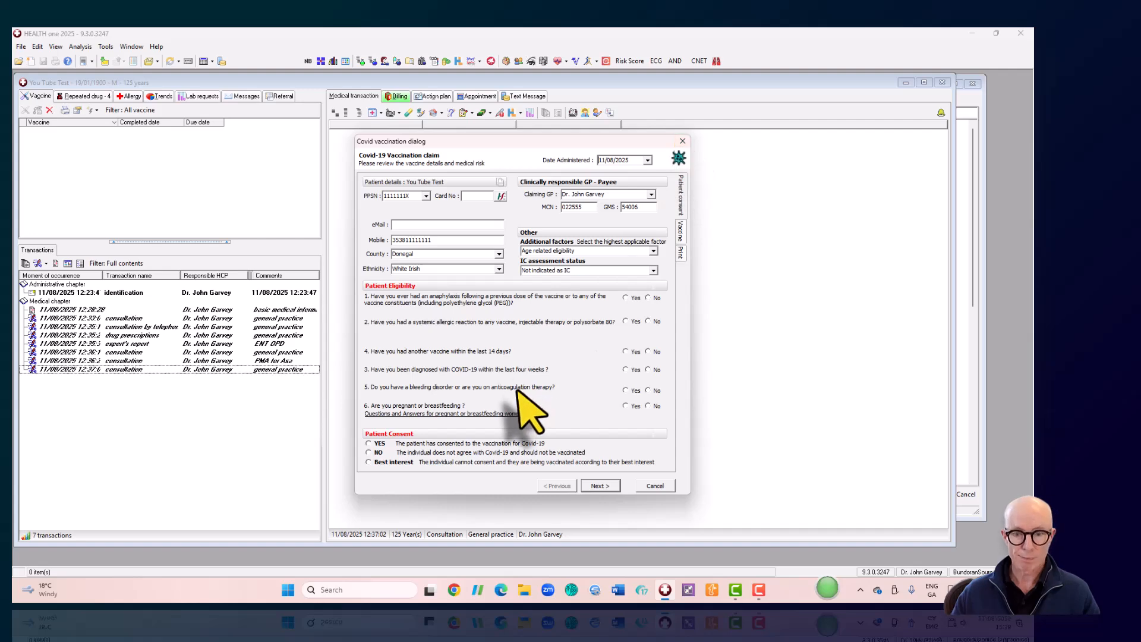
click(682, 142)
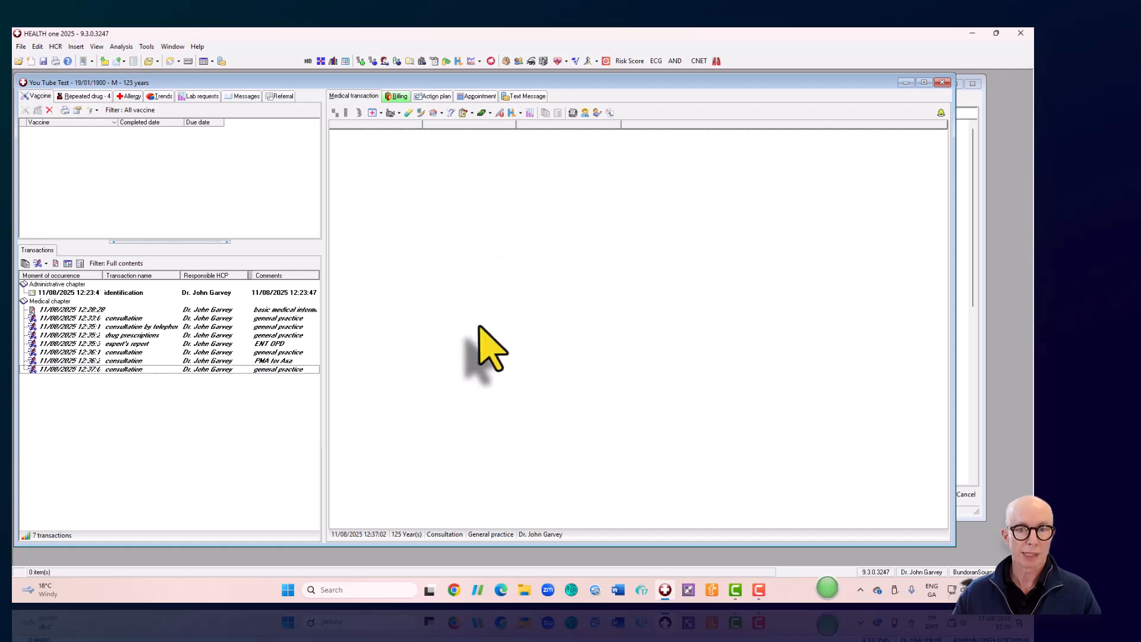
- Copy the patient's PPSN number to the clipboard from the Tools menu
click(146, 48)
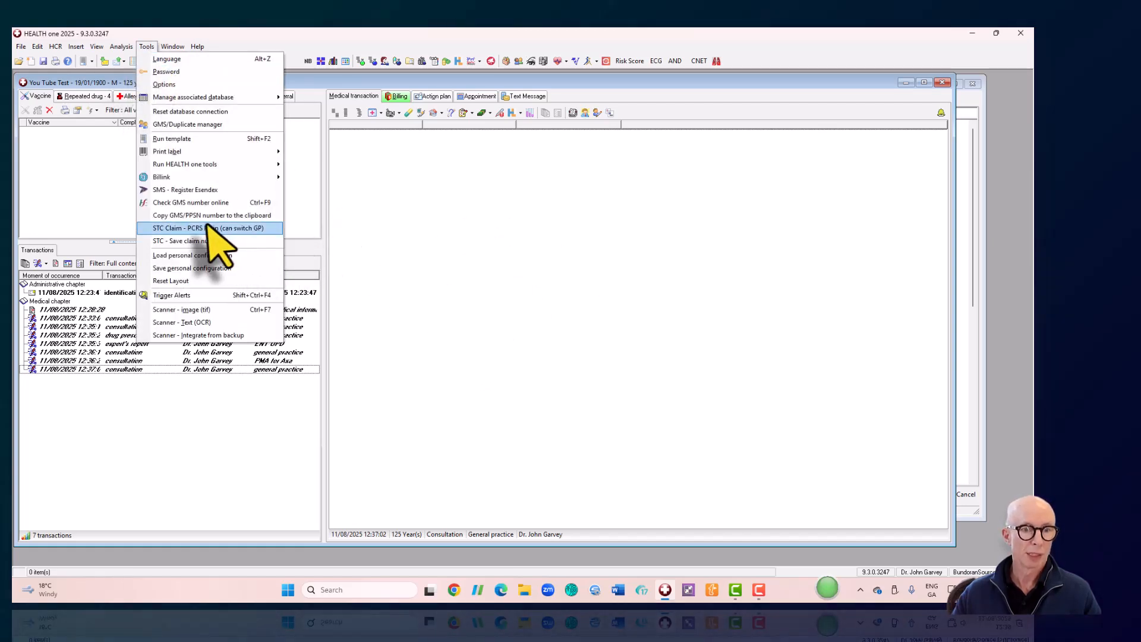
click(174, 215)
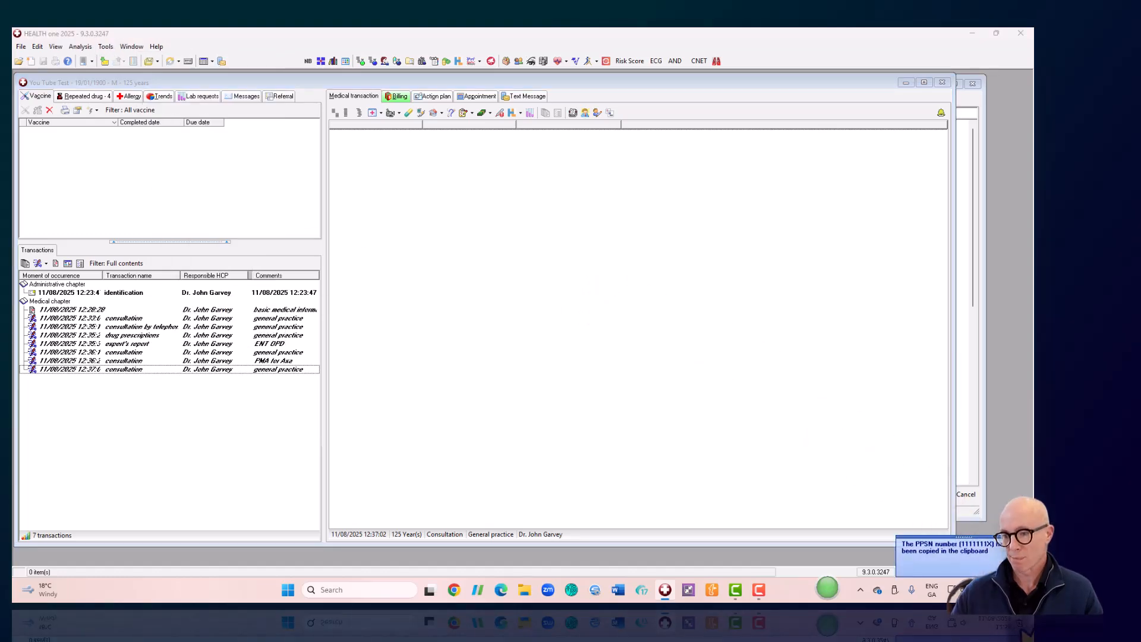
click(1026, 542)
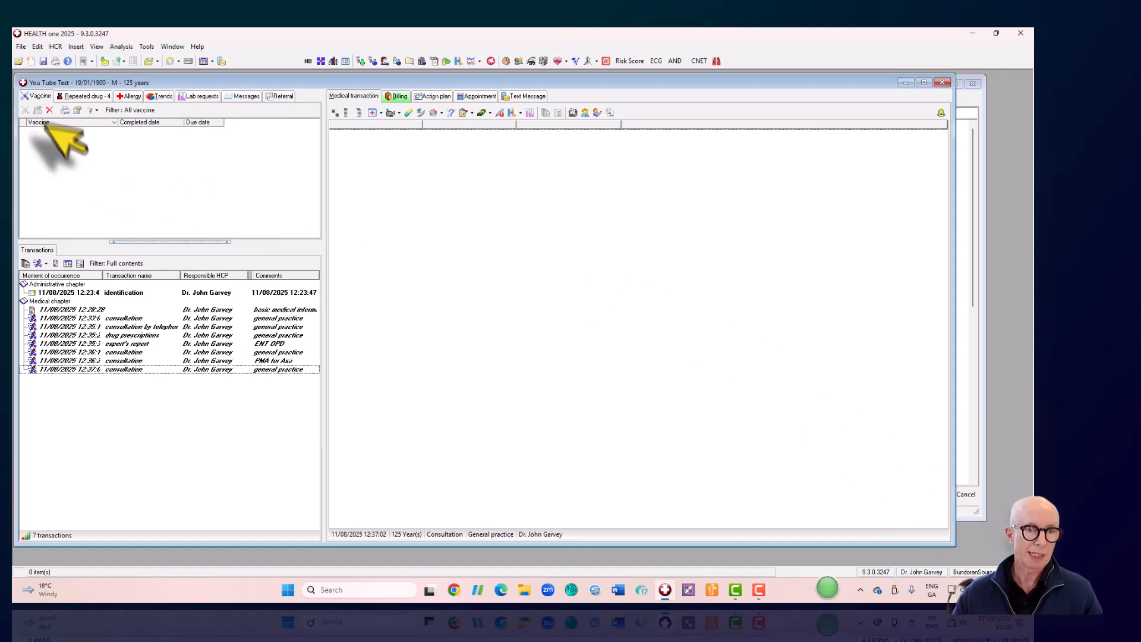
- Sign in to PCRS with the doctor's certificate, then close the browser window
click(147, 48)
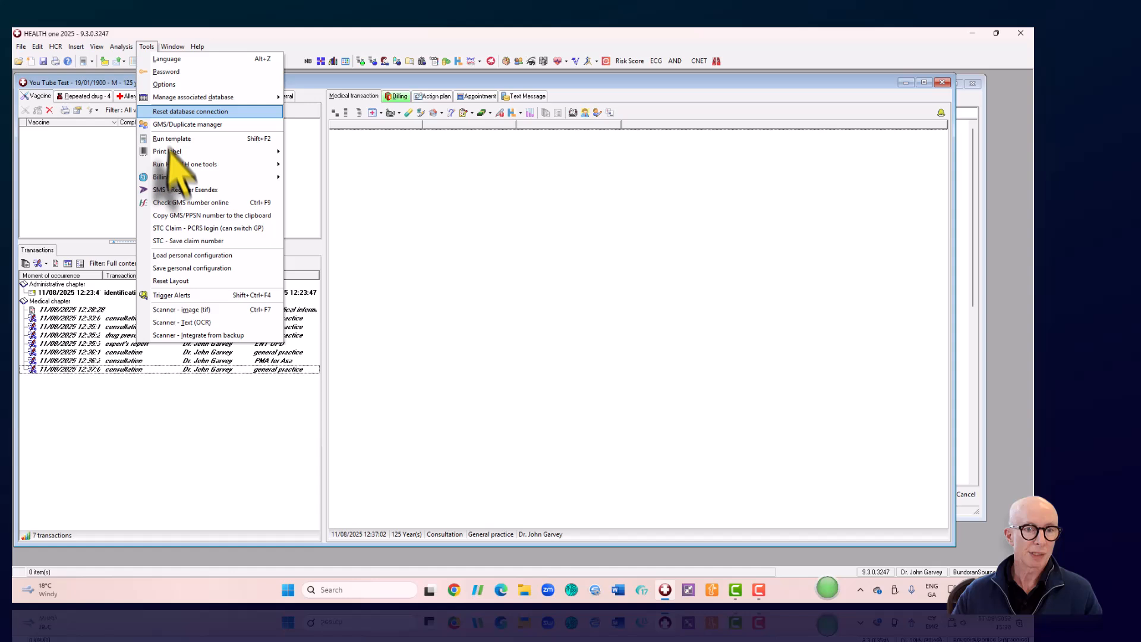
click(177, 228)
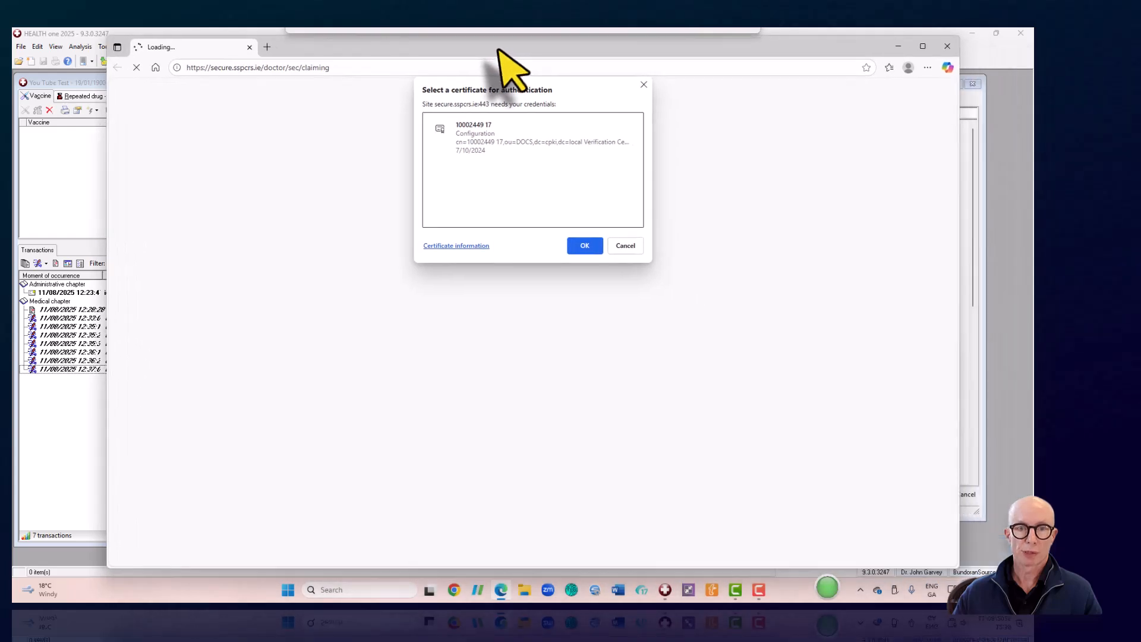
click(470, 134)
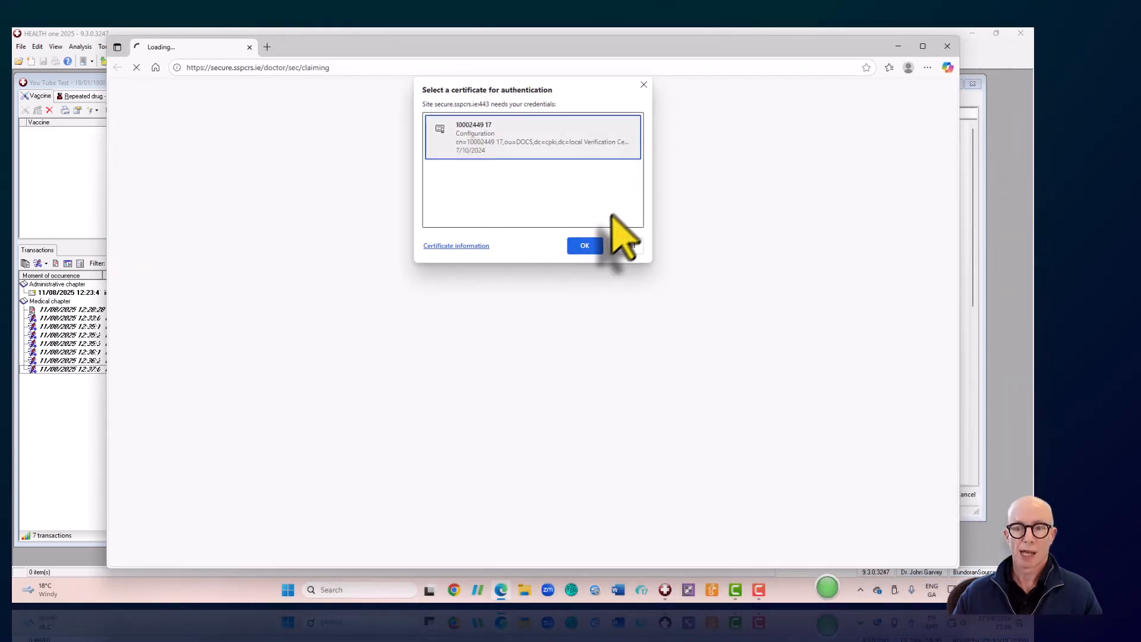
click(577, 246)
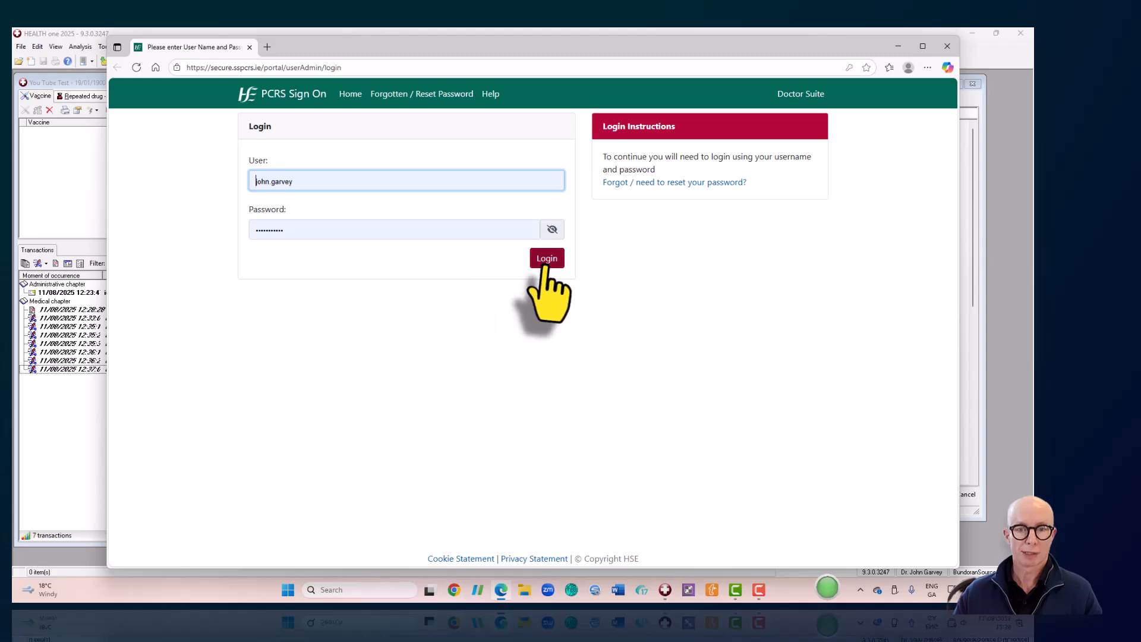
click(947, 46)
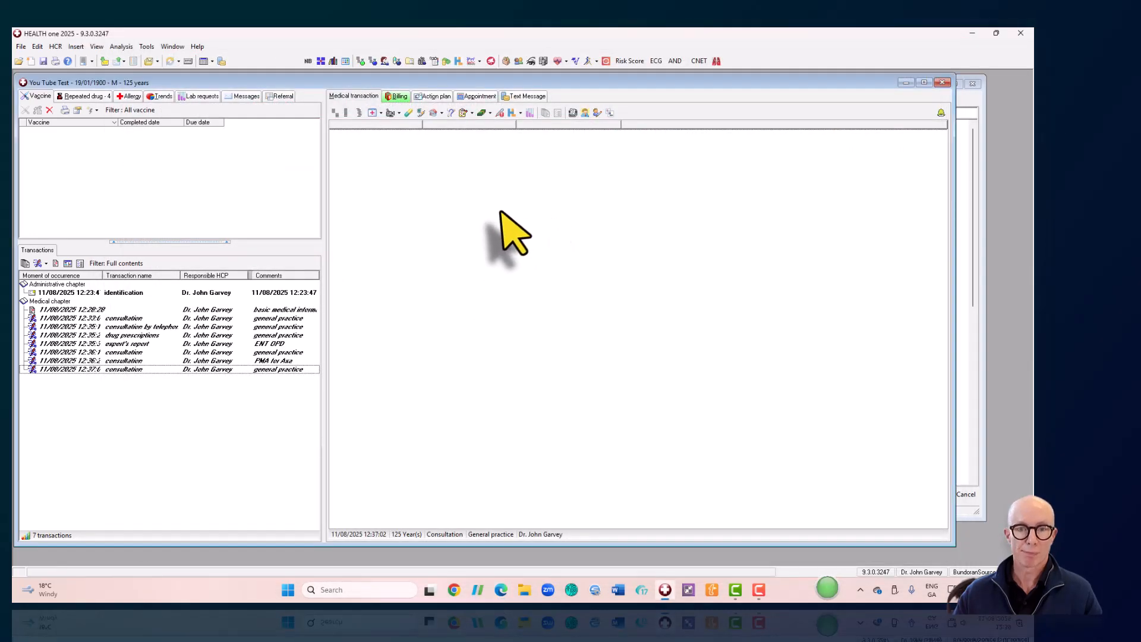
- Insert an STC claim with special service A2 - Cryotherapy (24.80), then close the form
click(490, 113)
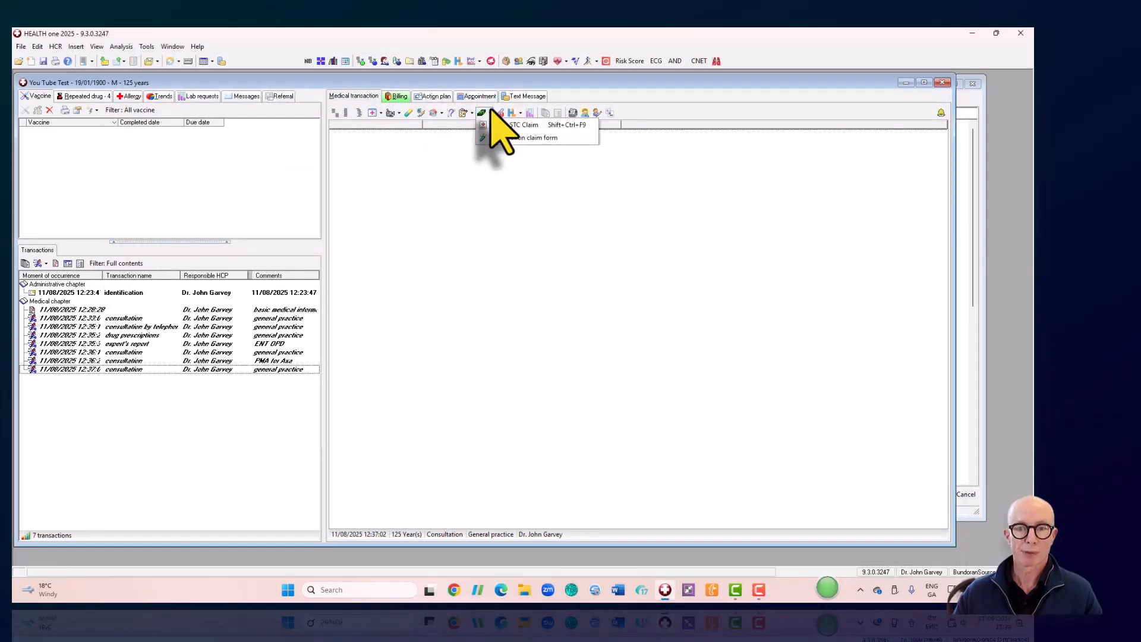
click(491, 112)
click(489, 112)
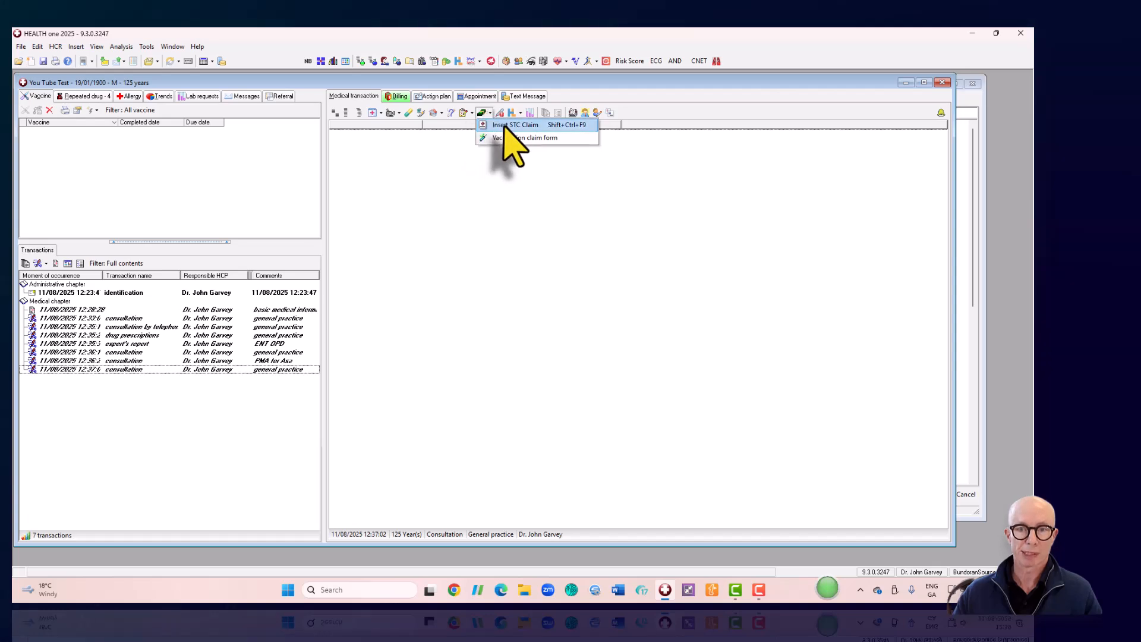
click(502, 124)
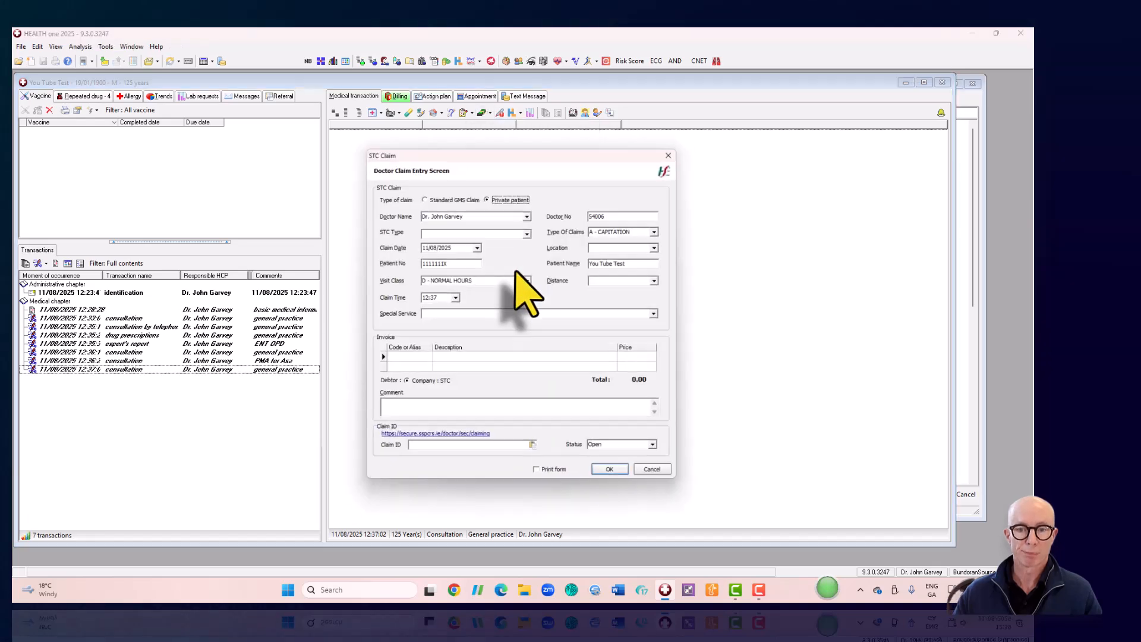
click(659, 314)
click(469, 332)
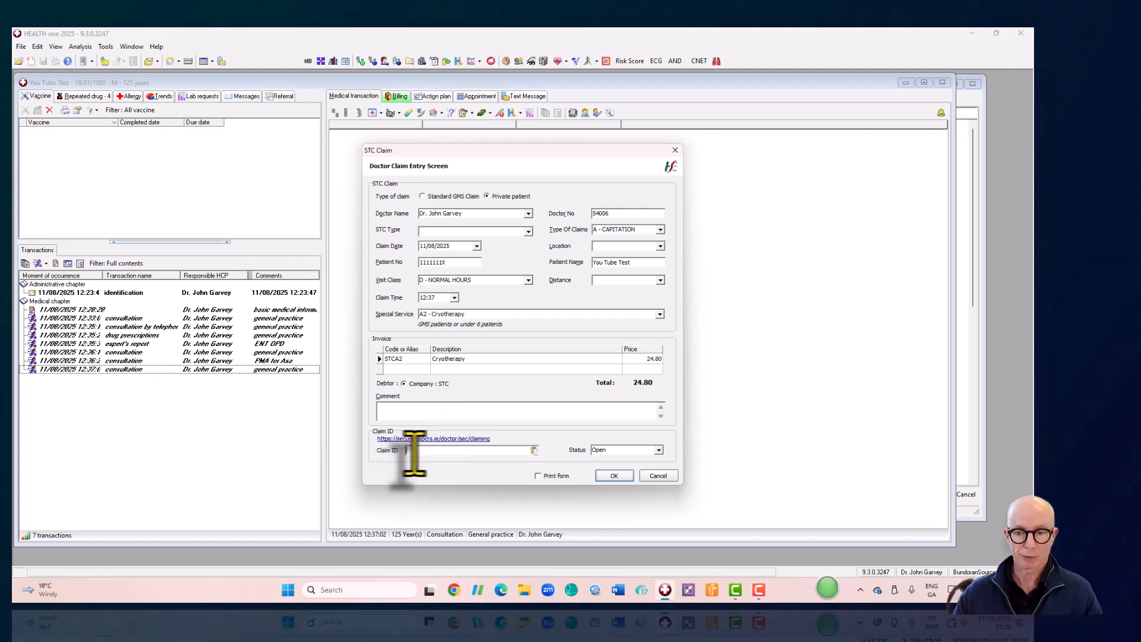
click(618, 476)
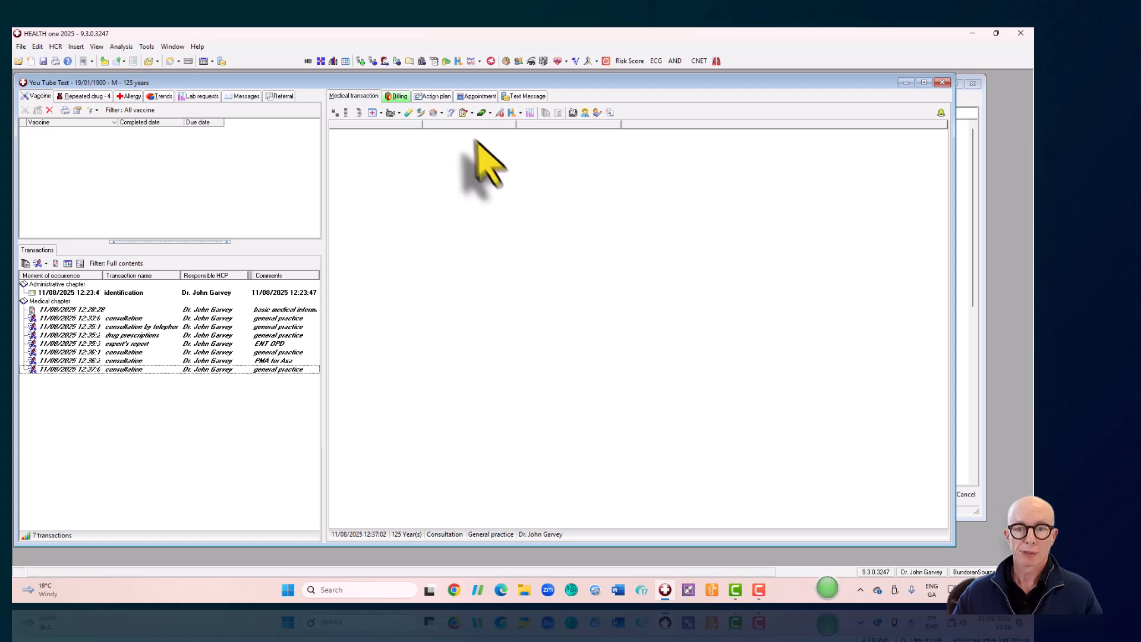
- Record the patient's consent and set the incapacity to Convalescence following surgery (Z54.0)
click(499, 113)
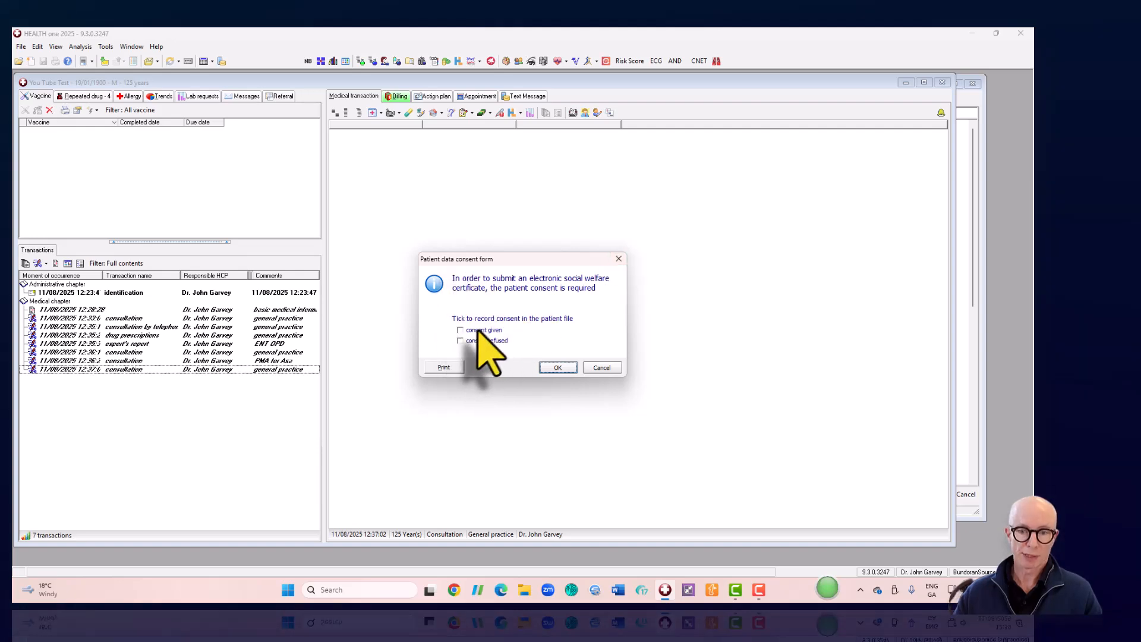
click(557, 367)
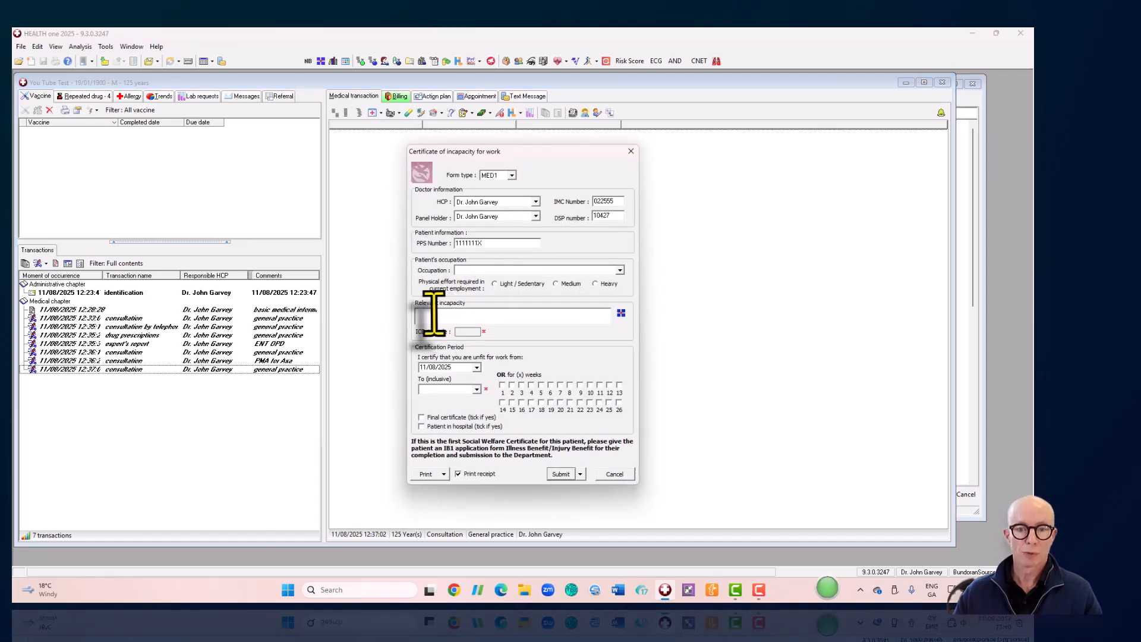
click(470, 313)
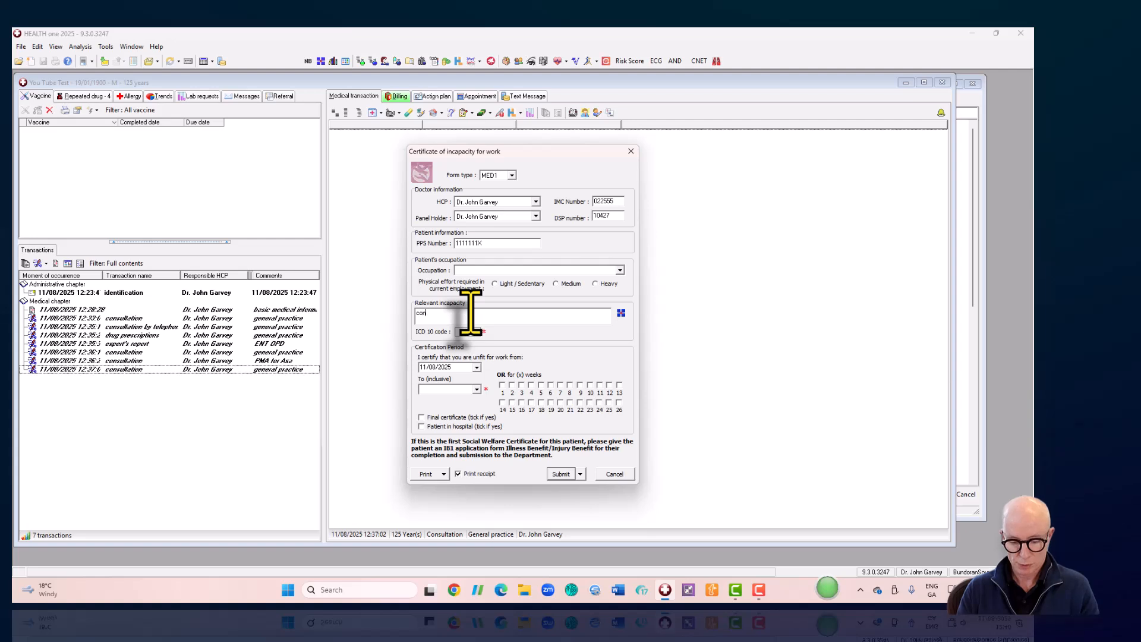
text(conva)
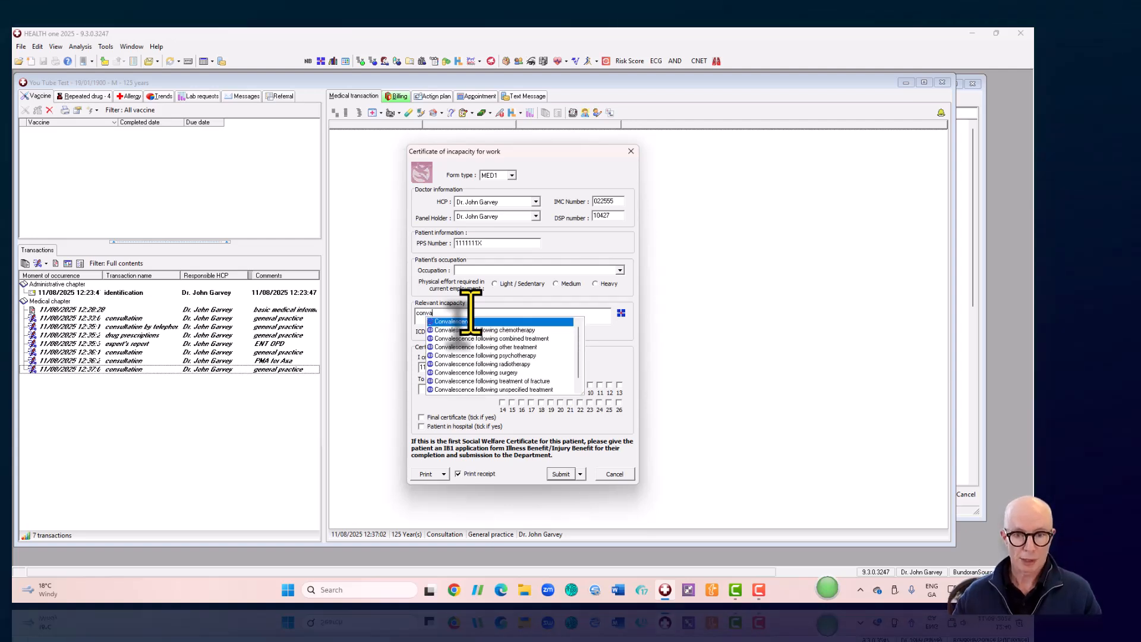
click(514, 373)
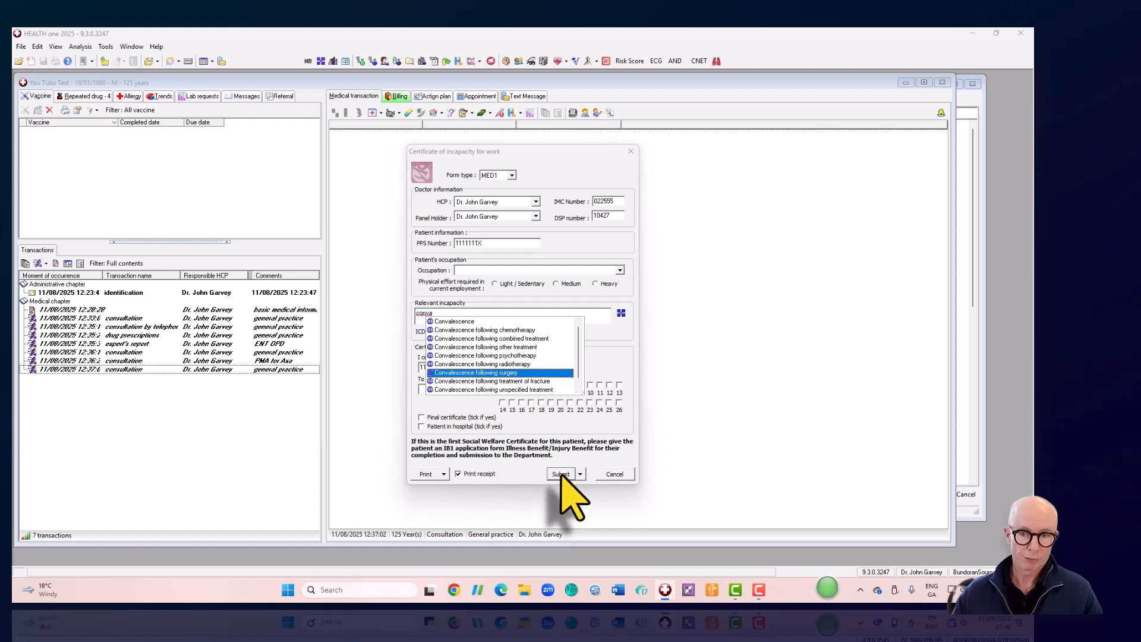
click(490, 374)
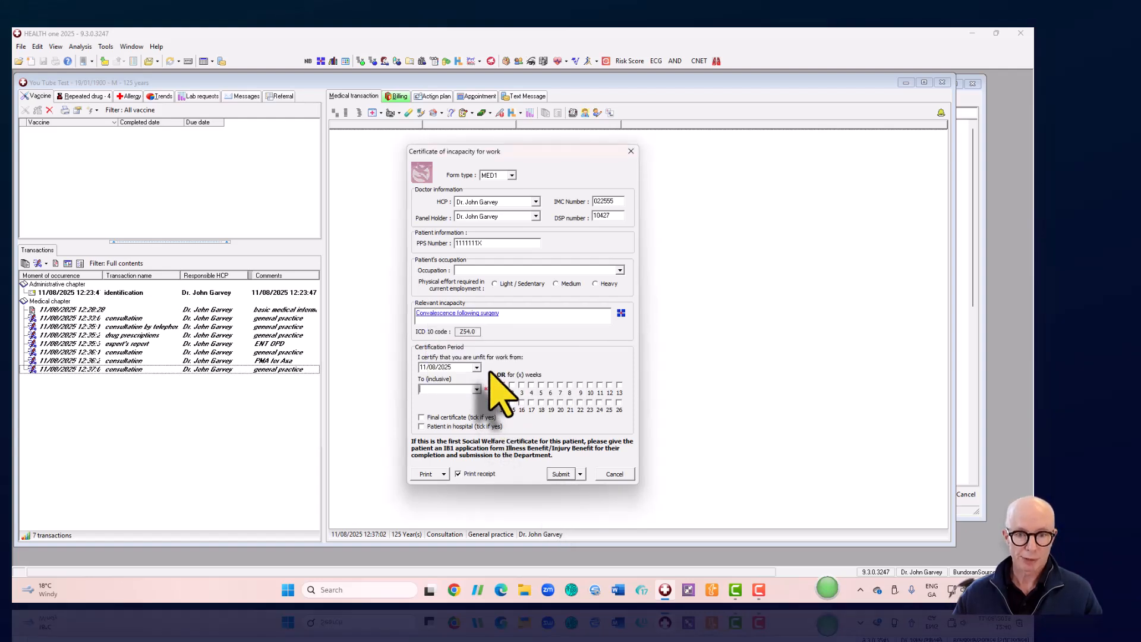
- Set the unfit-to-work end date to 19/10/2025, then close the MED1 certificate
click(477, 389)
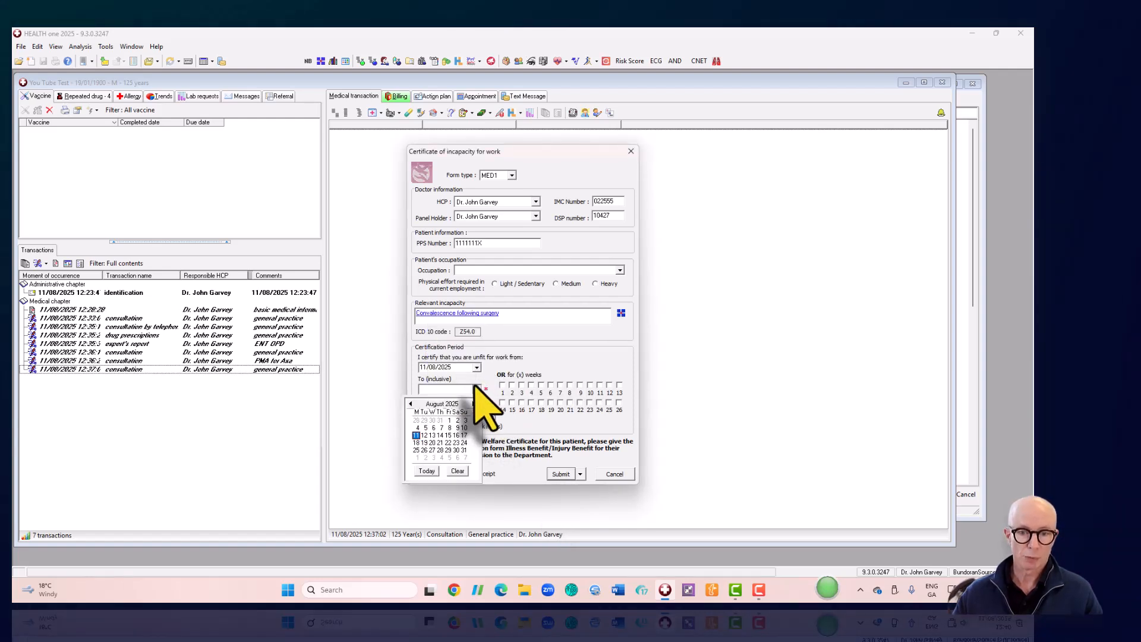
click(456, 442)
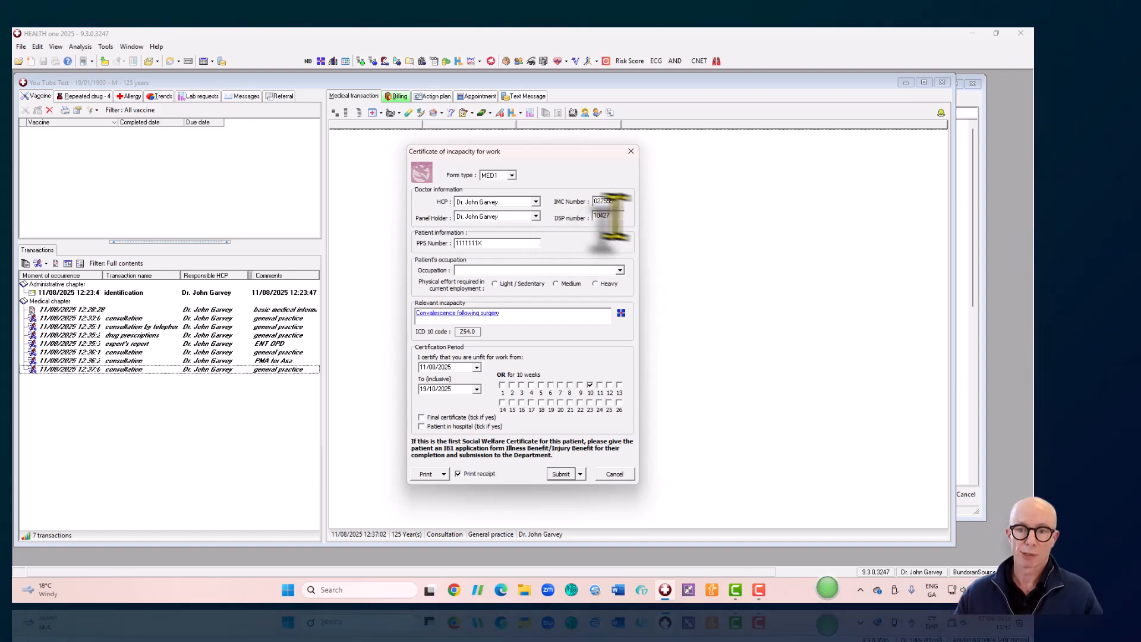
click(631, 152)
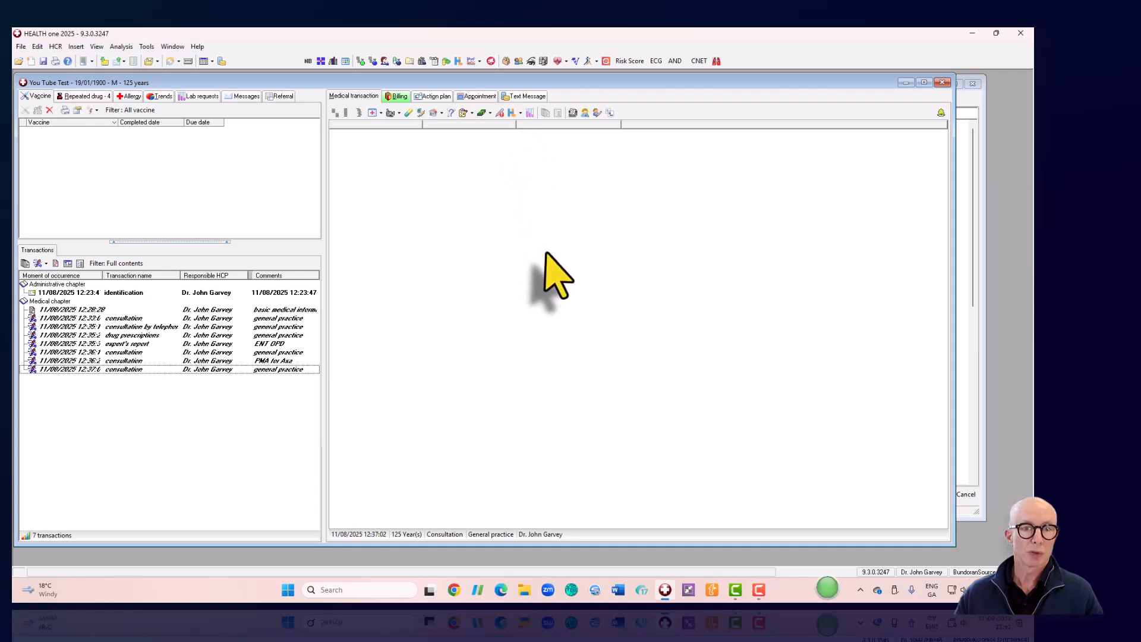
click(517, 97)
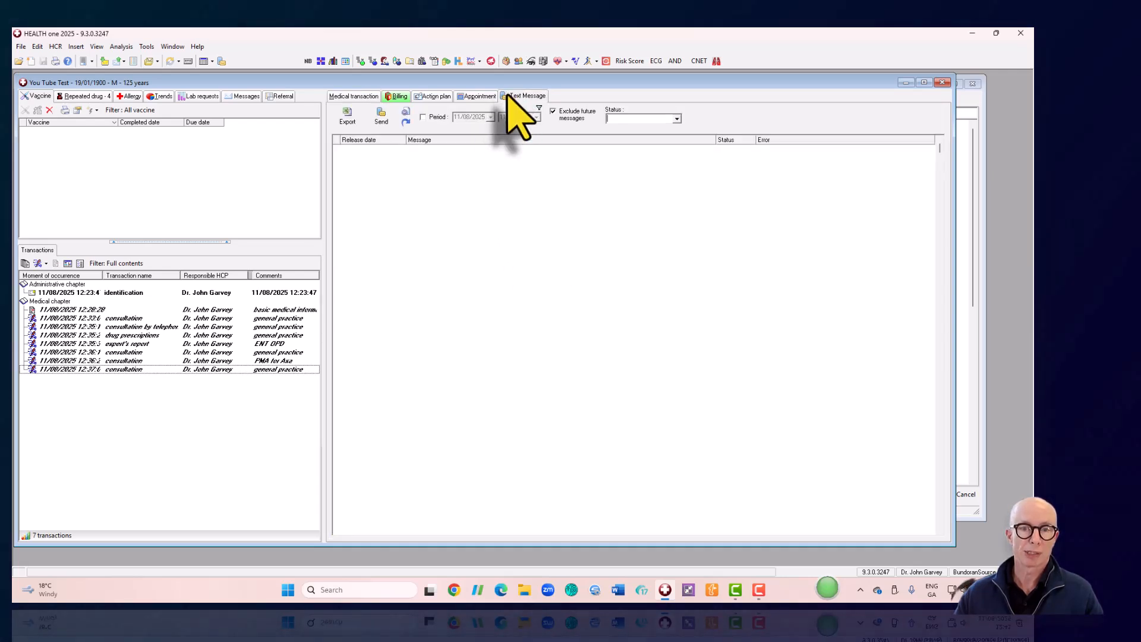
click(221, 61)
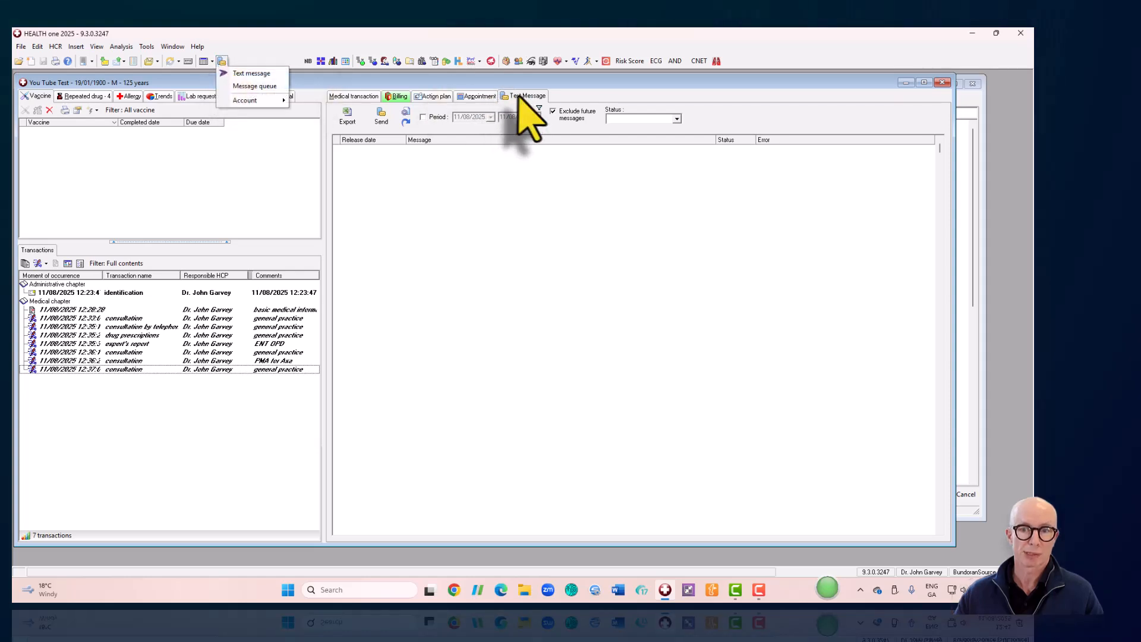
click(355, 97)
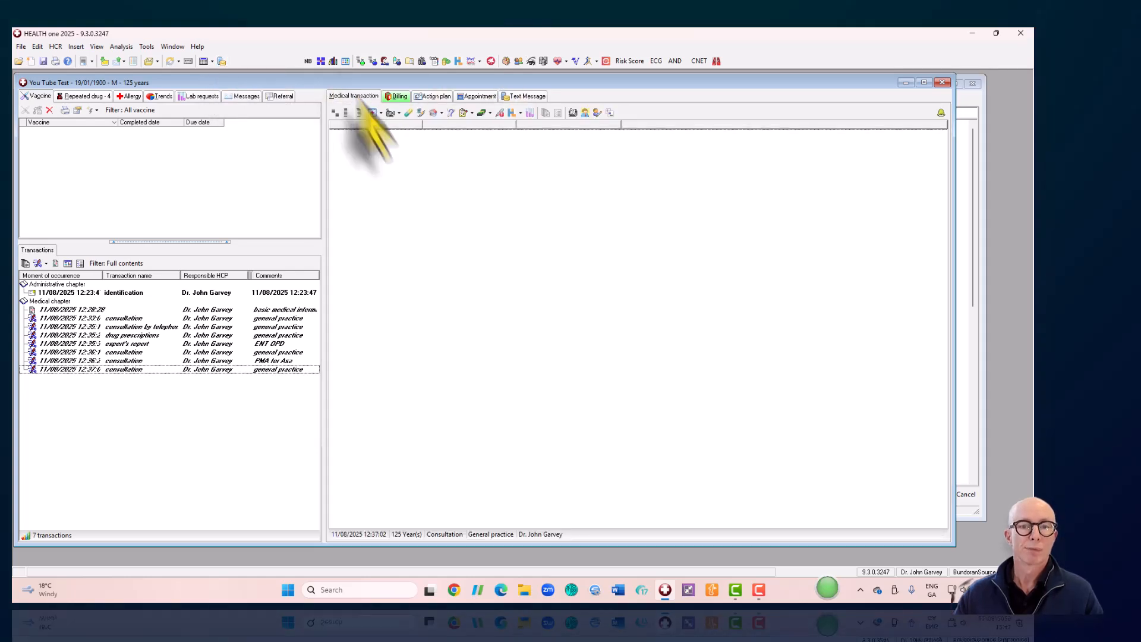